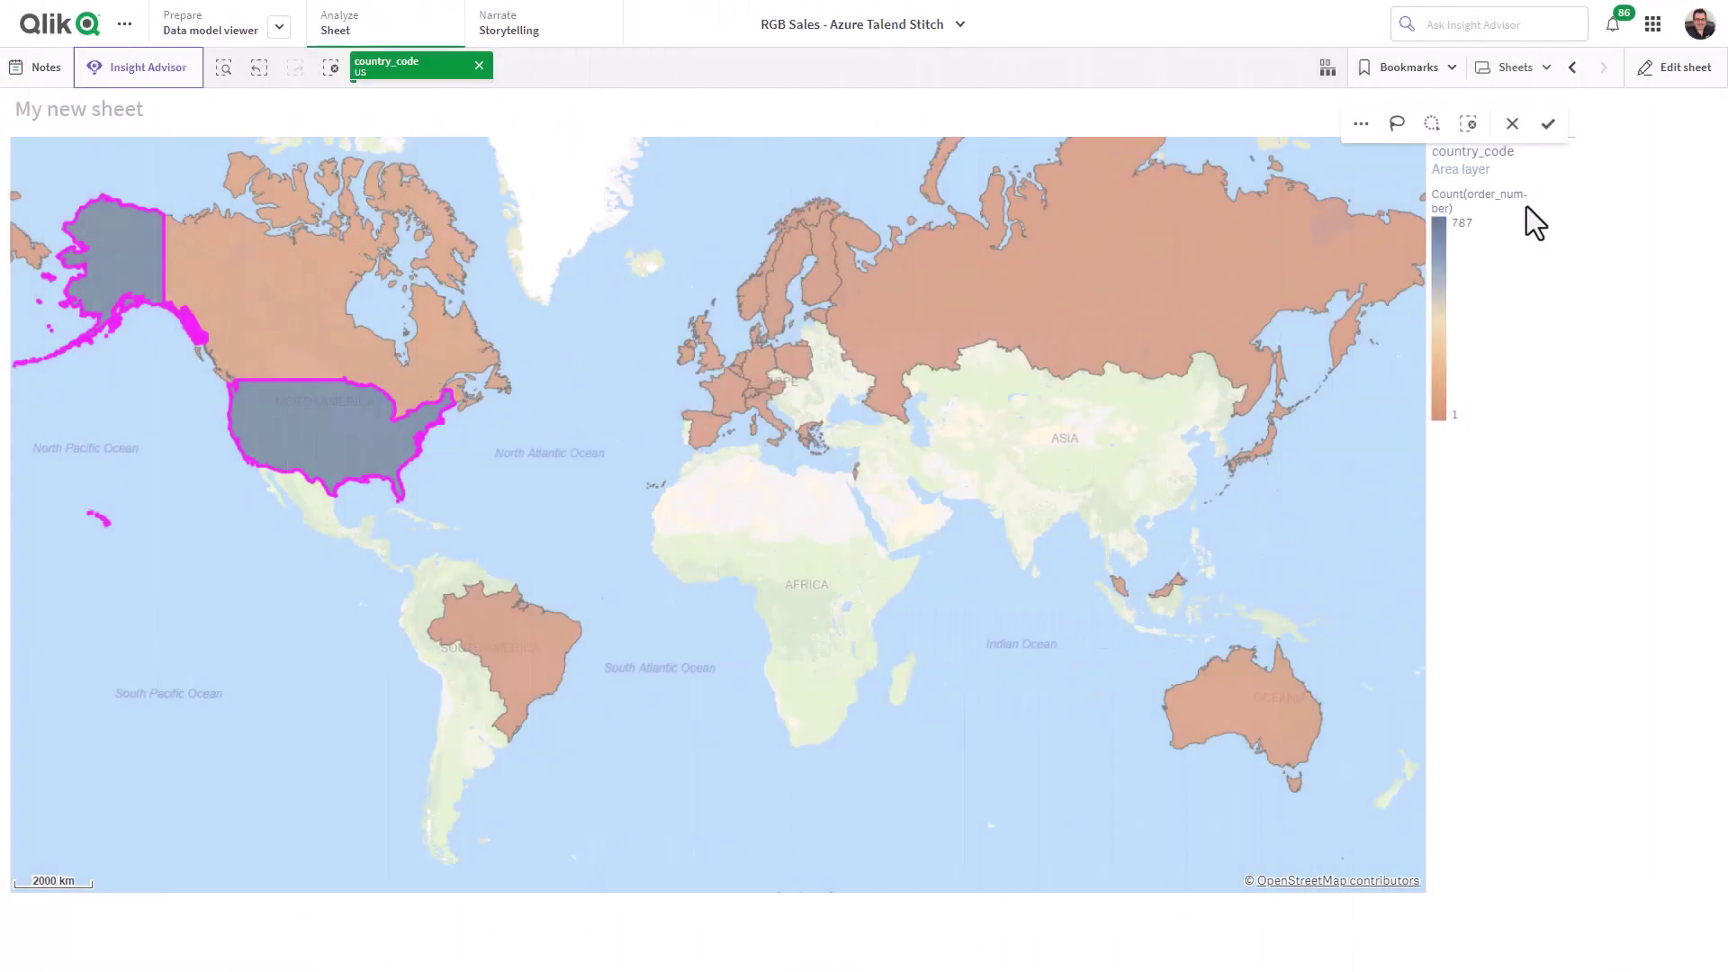
Drill the map down from the US to California, and select the Oakdale city point
{"action": "left_click", "coordinate": [1550, 129]}
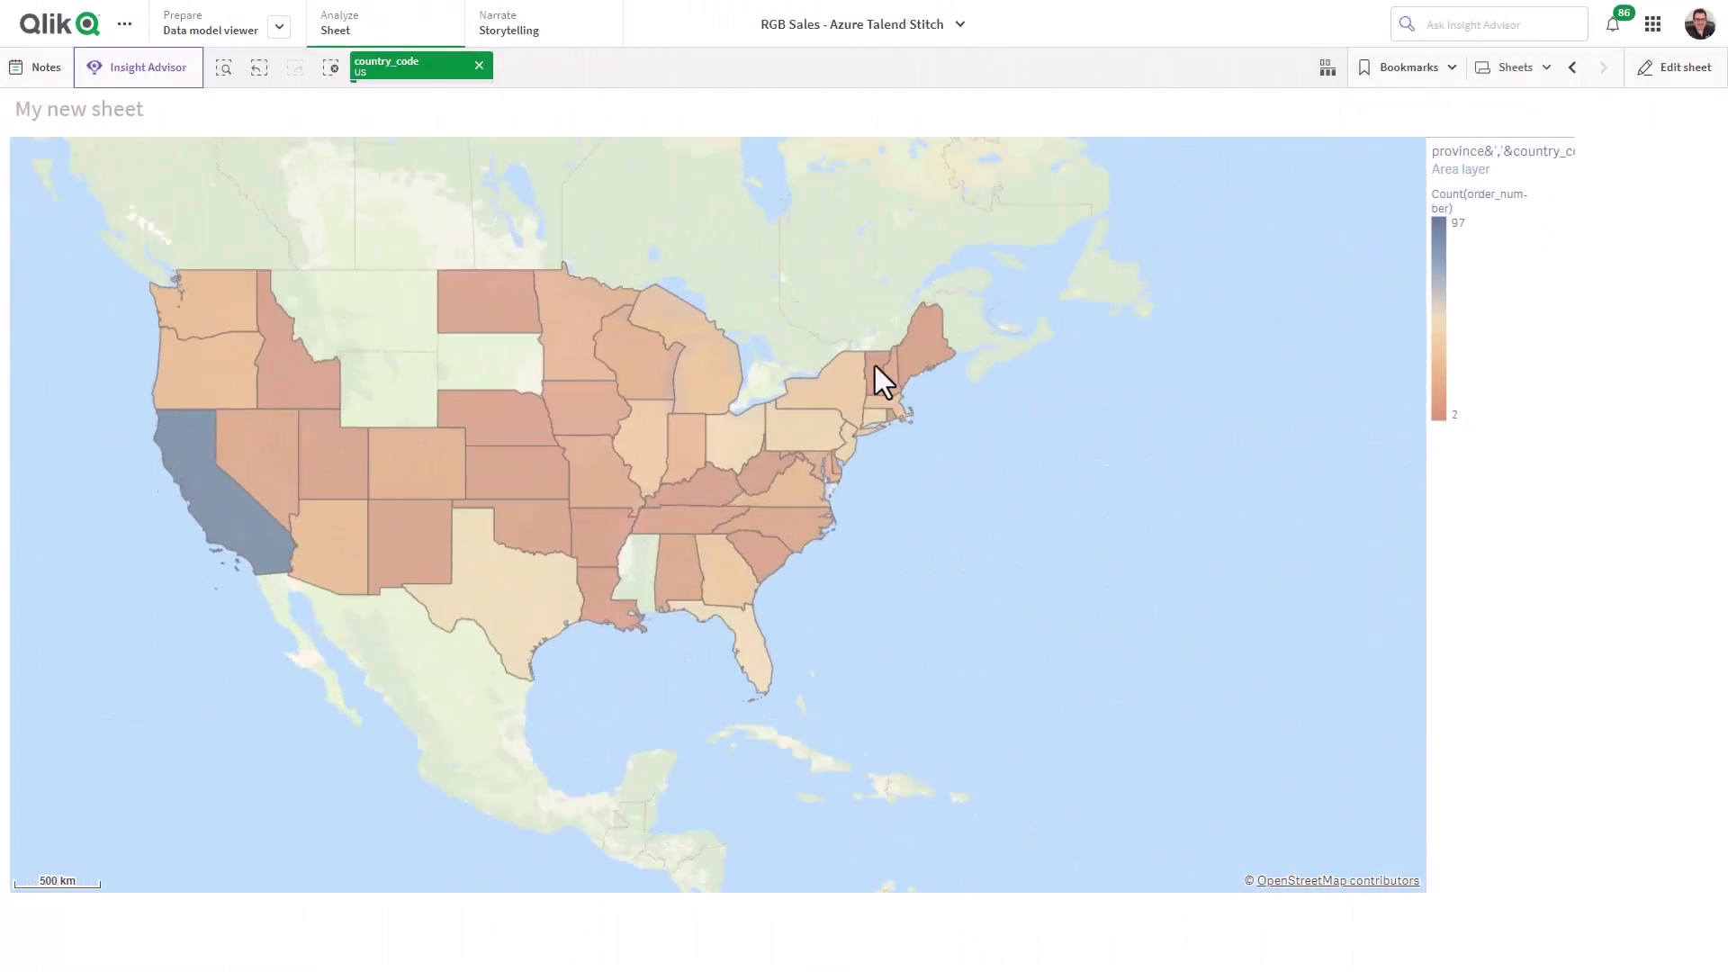
{"action": "left_click", "coordinate": [233, 570]}
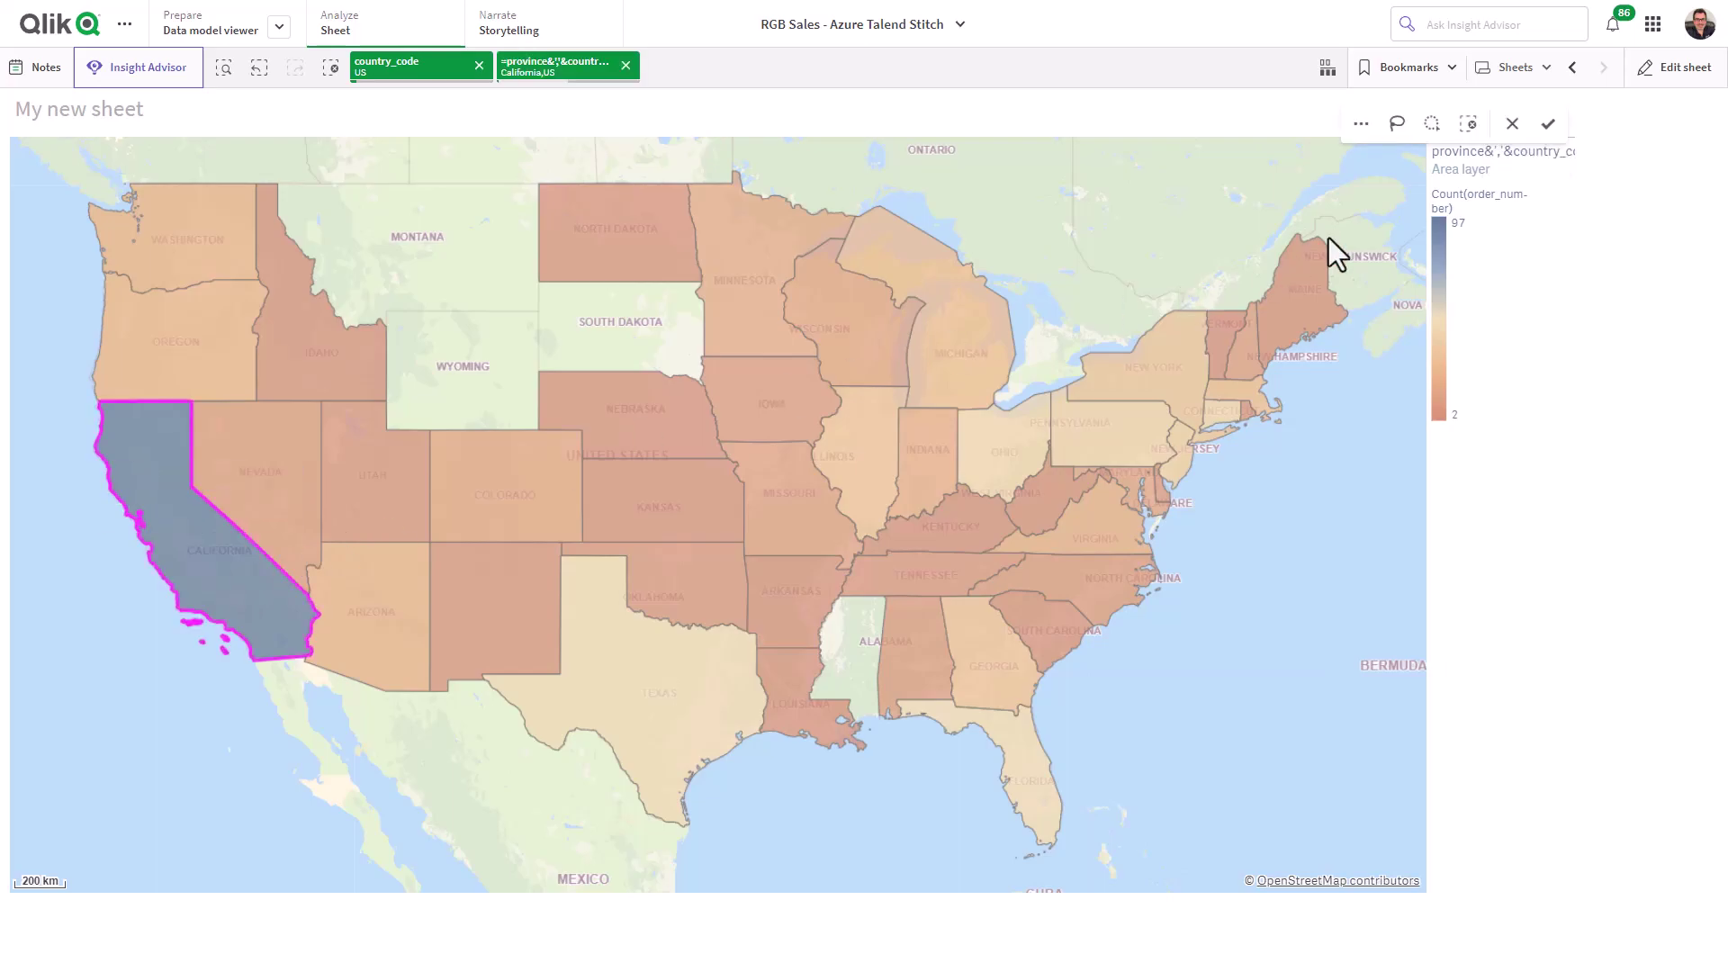
{"action": "left_click", "coordinate": [1548, 123]}
{"action": "left_click", "coordinate": [645, 426]}
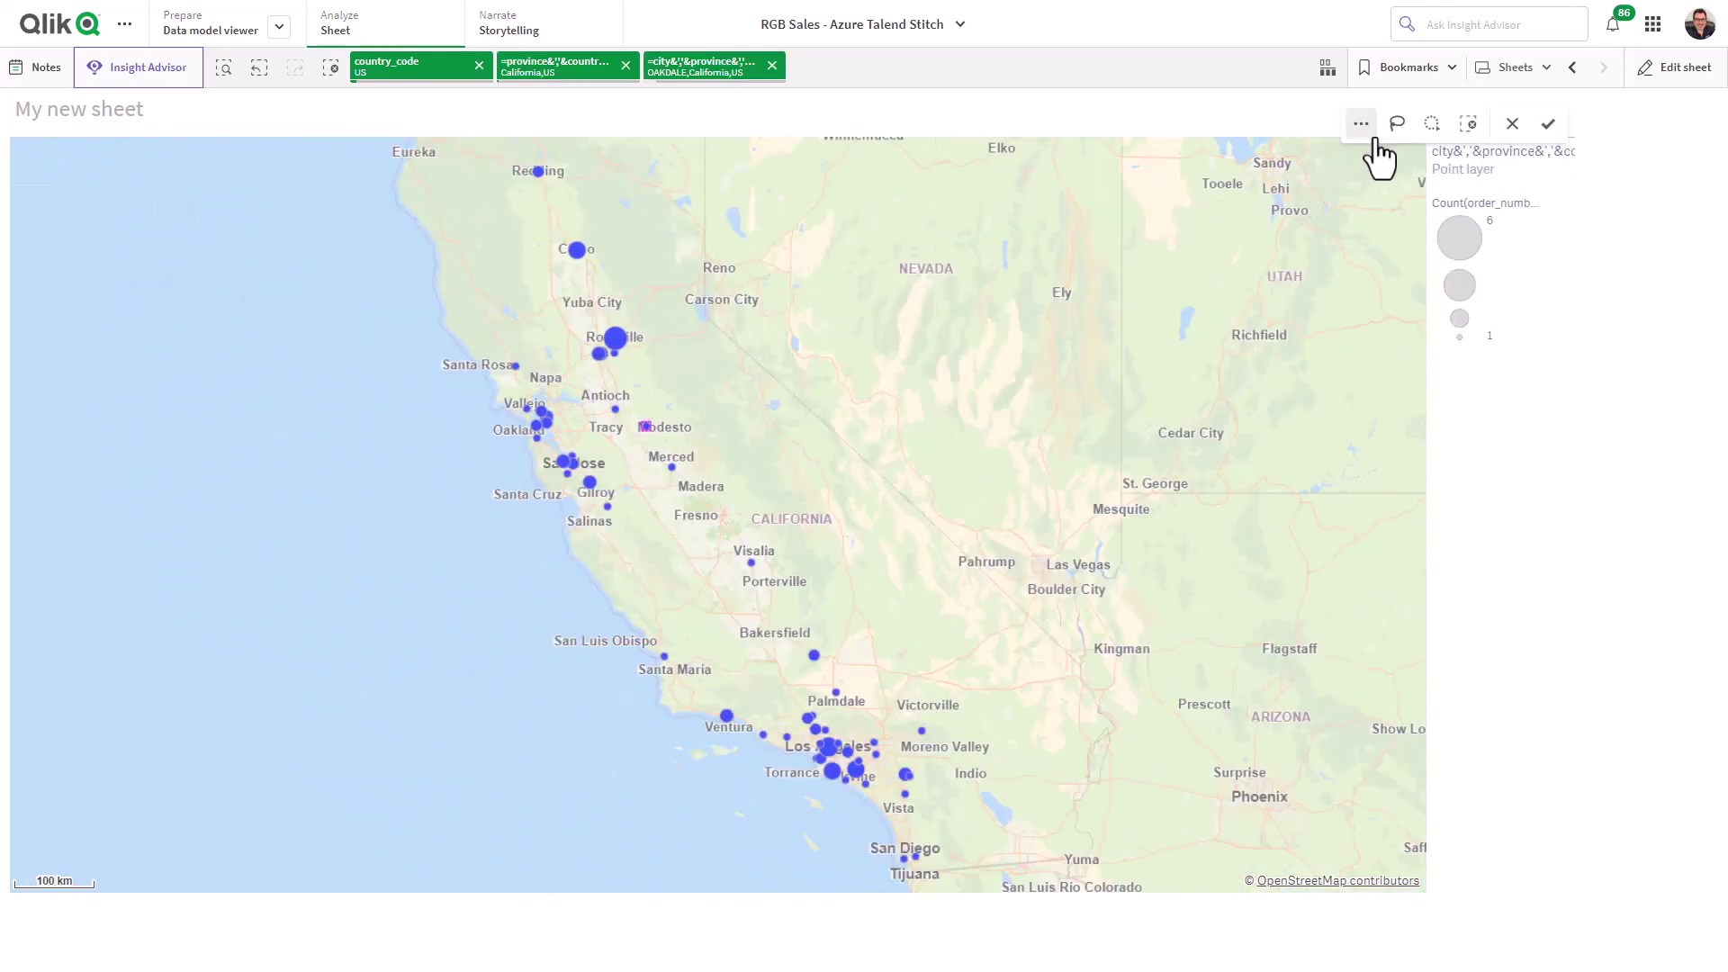
{"action": "mouse_move", "coordinate": [679, 322]}
{"action": "left_mouse_down"}
{"action": "mouse_move", "coordinate": [446, 461]}
{"action": "mouse_move", "coordinate": [663, 366]}
{"action": "left_mouse_up"}
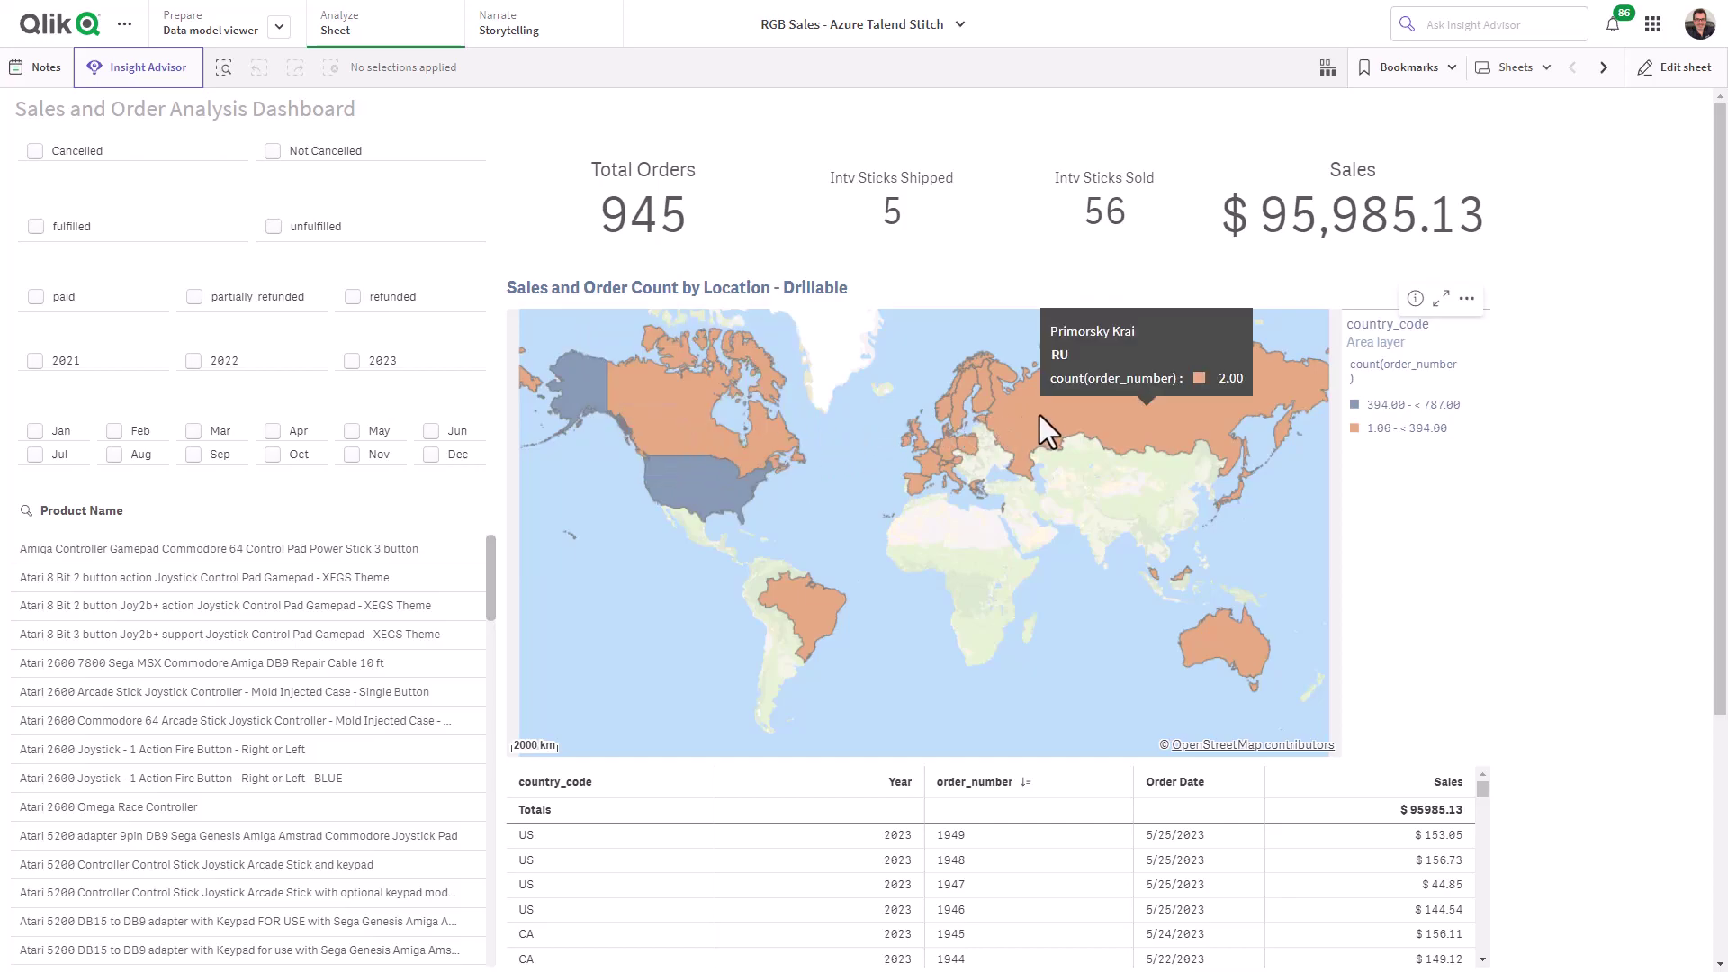
Drill the dashboard's Sales and Order Count by Location map into the US and examine the order counts by state
{"action": "mouse_move", "coordinate": [802, 603]}
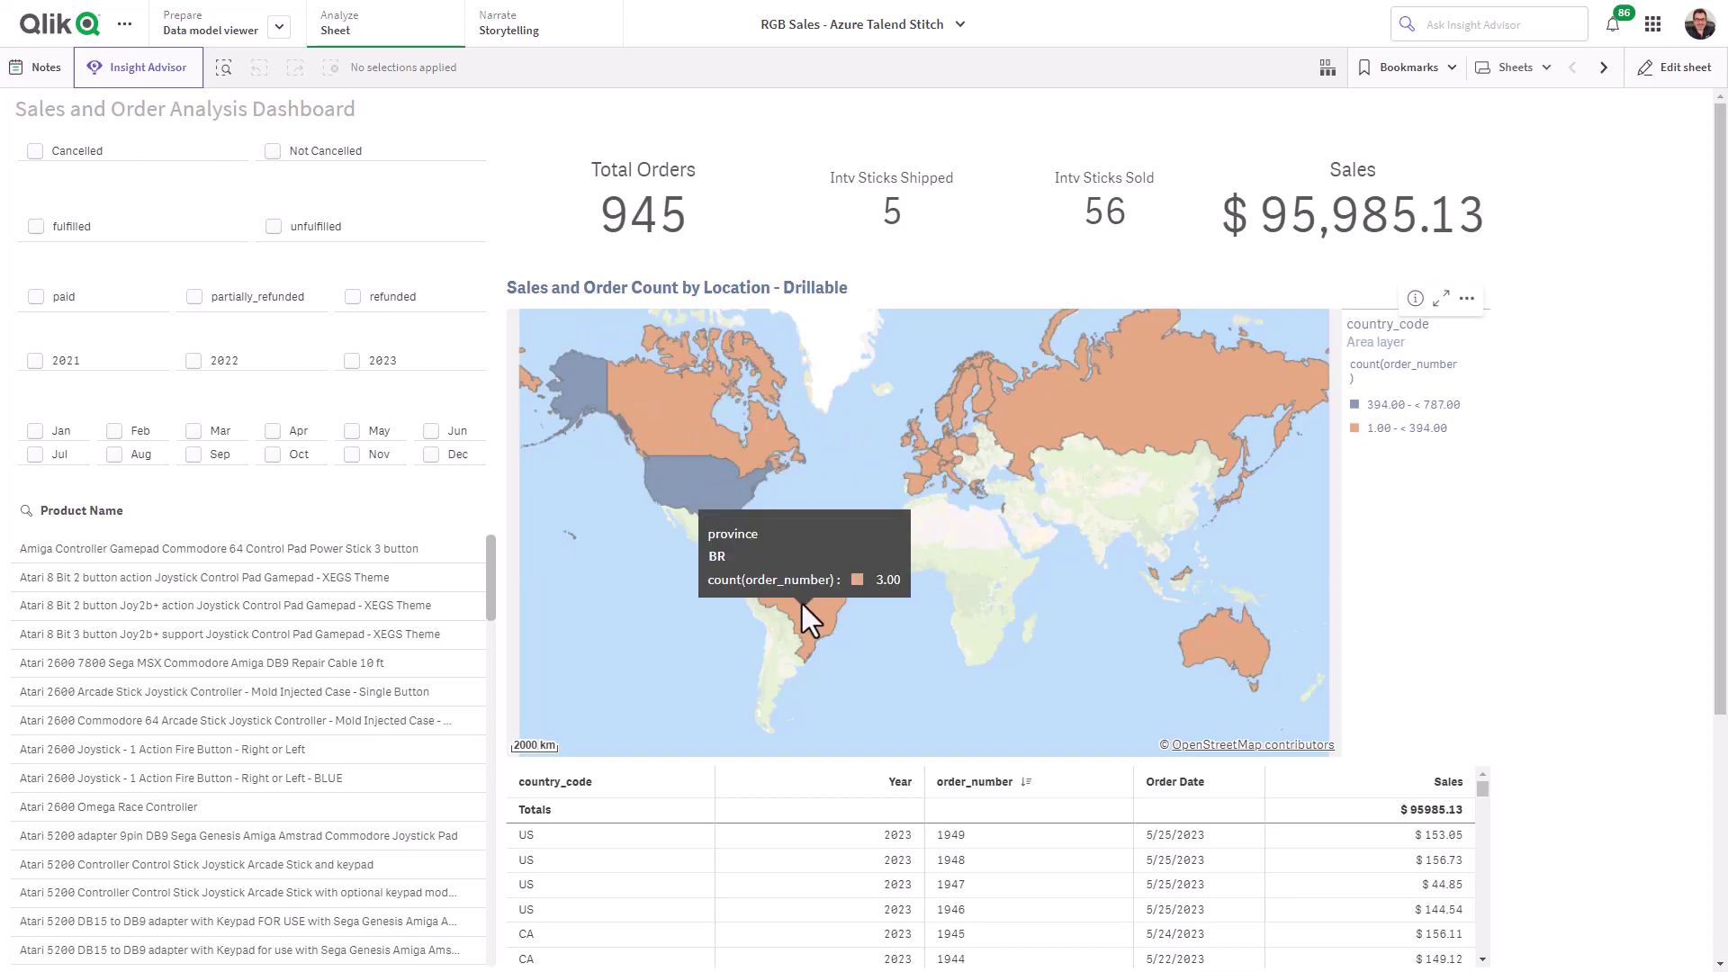
{"action": "left_click", "coordinate": [707, 490]}
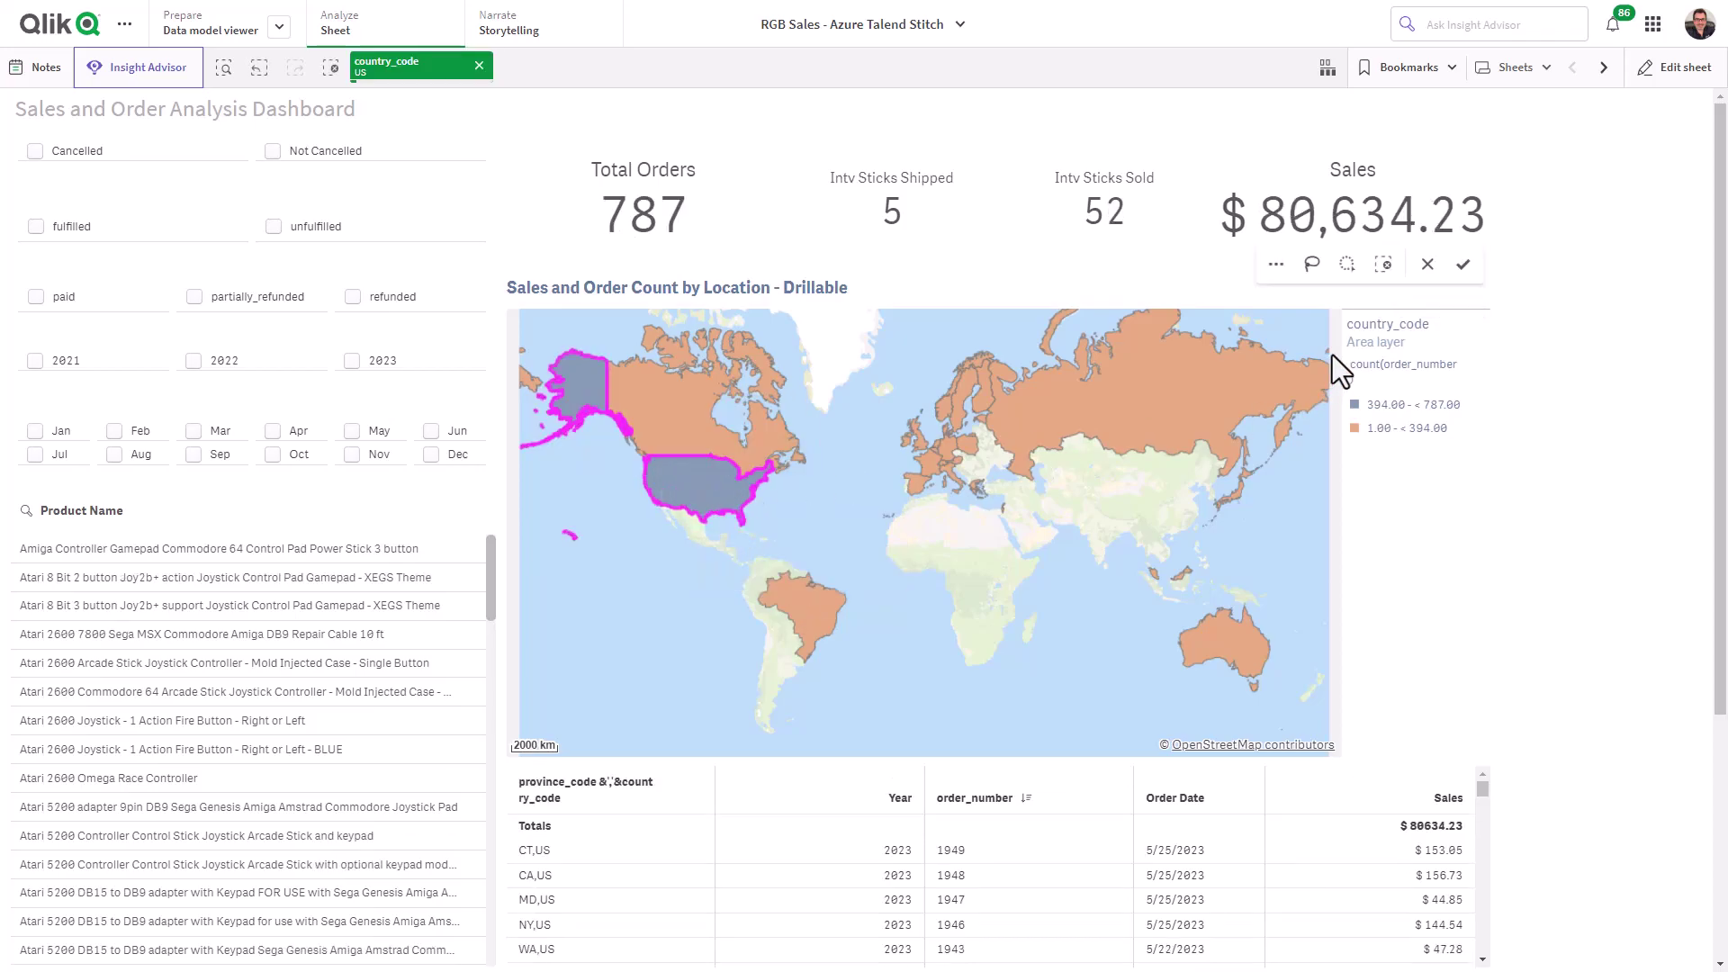
{"action": "left_click", "coordinate": [1463, 264]}
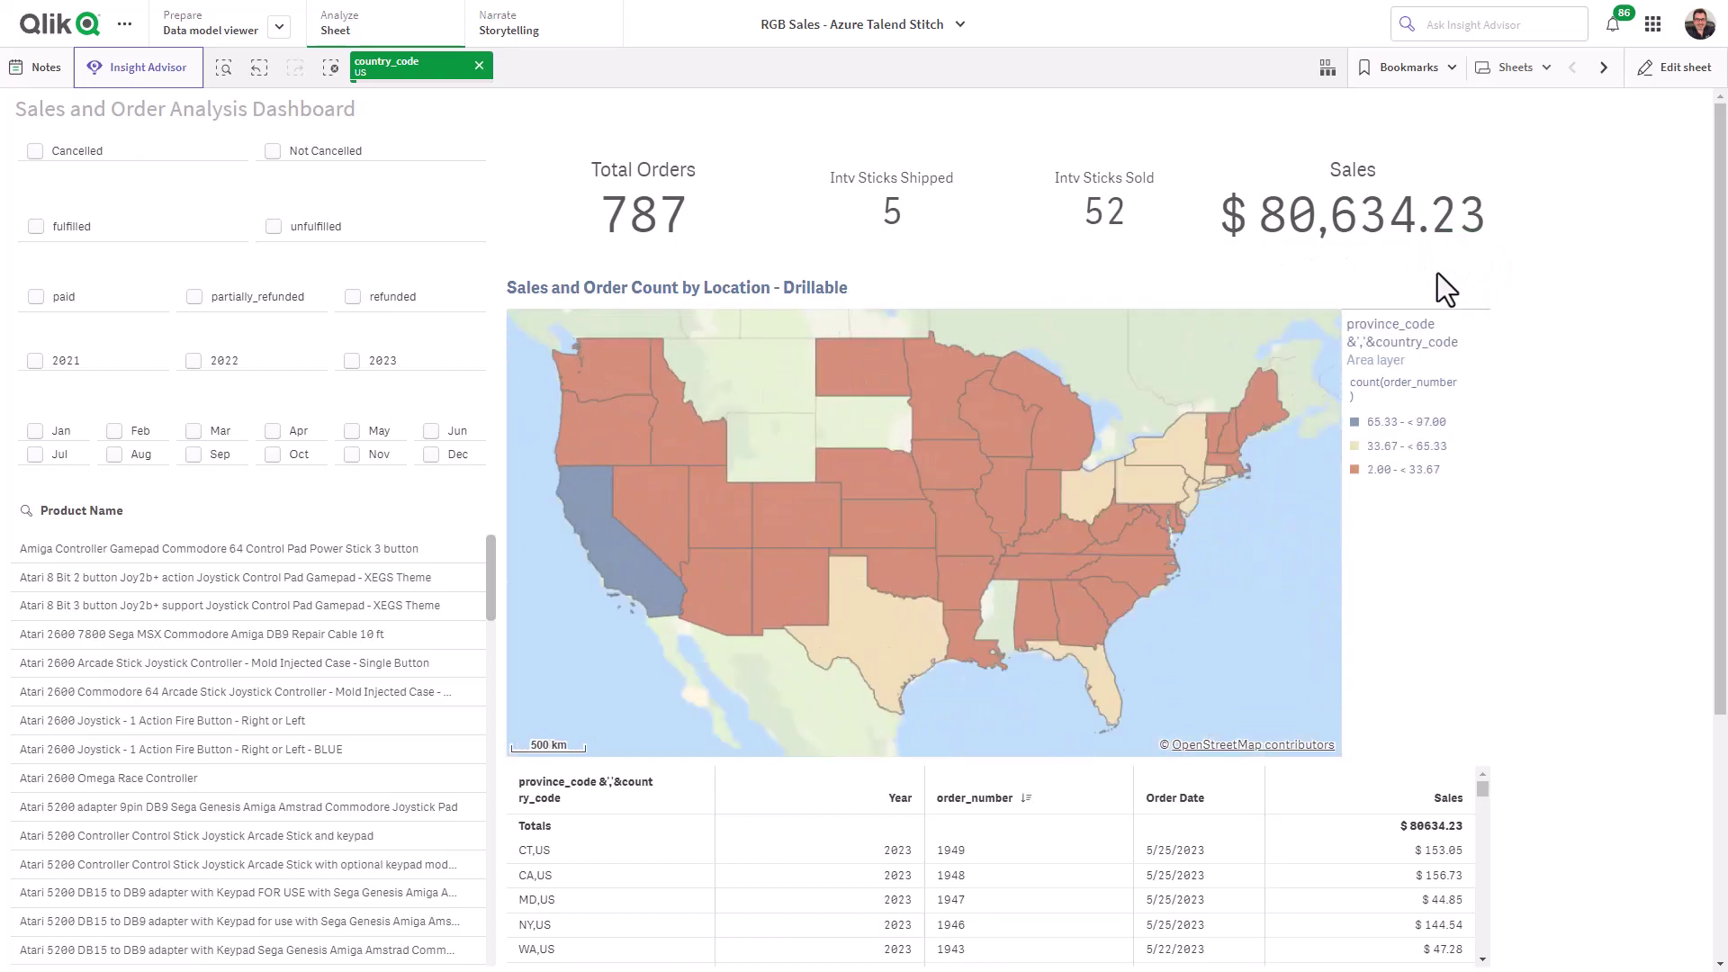
{"action": "mouse_move", "coordinate": [914, 532]}
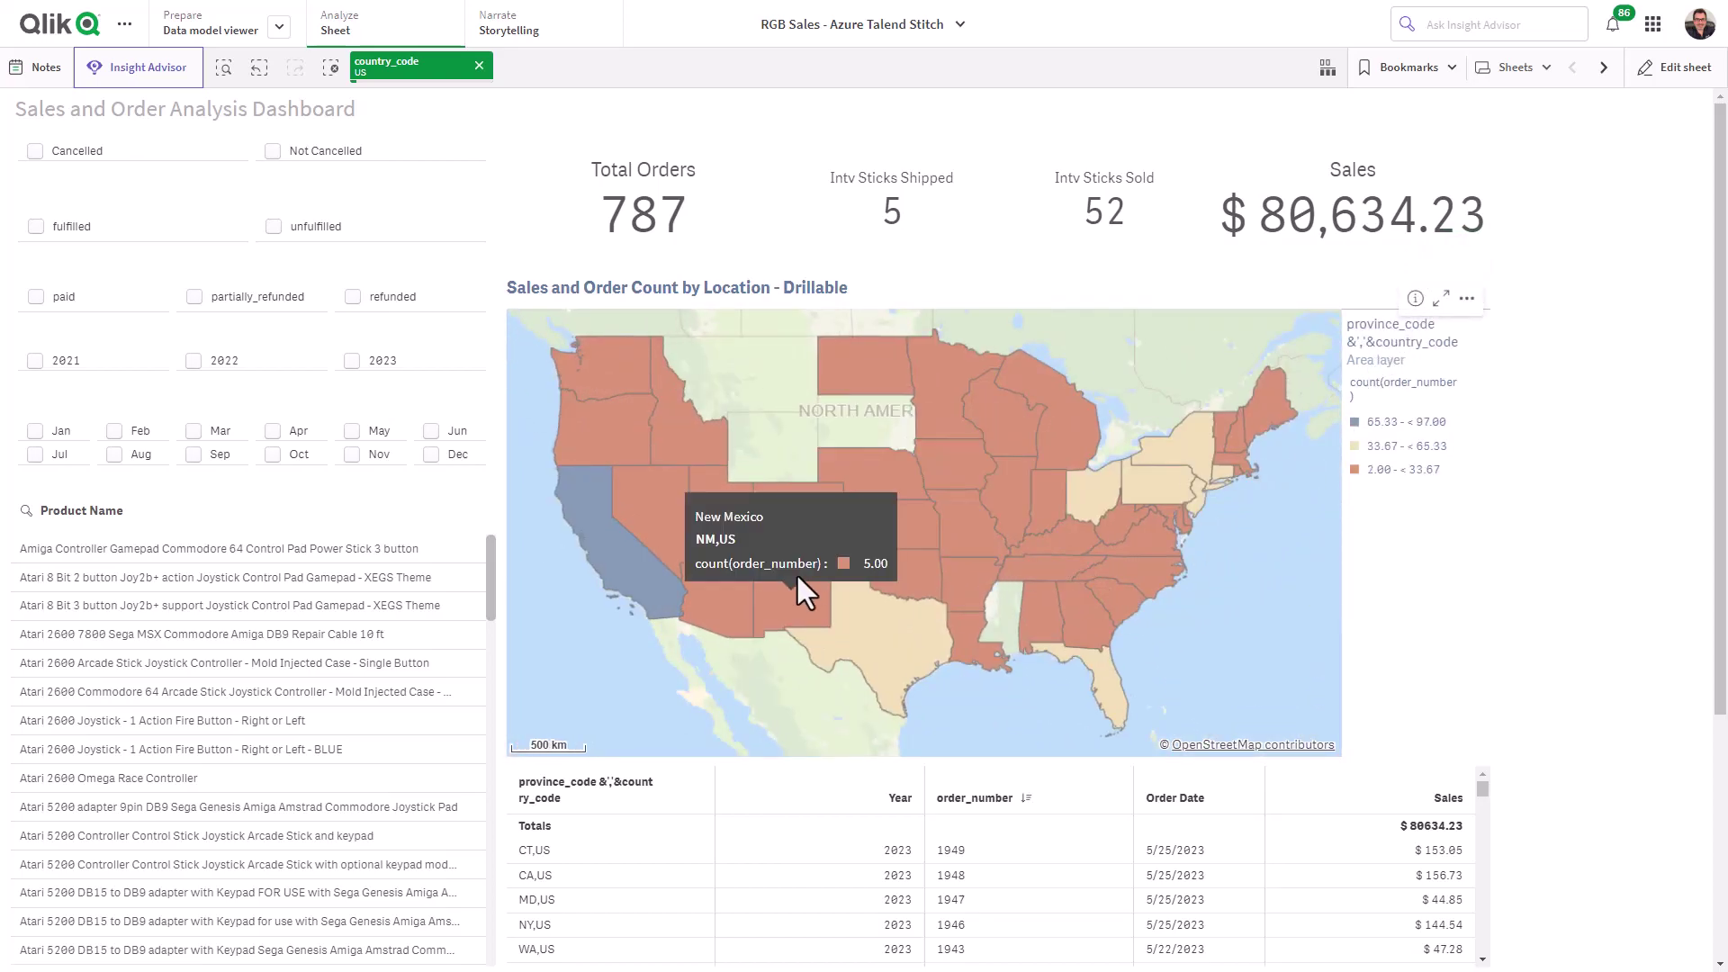
{"action": "mouse_move", "coordinate": [641, 557]}
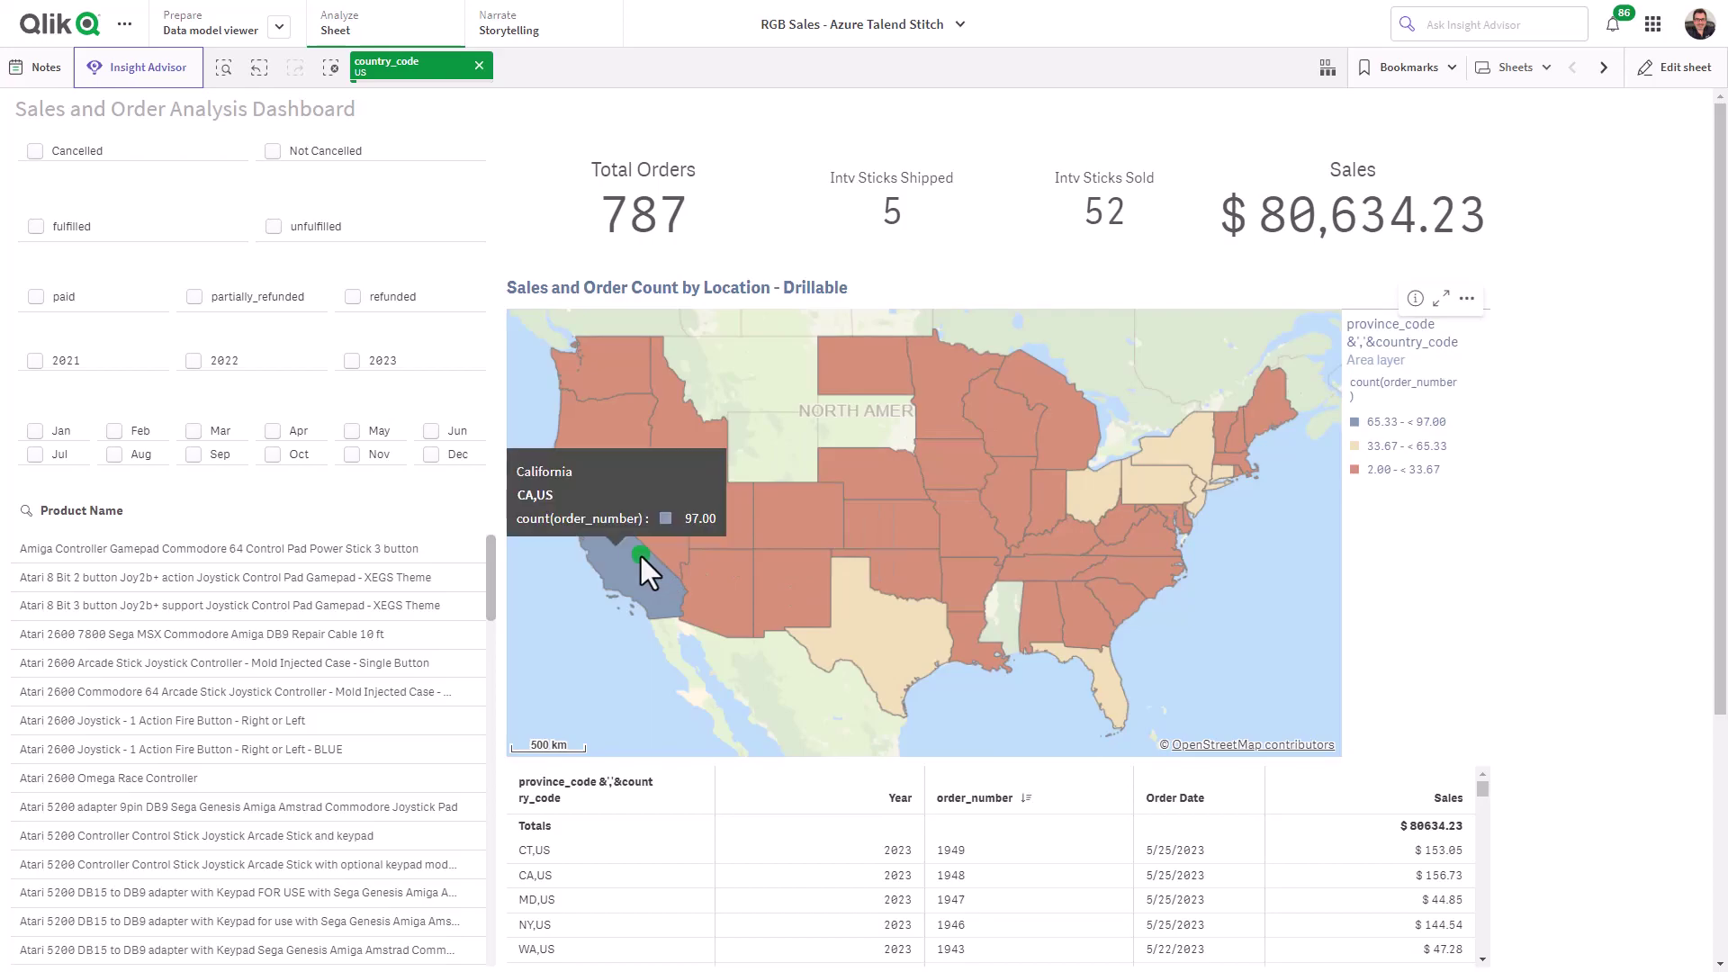
Drill the dashboard map into California to examine order counts by city, and clear the location selections
{"action": "left_click", "coordinate": [641, 557]}
{"action": "left_click", "coordinate": [1463, 264]}
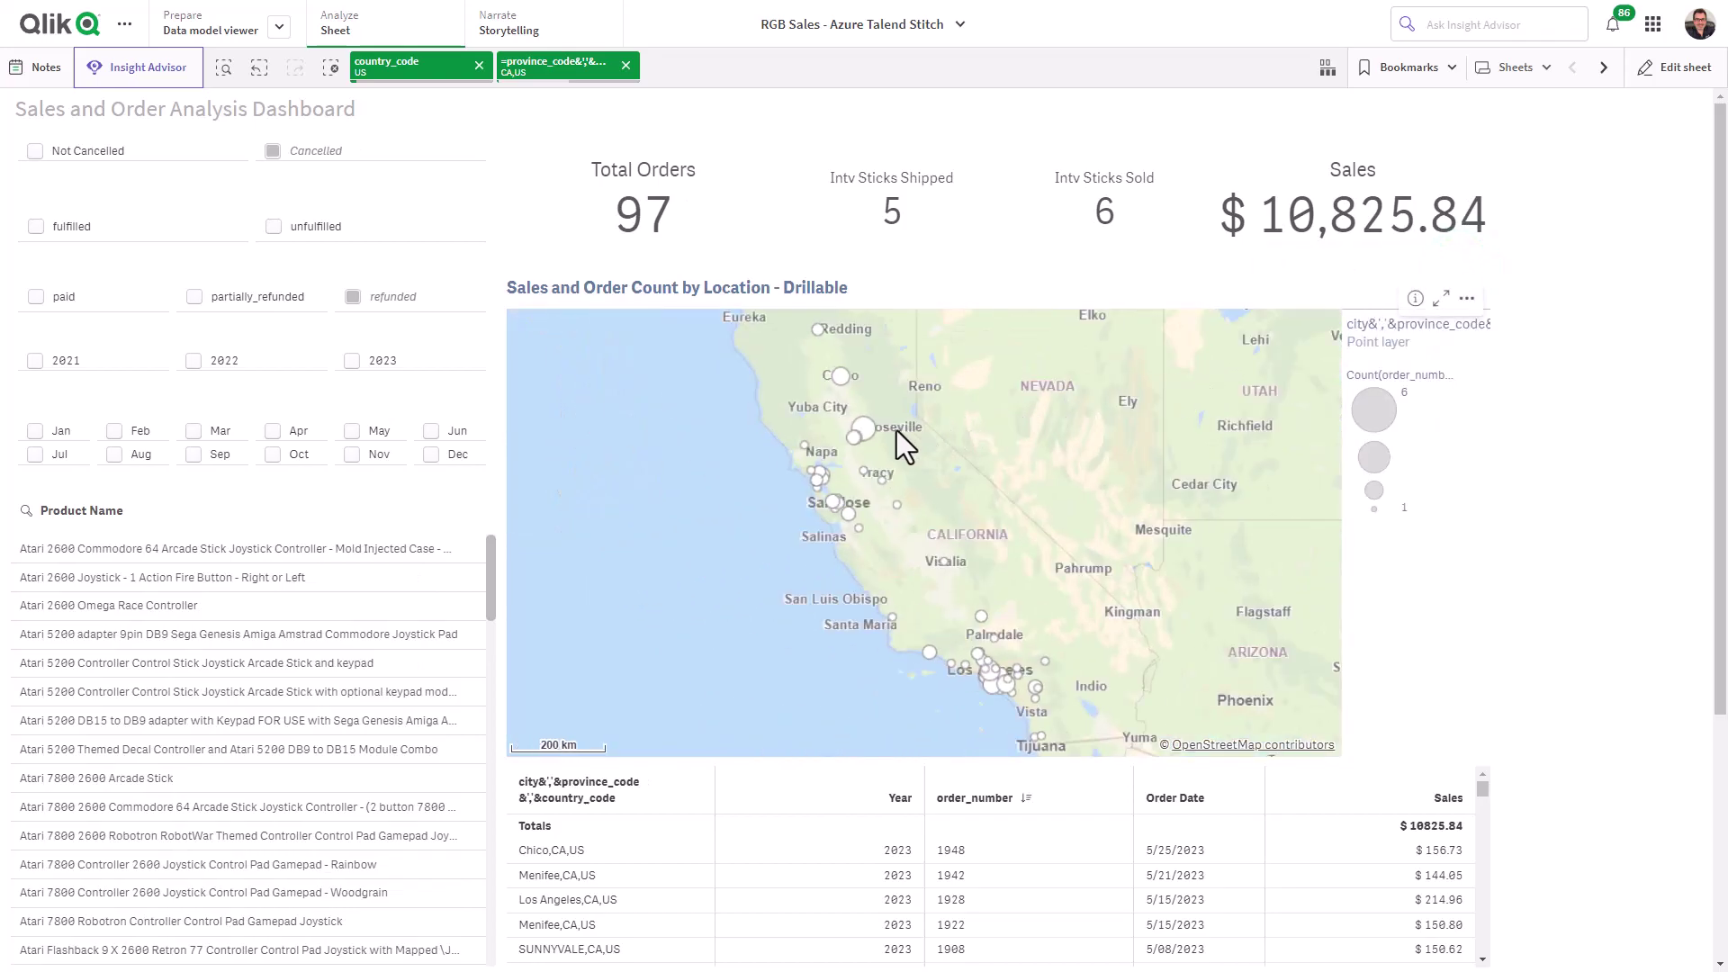
{"action": "mouse_move", "coordinate": [855, 439]}
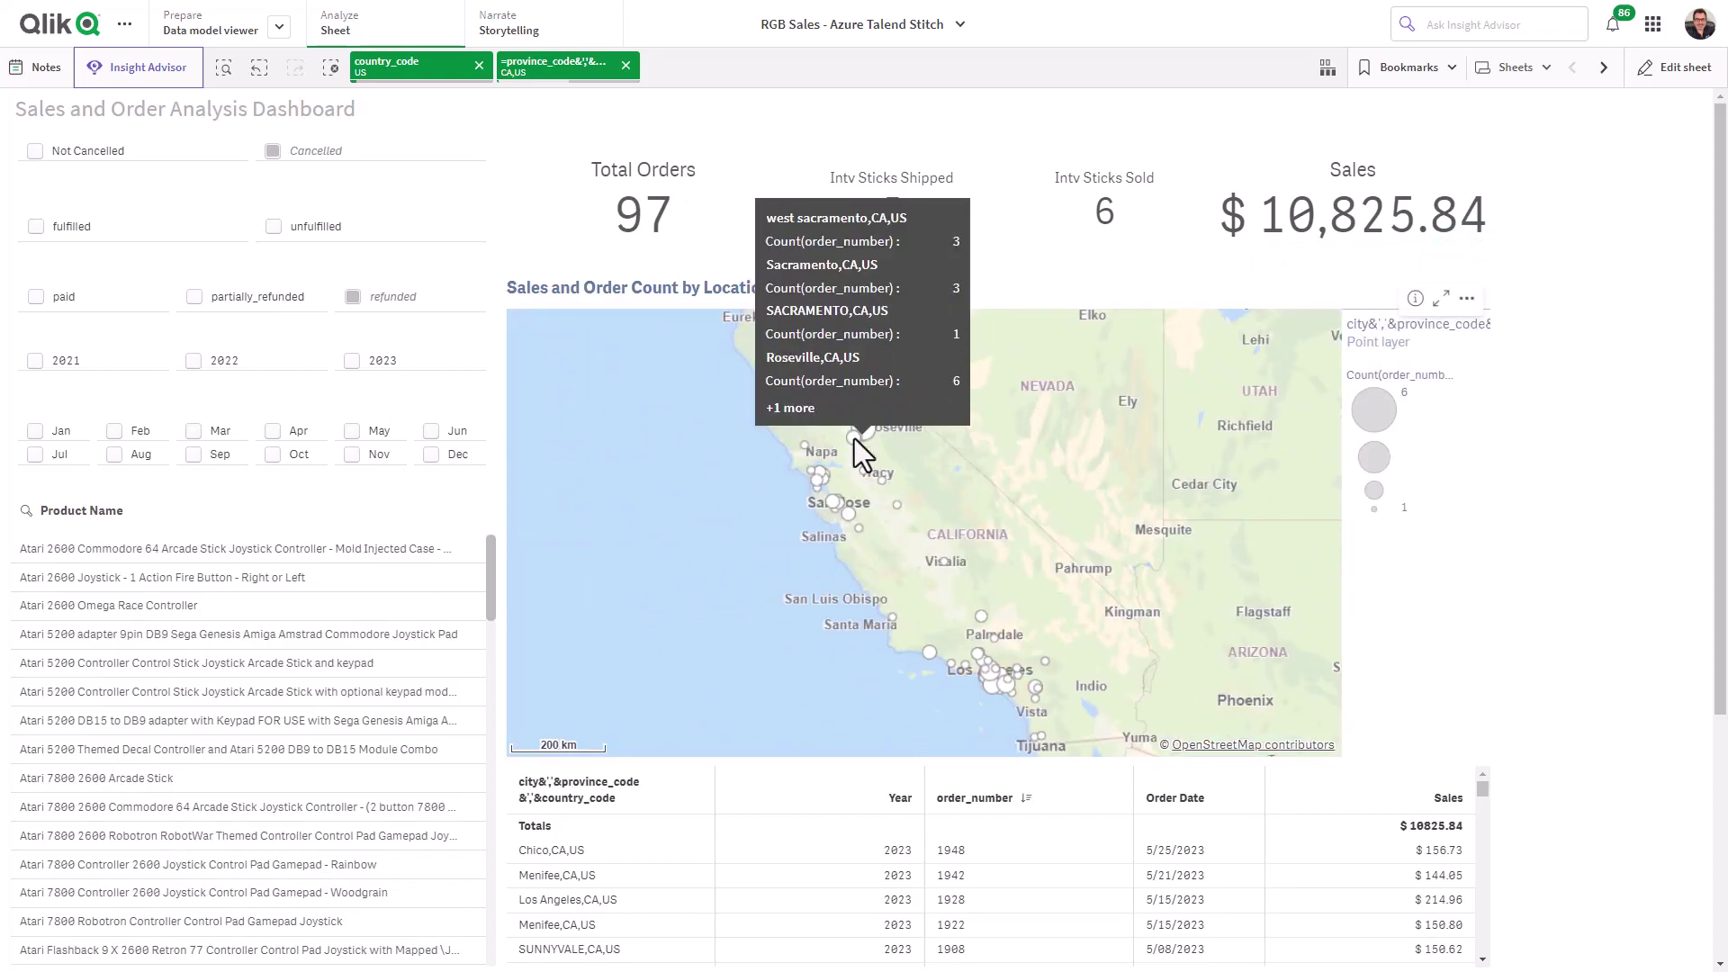
{"action": "mouse_move", "coordinate": [830, 499]}
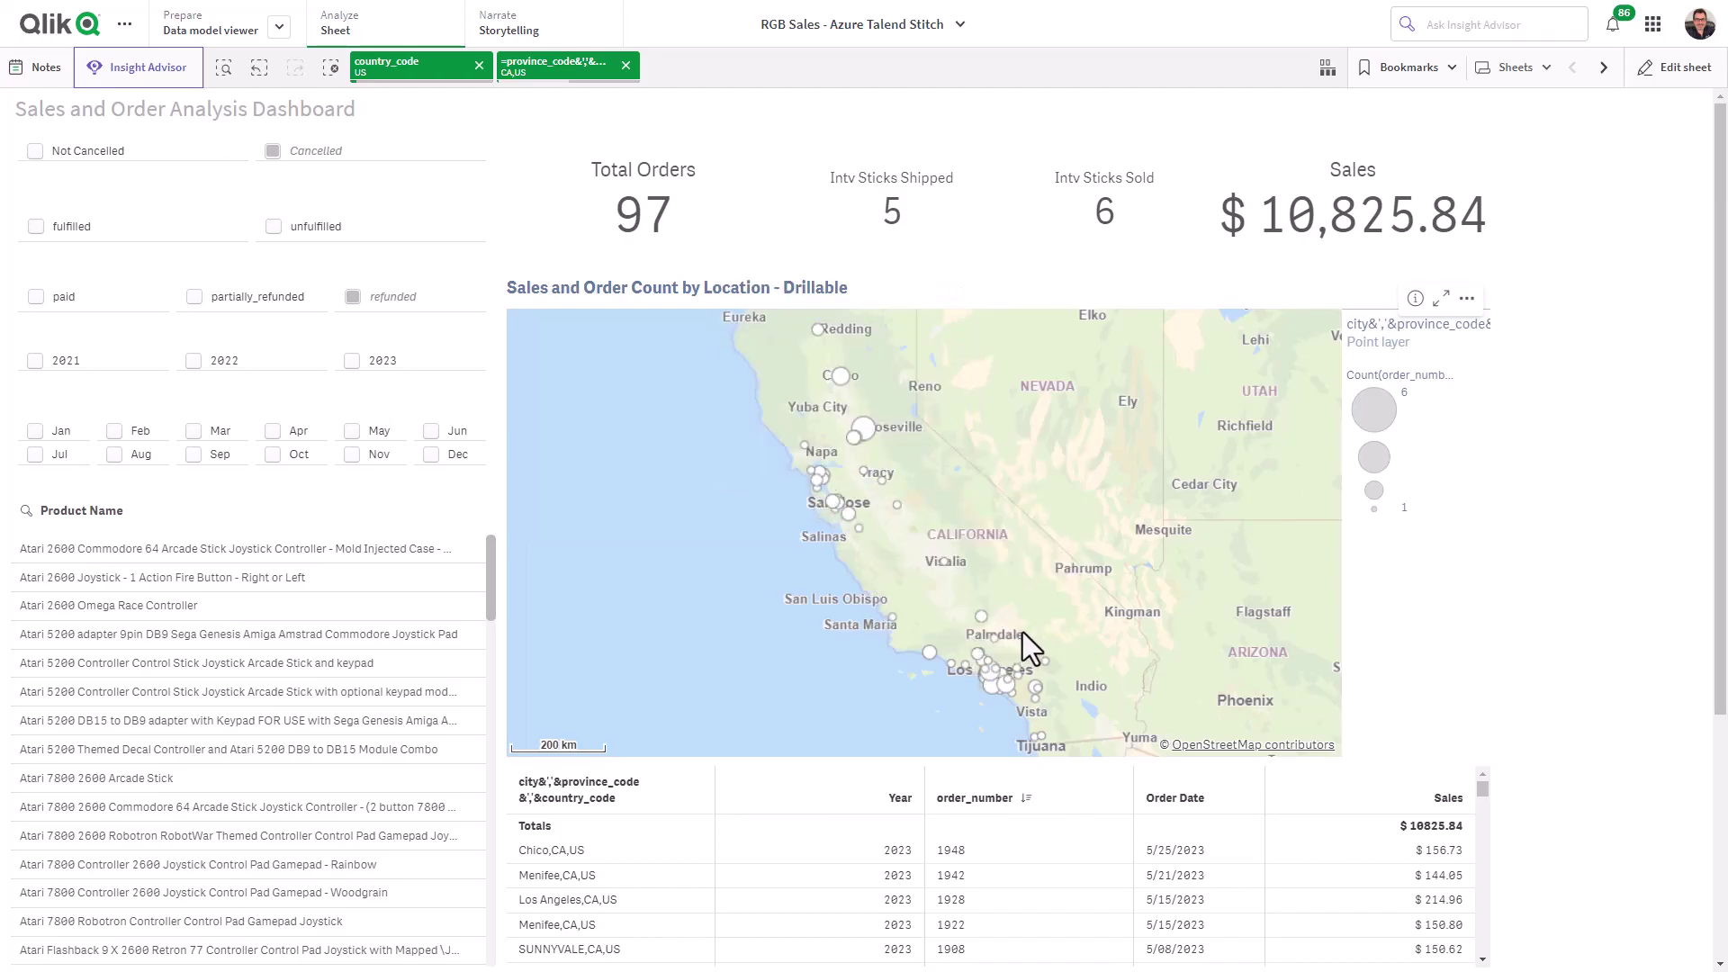
{"action": "left_click", "coordinate": [479, 64]}
{"action": "left_click", "coordinate": [479, 65]}
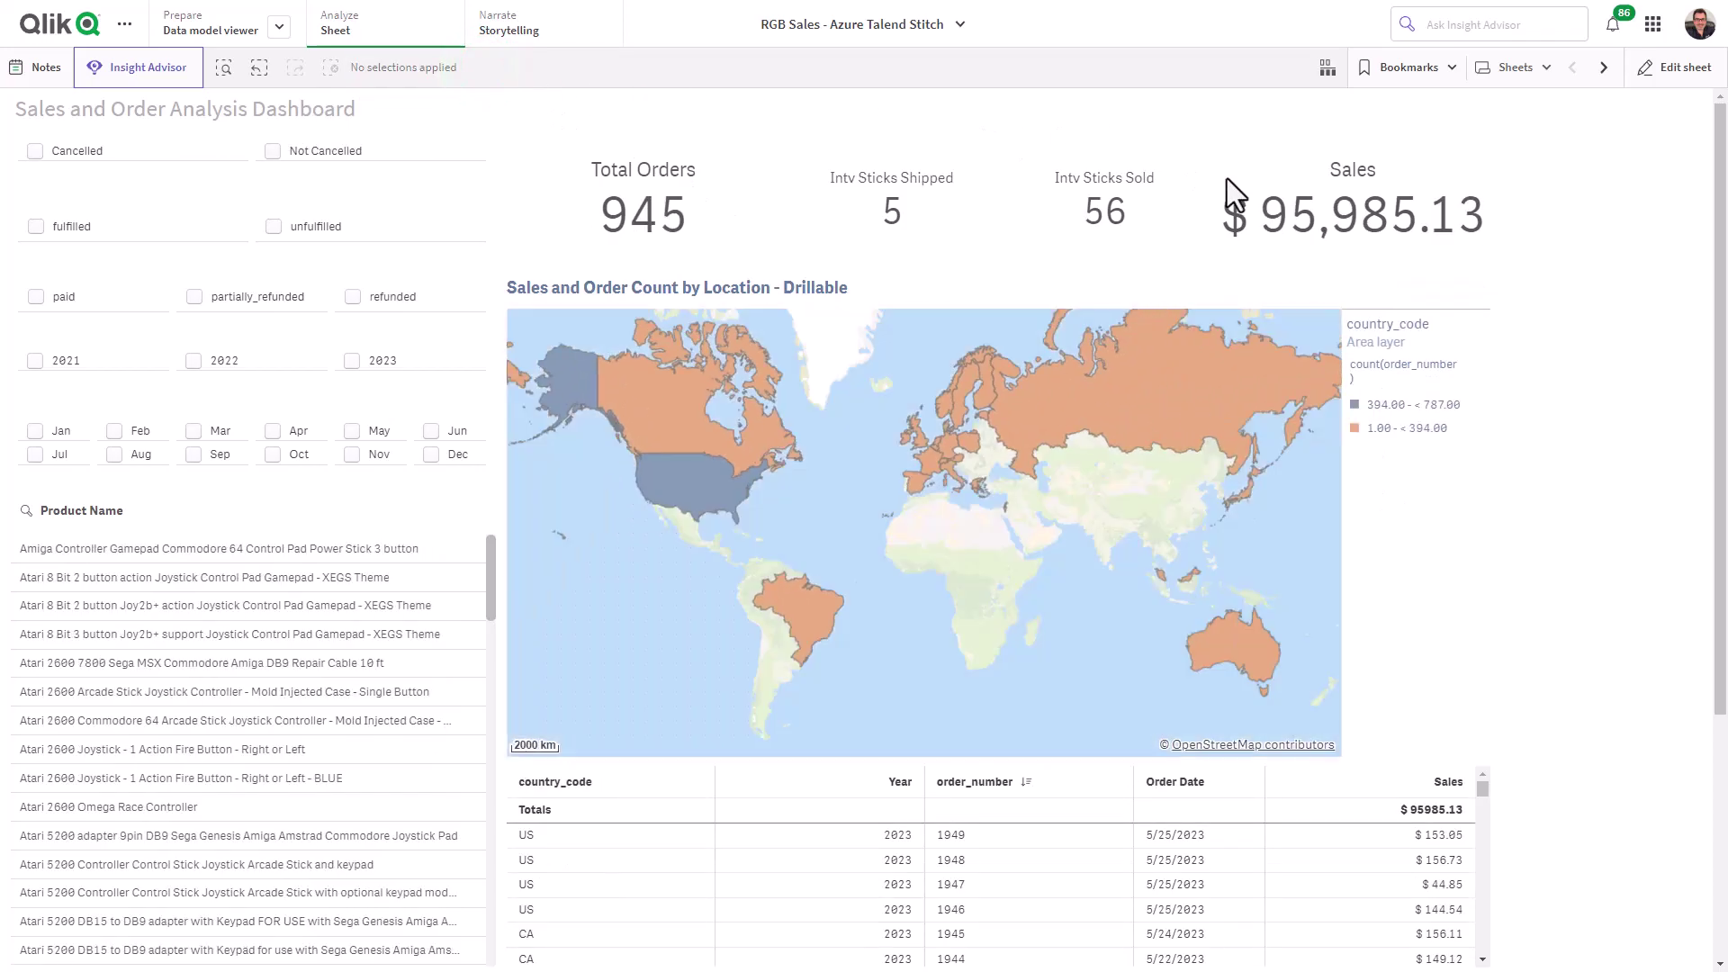
Create a new sheet in the app and open it for editing
{"action": "left_click", "coordinate": [1512, 67]}
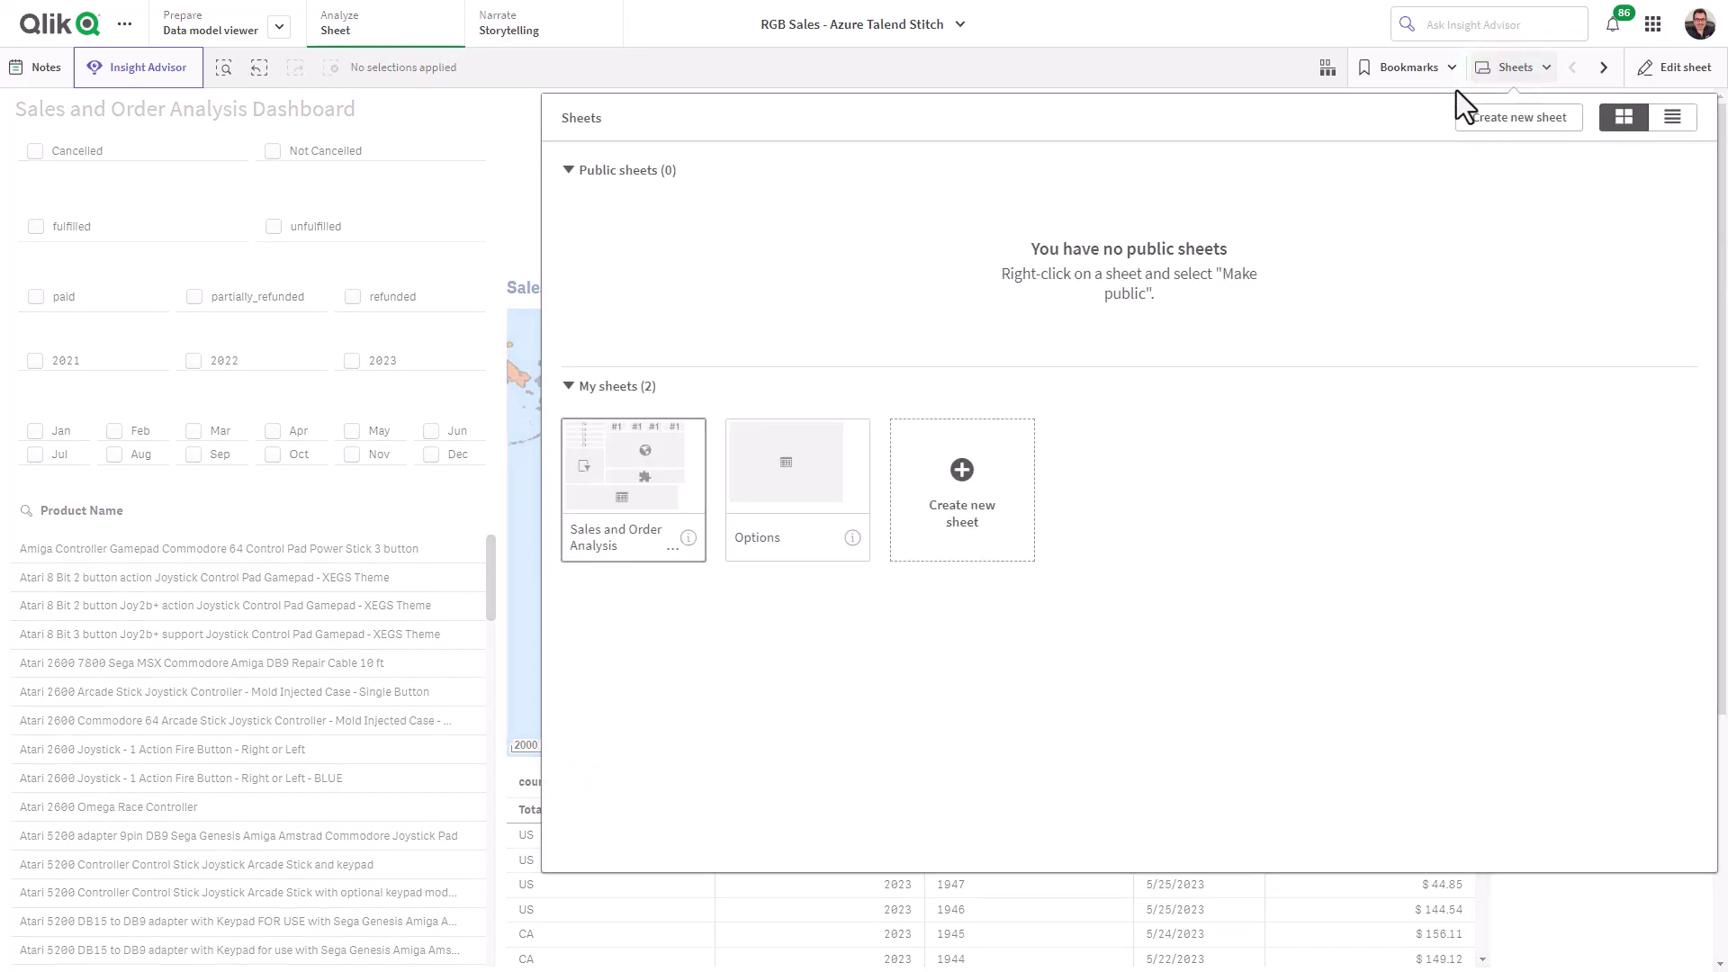
{"action": "left_click", "coordinate": [969, 473]}
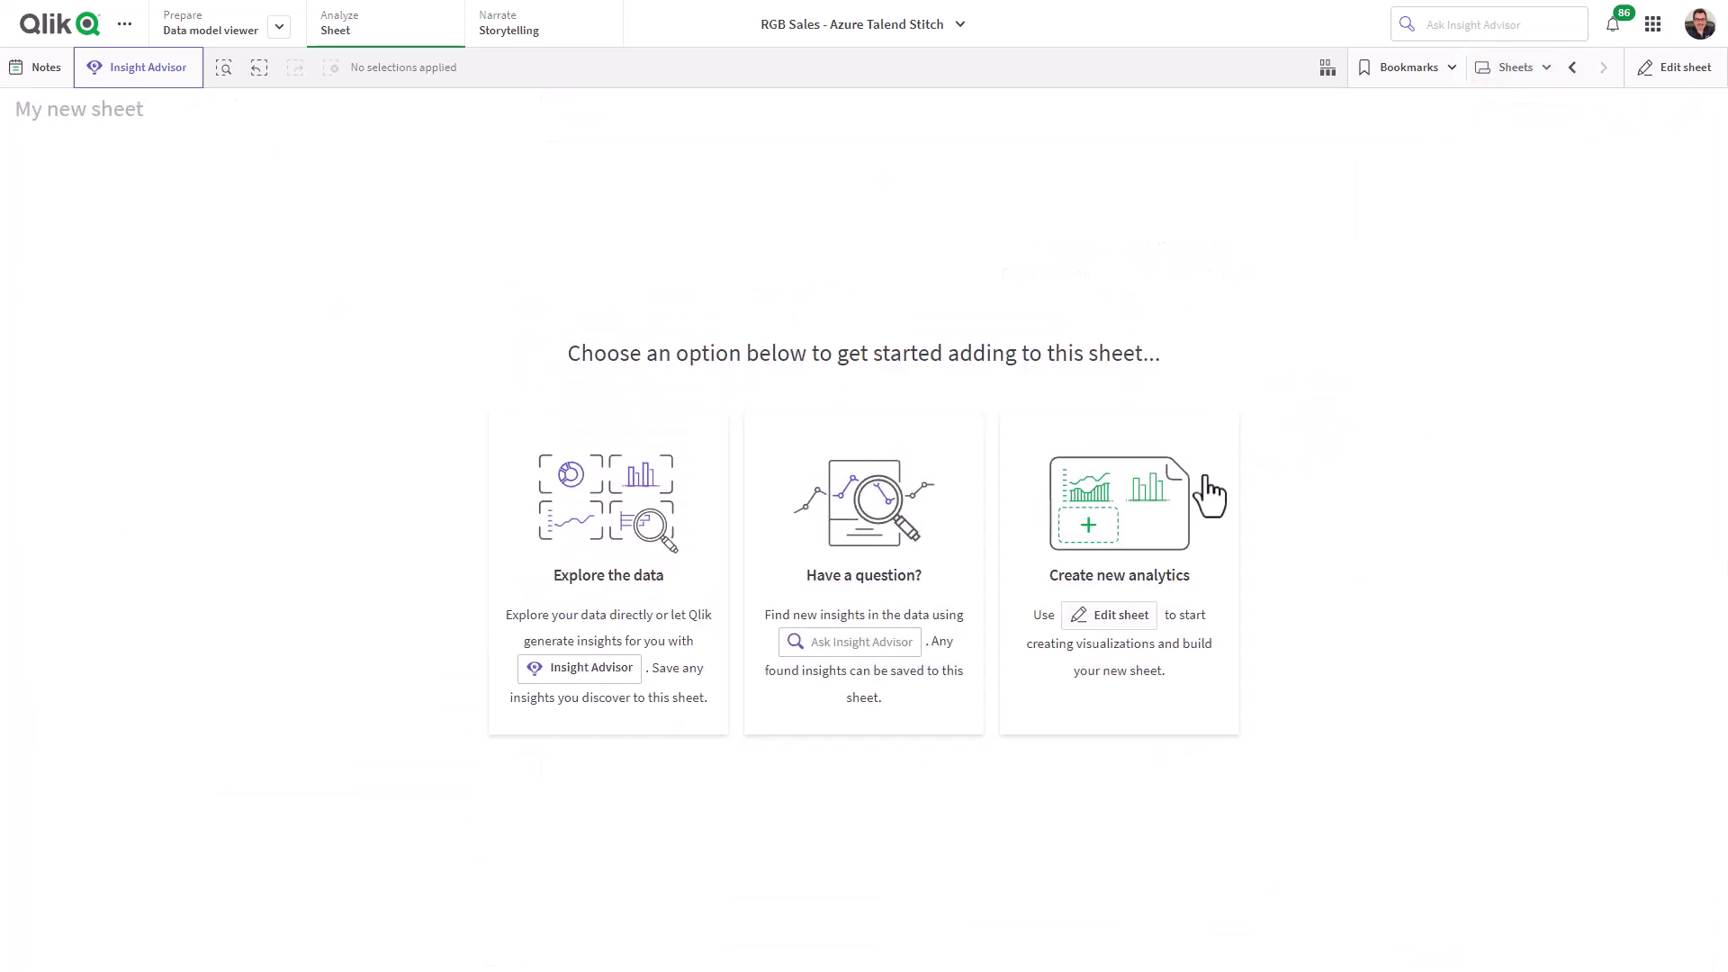
{"action": "left_click", "coordinate": [1153, 534]}
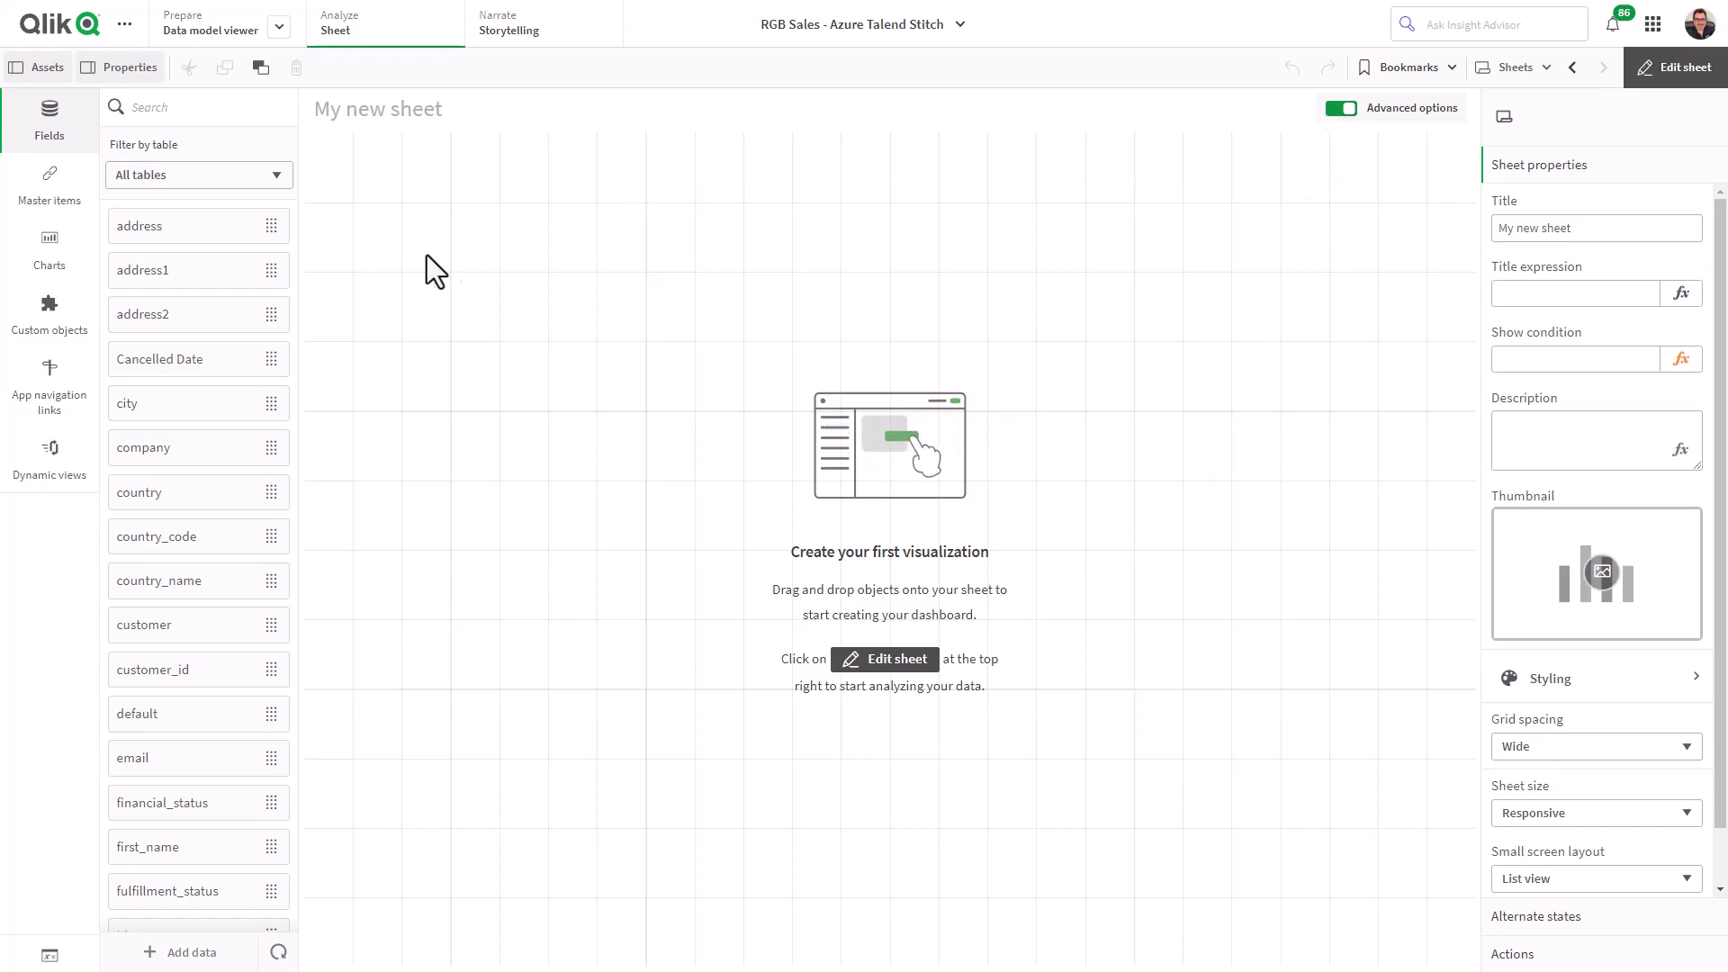
Start a new master dimension of the Drill-down type
{"action": "left_click", "coordinate": [53, 191]}
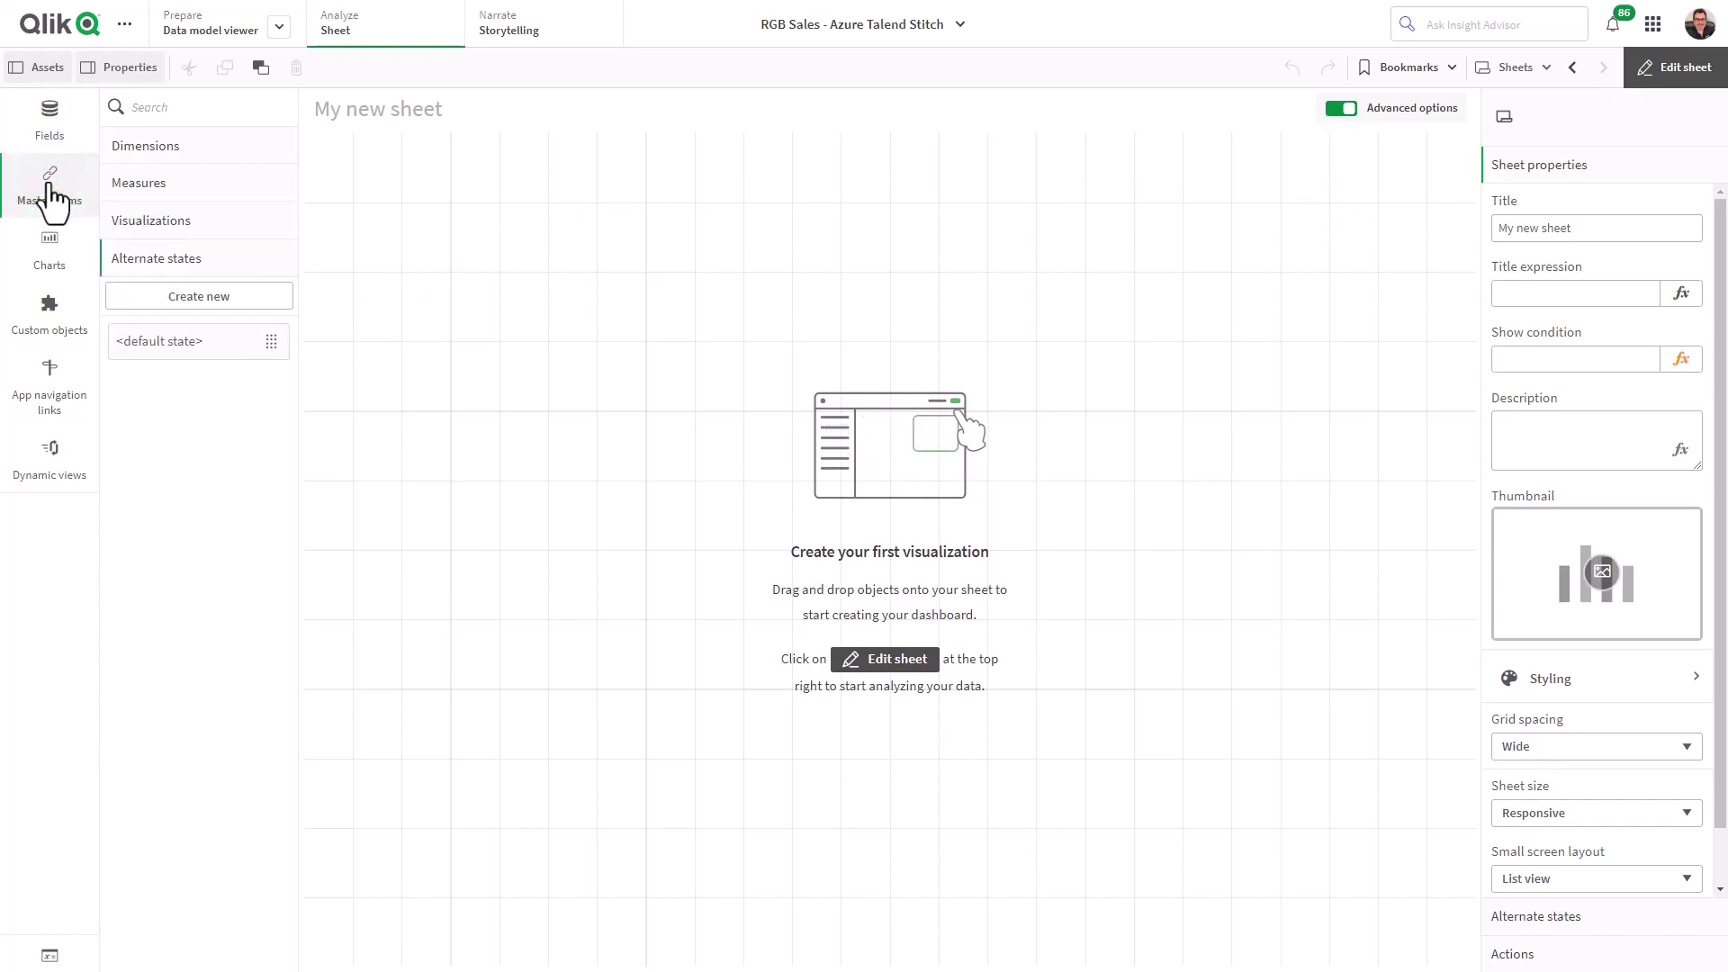
{"action": "left_click", "coordinate": [146, 158]}
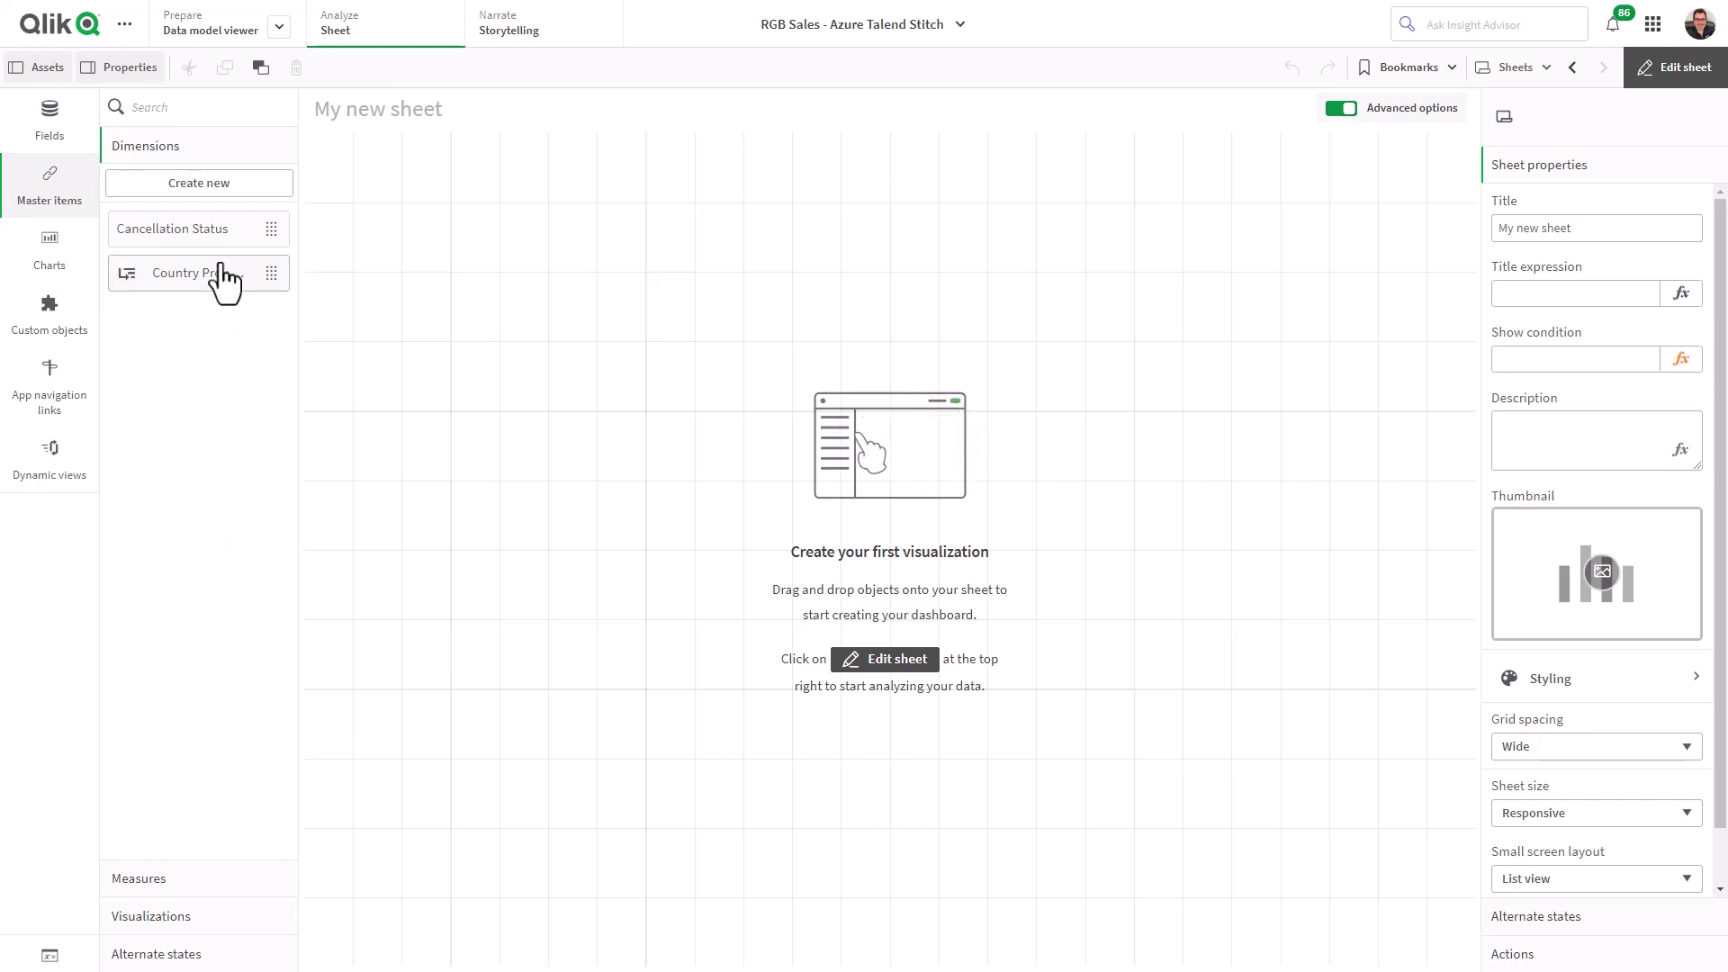
{"action": "left_click", "coordinate": [219, 185]}
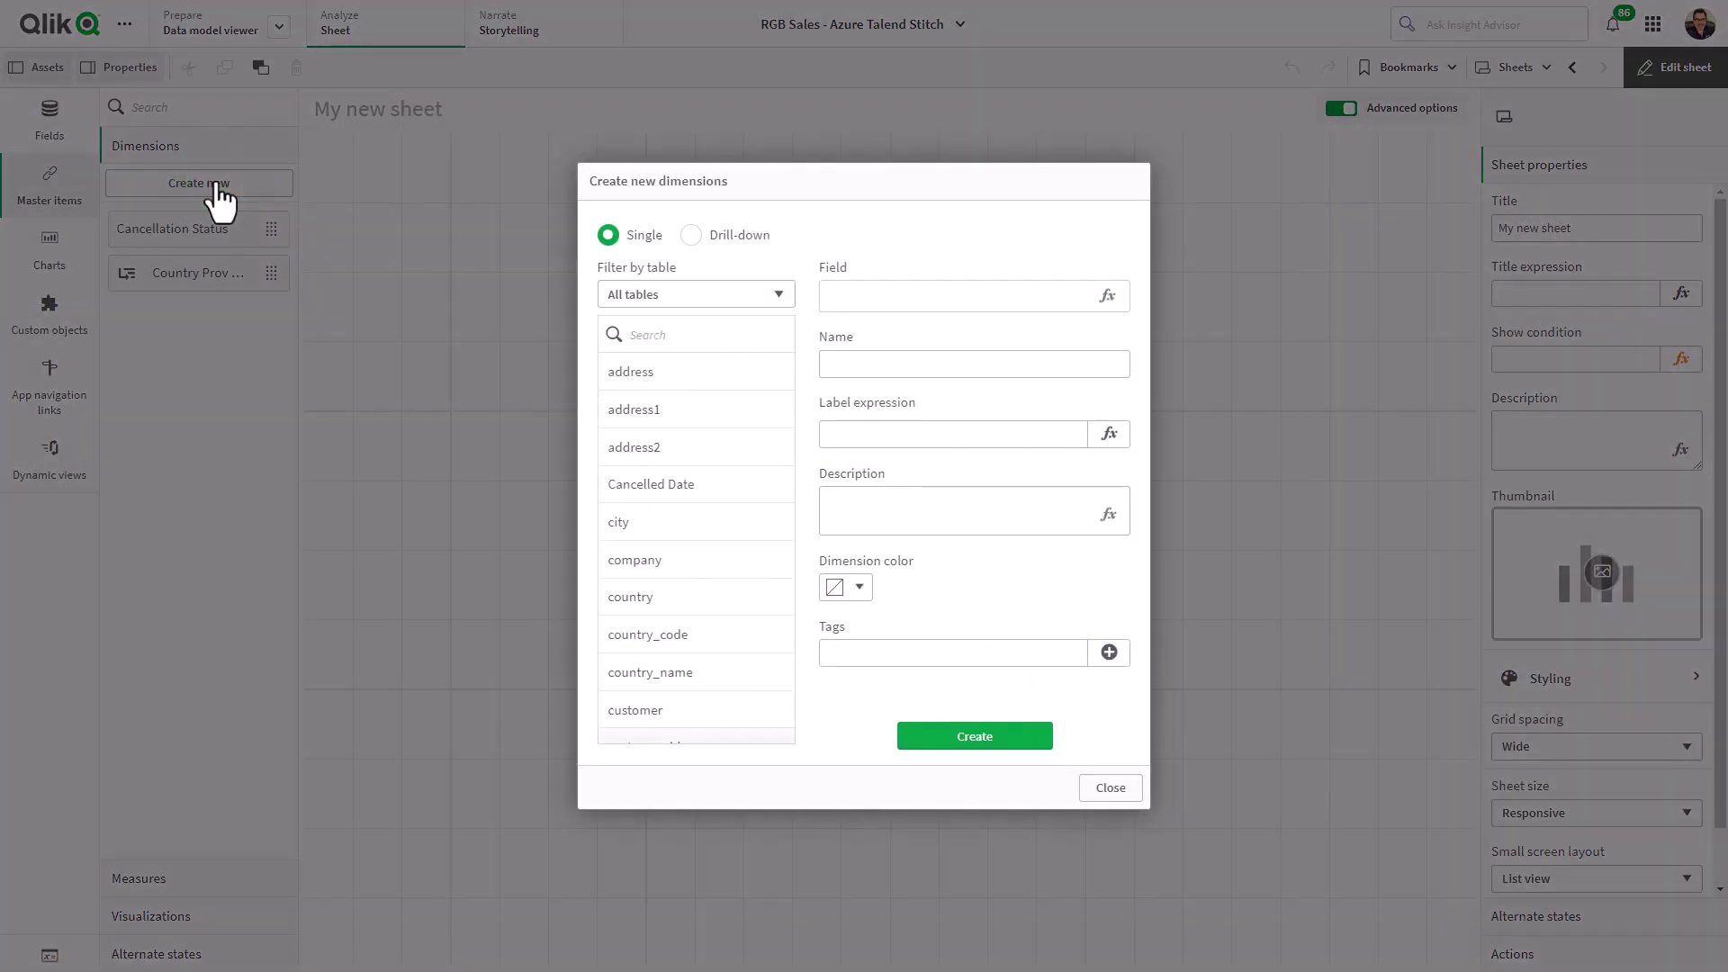
{"action": "left_click", "coordinate": [692, 237]}
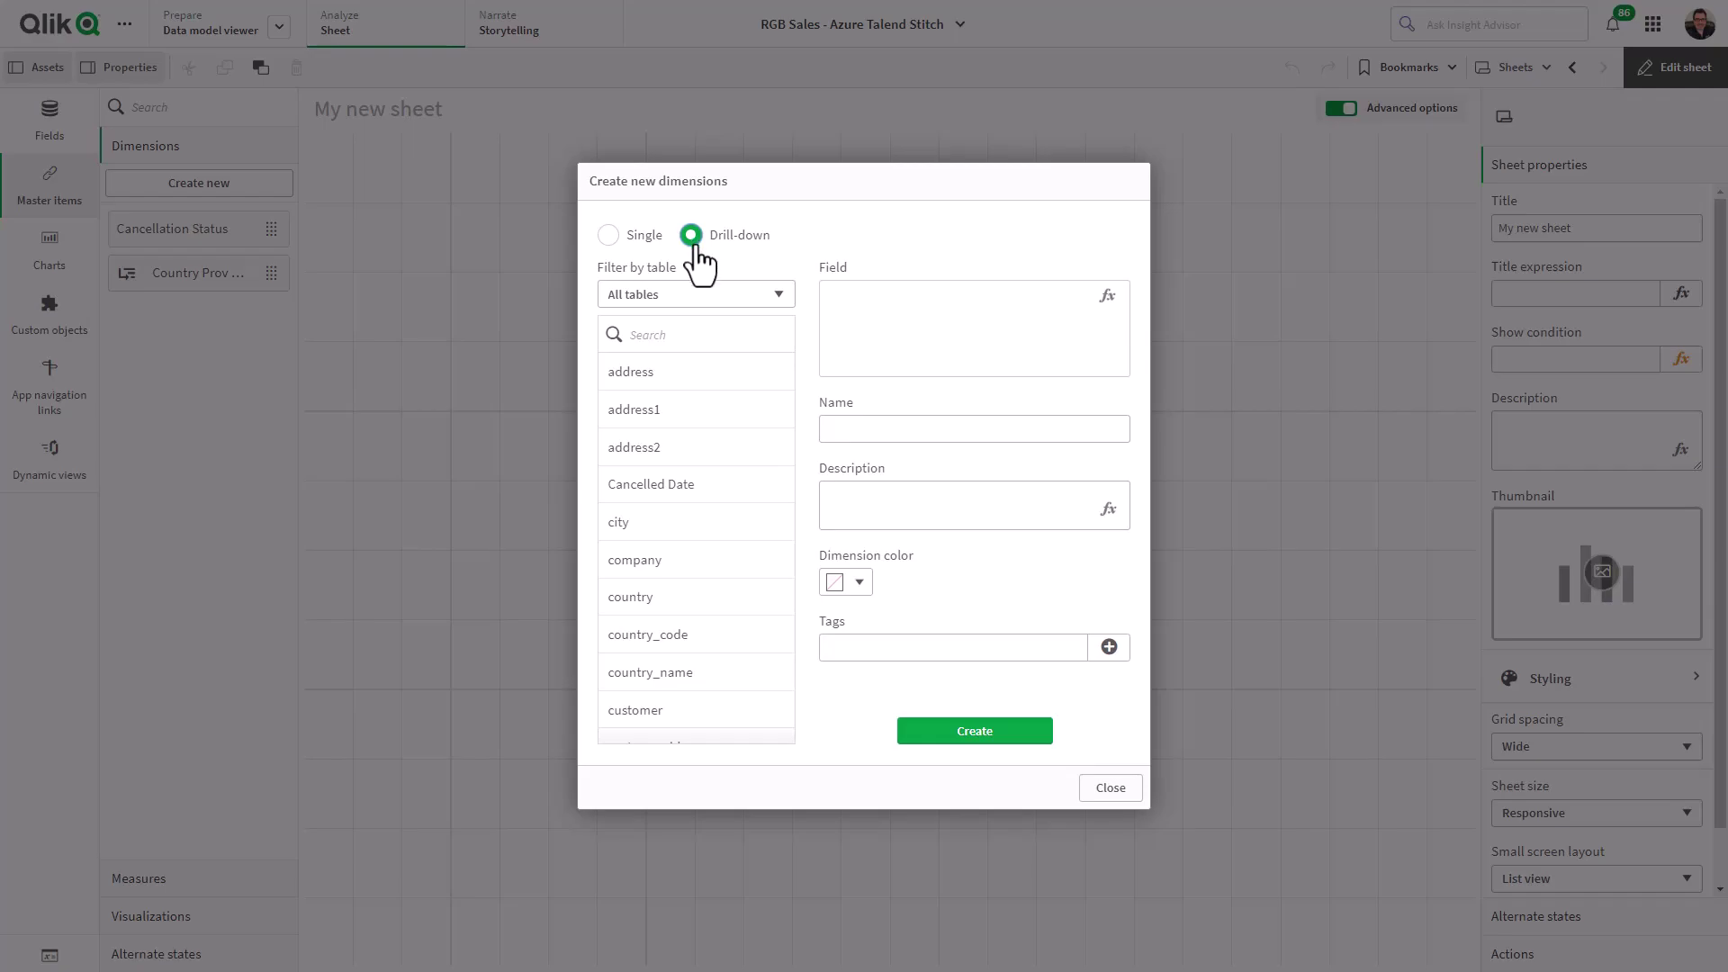
Add the country_code and province fields as the first two levels of the drill-down dimension
{"action": "left_click", "coordinate": [711, 635]}
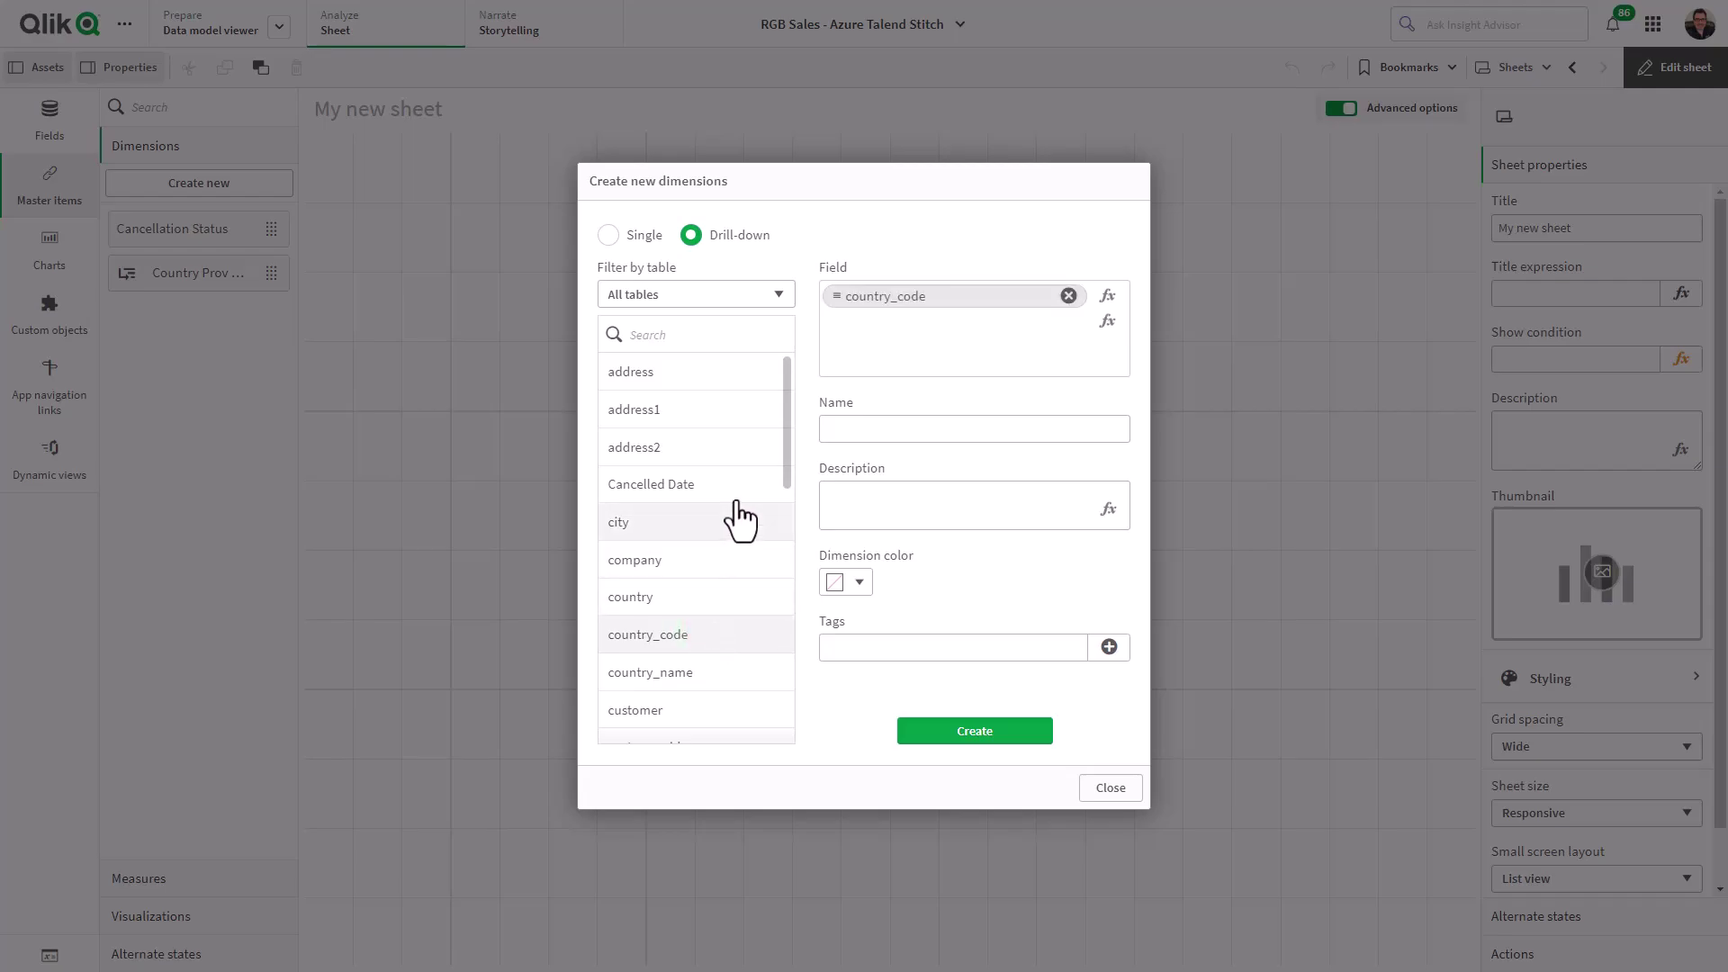
{"action": "scroll", "coordinate": [747, 519], "scroll_direction": "down", "scroll_amount": 1}
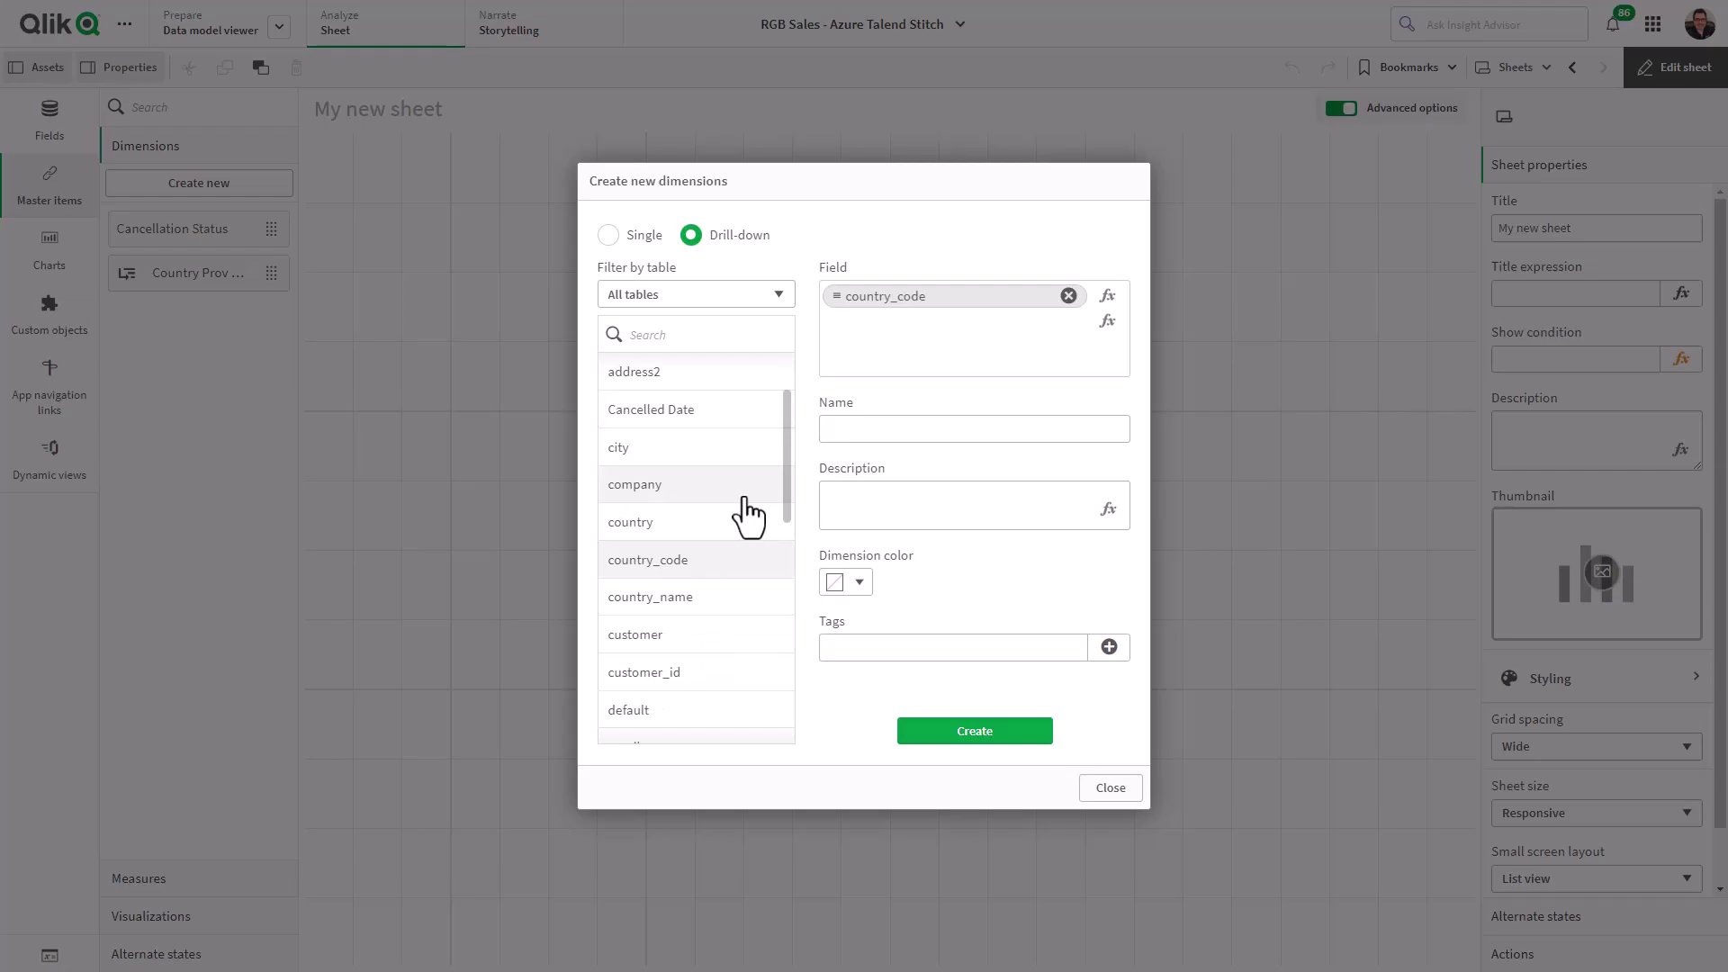
{"action": "scroll", "coordinate": [747, 519], "scroll_direction": "down", "scroll_amount": 5}
{"action": "scroll", "coordinate": [746, 519], "scroll_direction": "down", "scroll_amount": 1}
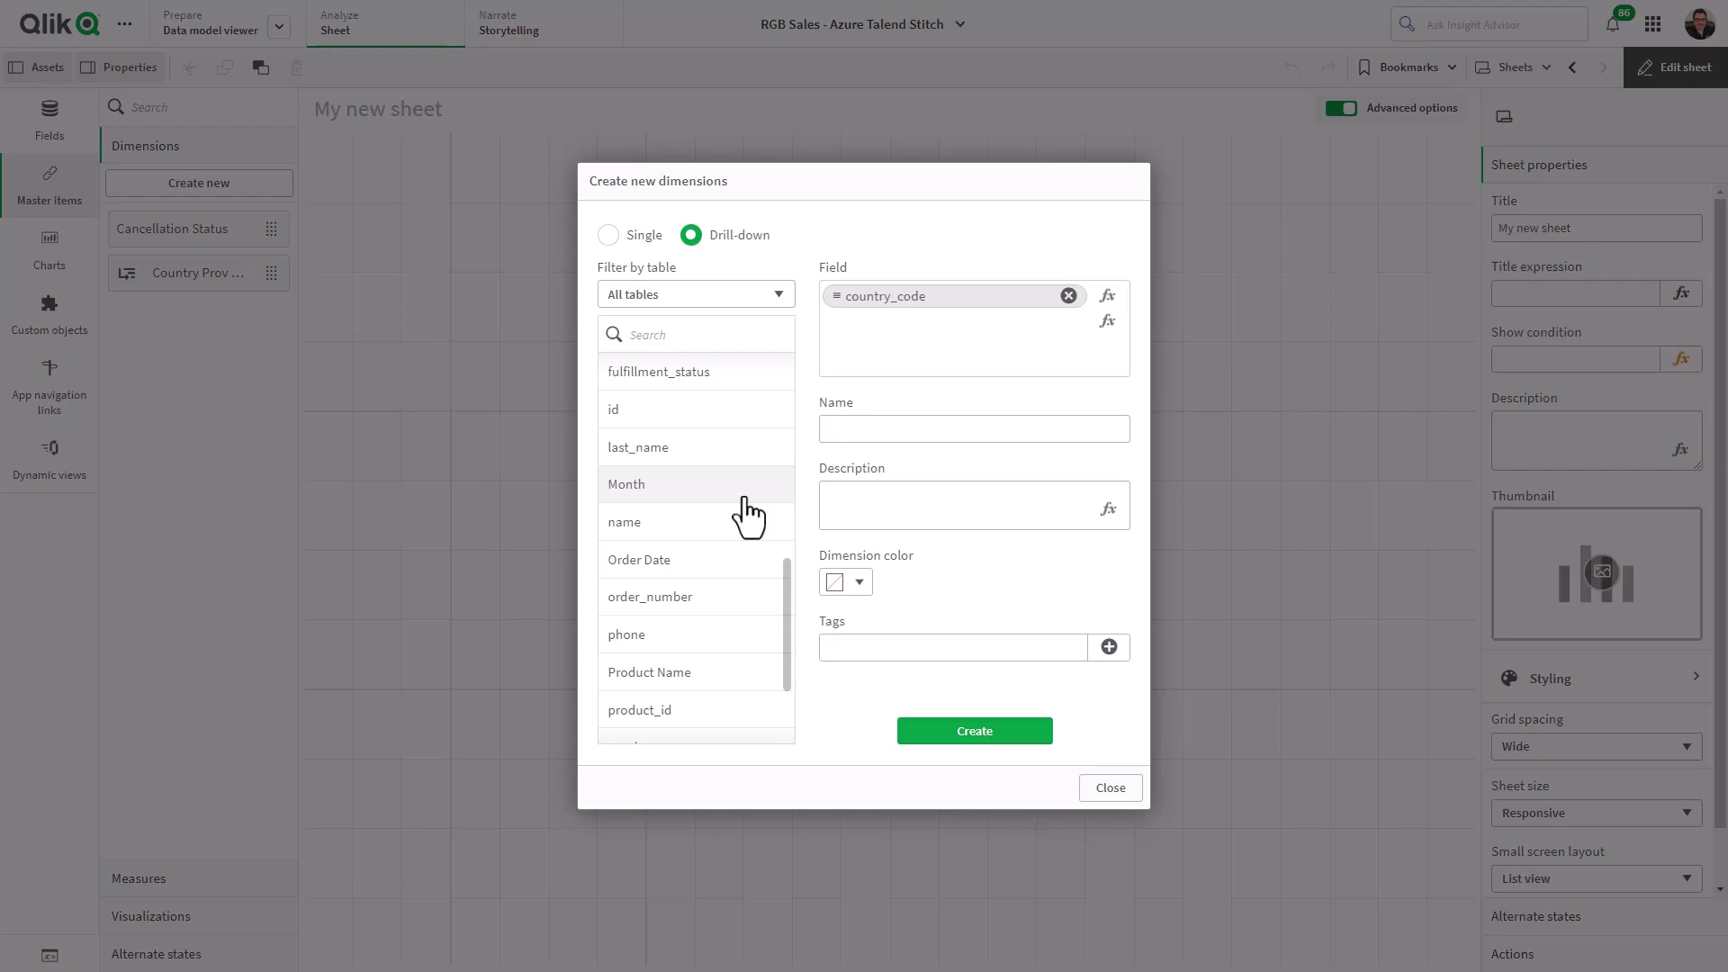
{"action": "scroll", "coordinate": [747, 491], "scroll_direction": "down", "scroll_amount": 1}
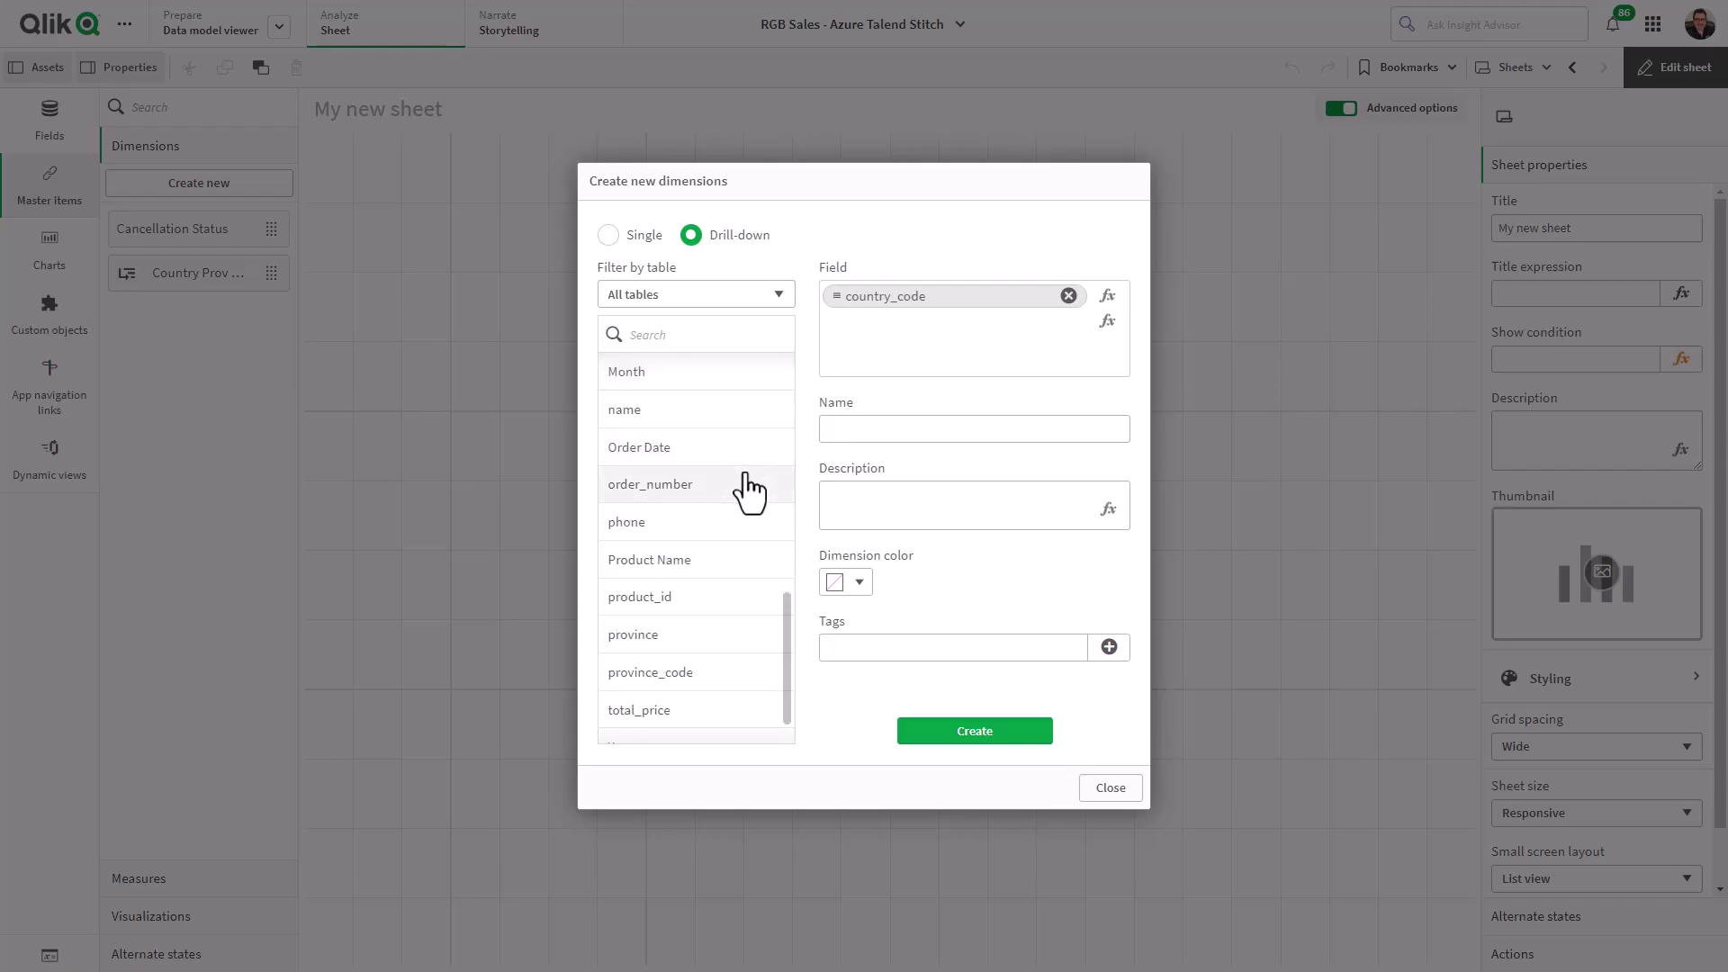
{"action": "left_click", "coordinate": [711, 646]}
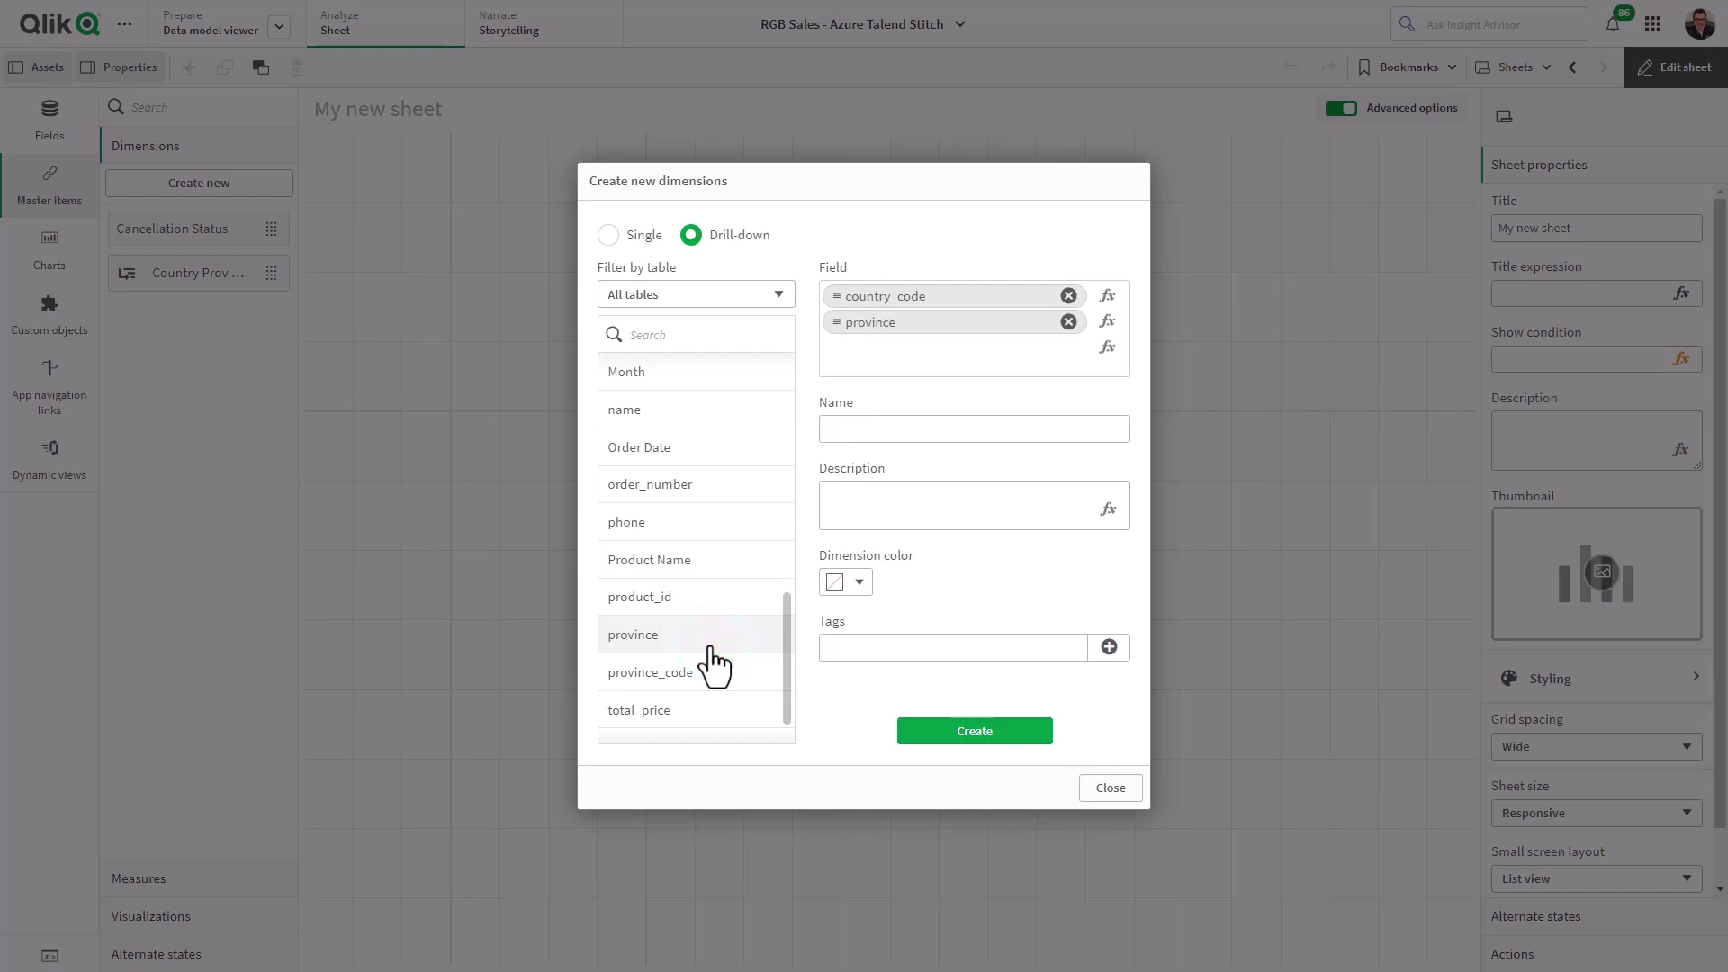
Change the province level's expression to =province&','&country_code and apply it
{"action": "left_click", "coordinate": [1107, 322]}
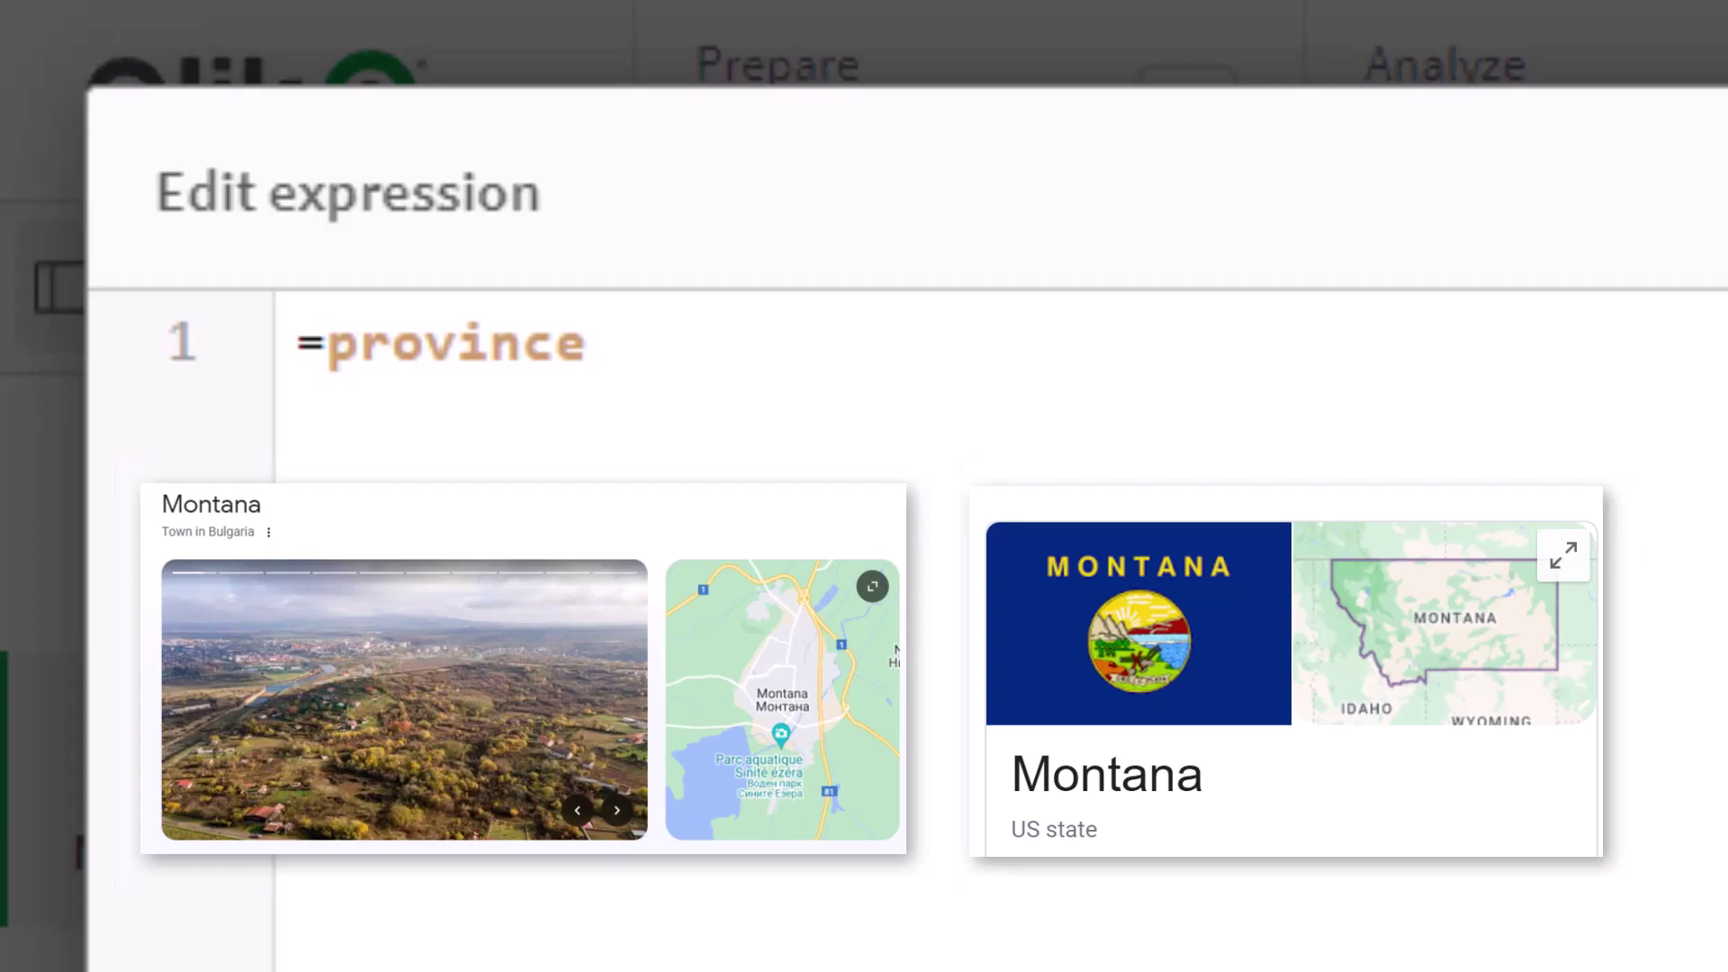
{"action": "left_click", "coordinate": [1069, 357]}
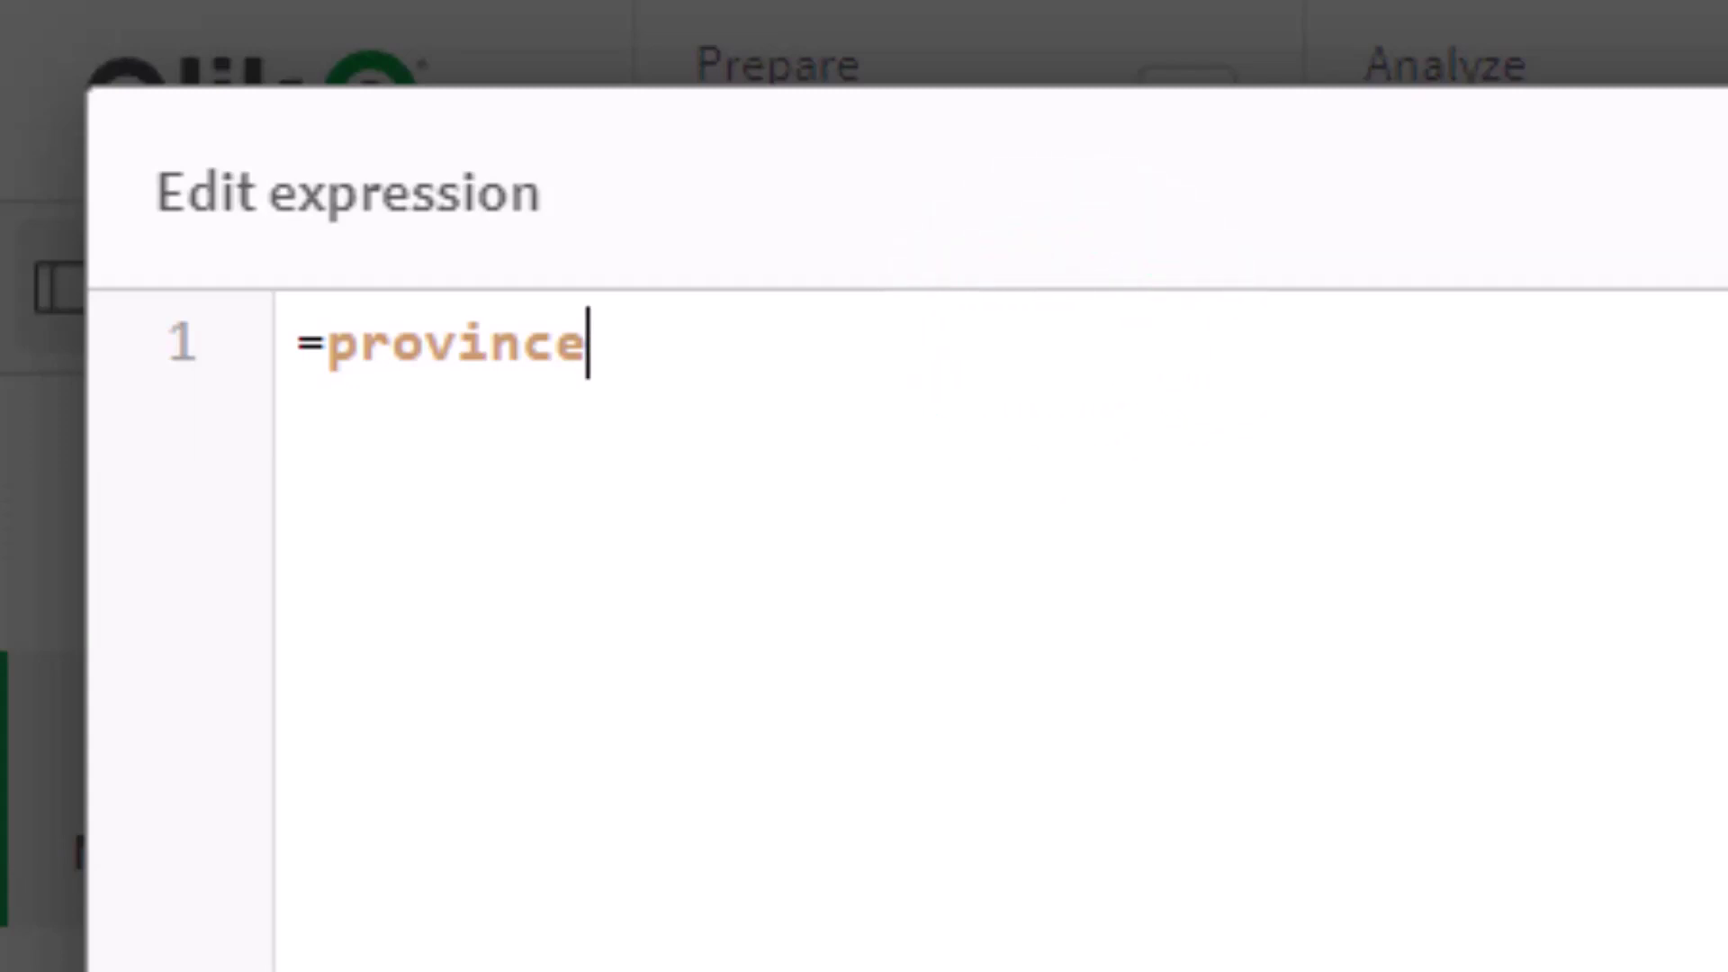
{"action": "type", "text": "&"}
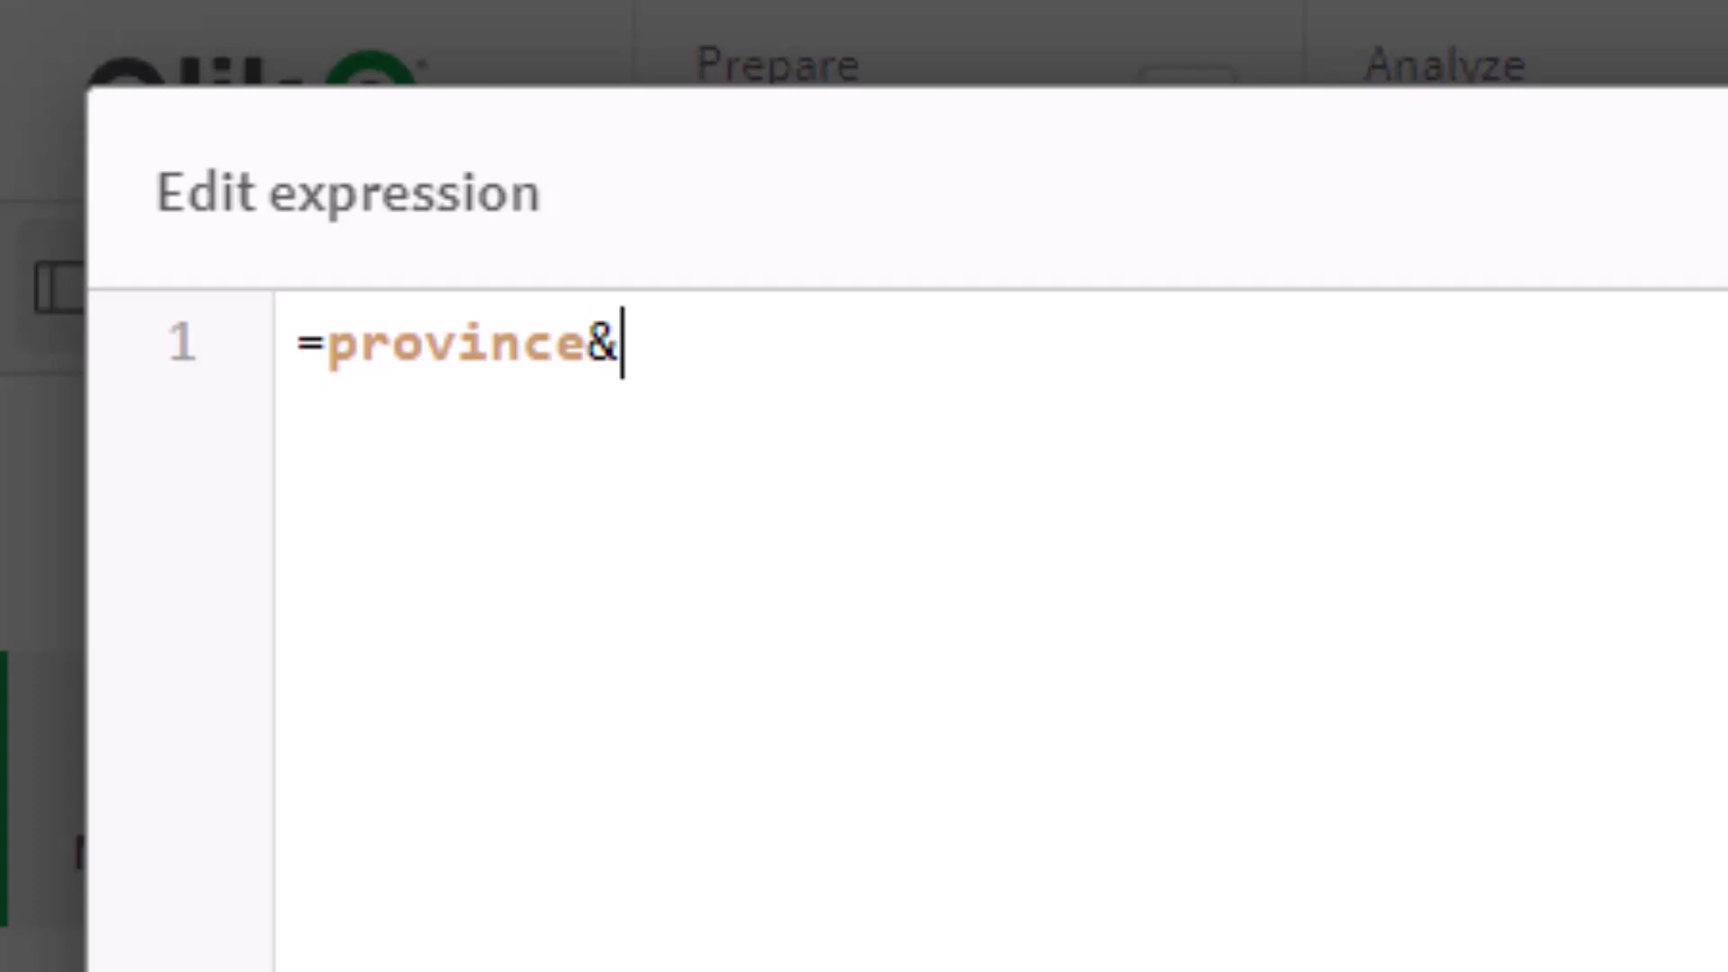
{"action": "type", "text": "','&cou"}
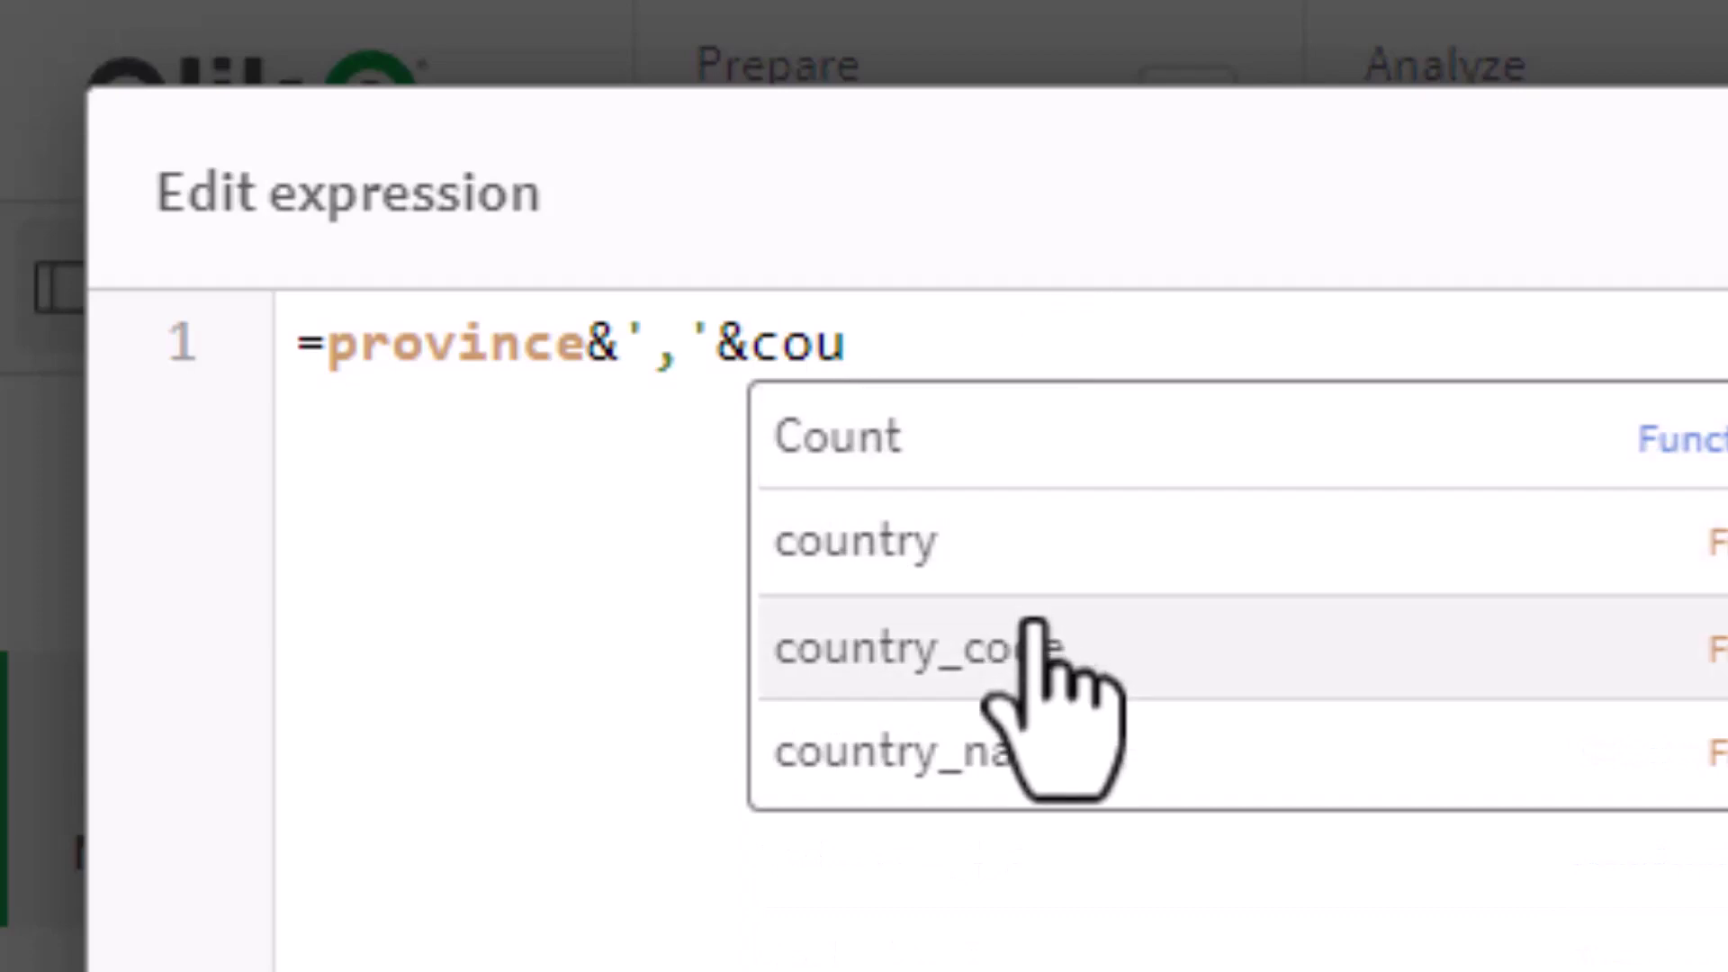
{"action": "left_click", "coordinate": [1044, 646]}
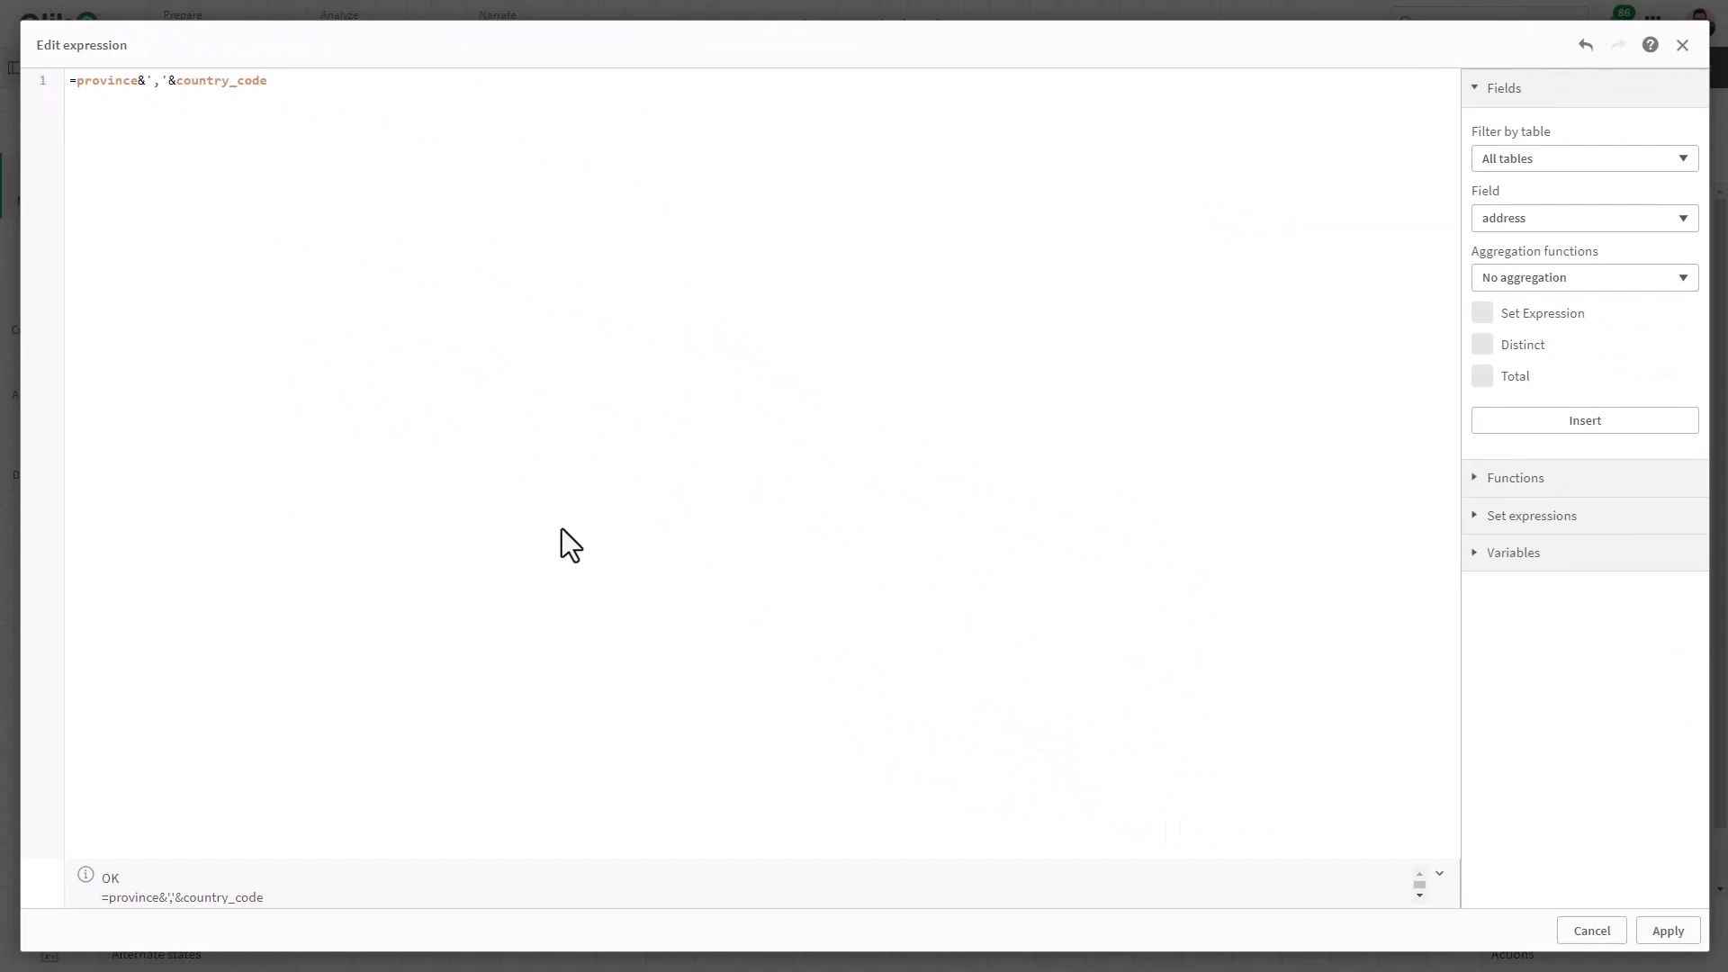
{"action": "left_click", "coordinate": [1666, 932]}
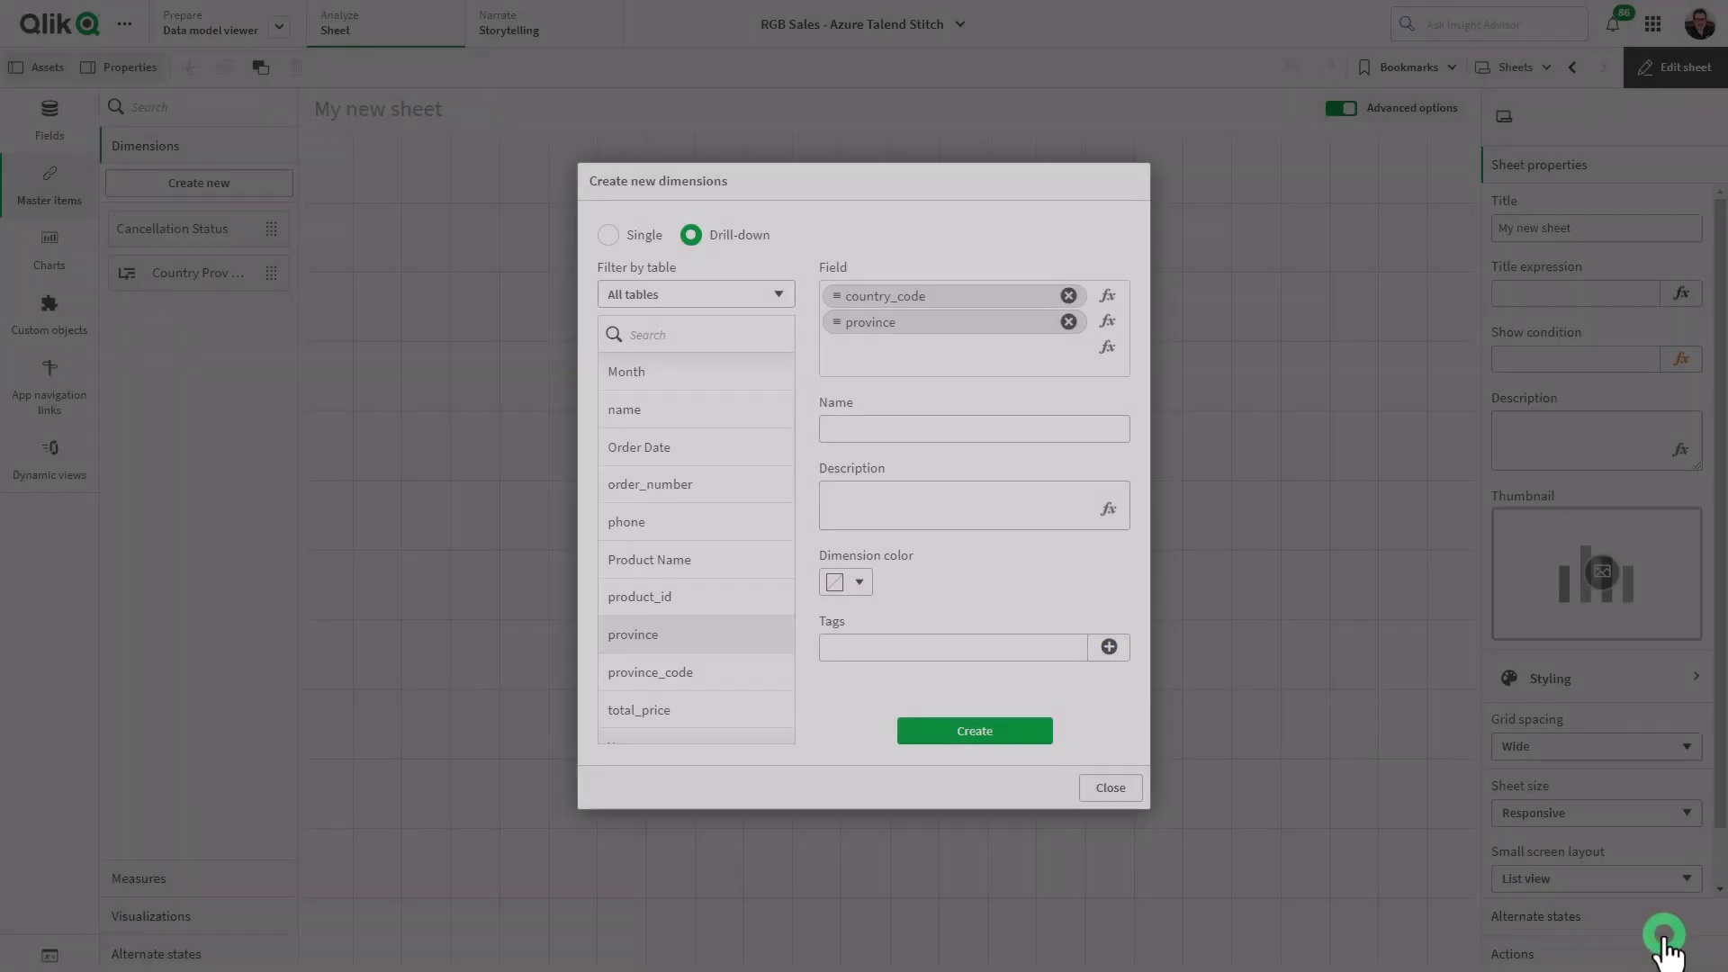
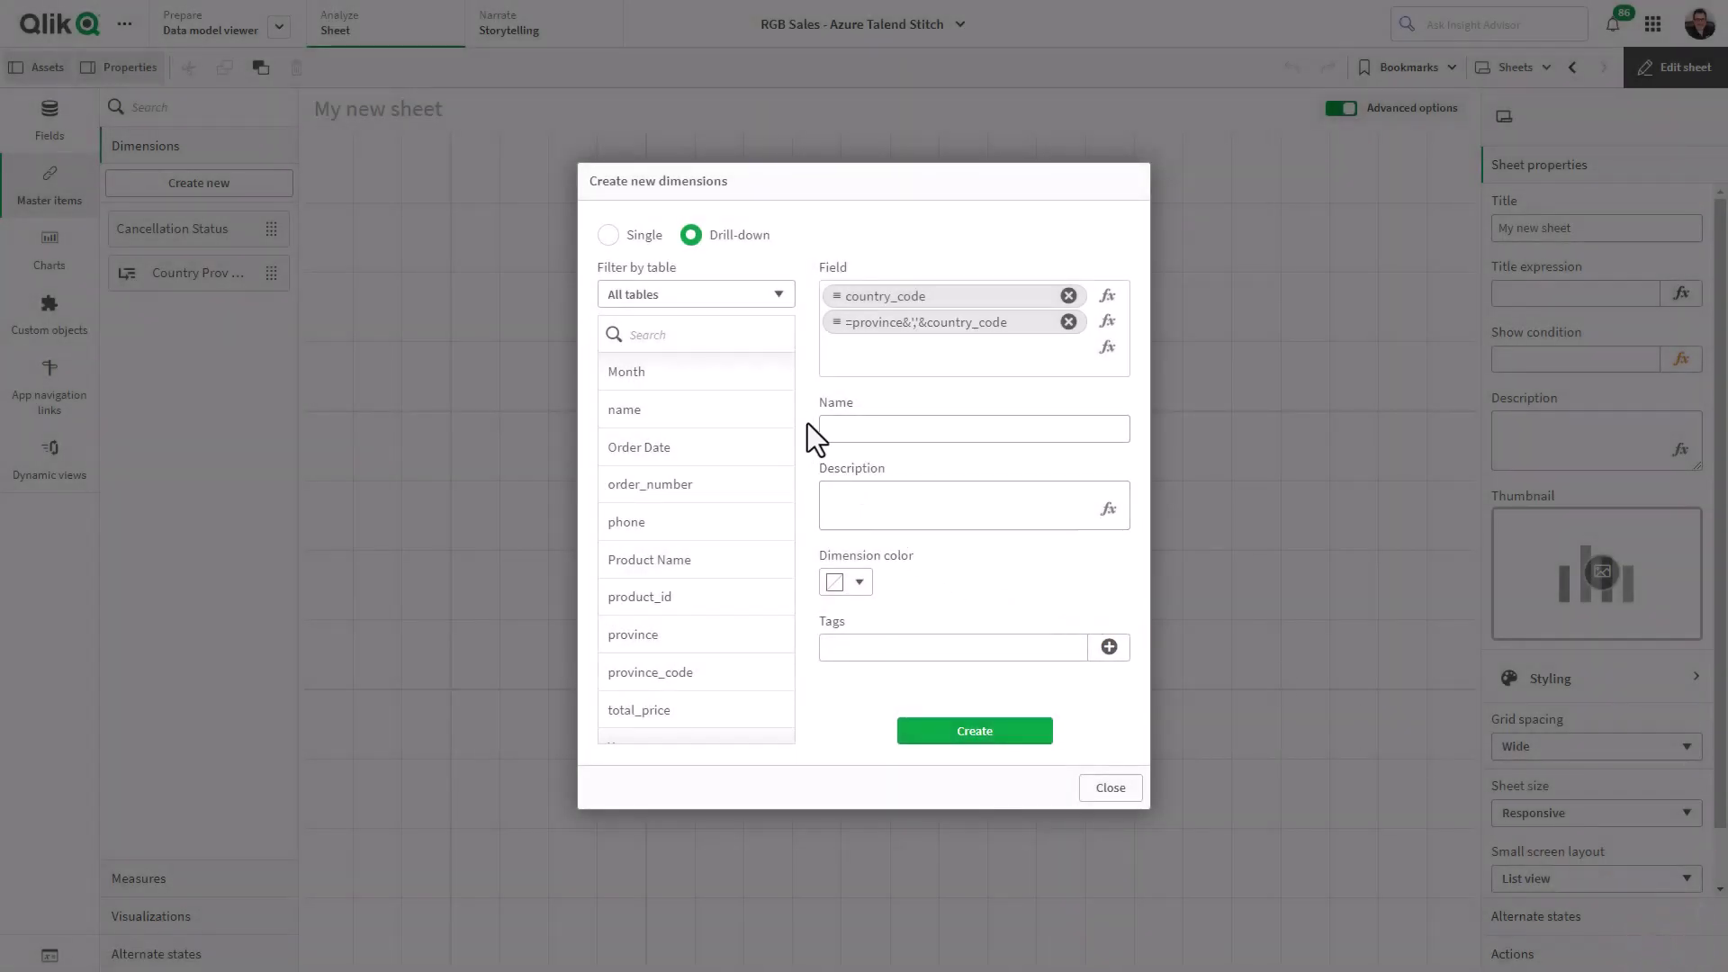
Add the city field as the third level of the drill-down dimension
{"action": "scroll", "coordinate": [725, 540], "scroll_direction": "down", "scroll_amount": 1}
{"action": "scroll", "coordinate": [702, 630], "scroll_direction": "up", "scroll_amount": 10}
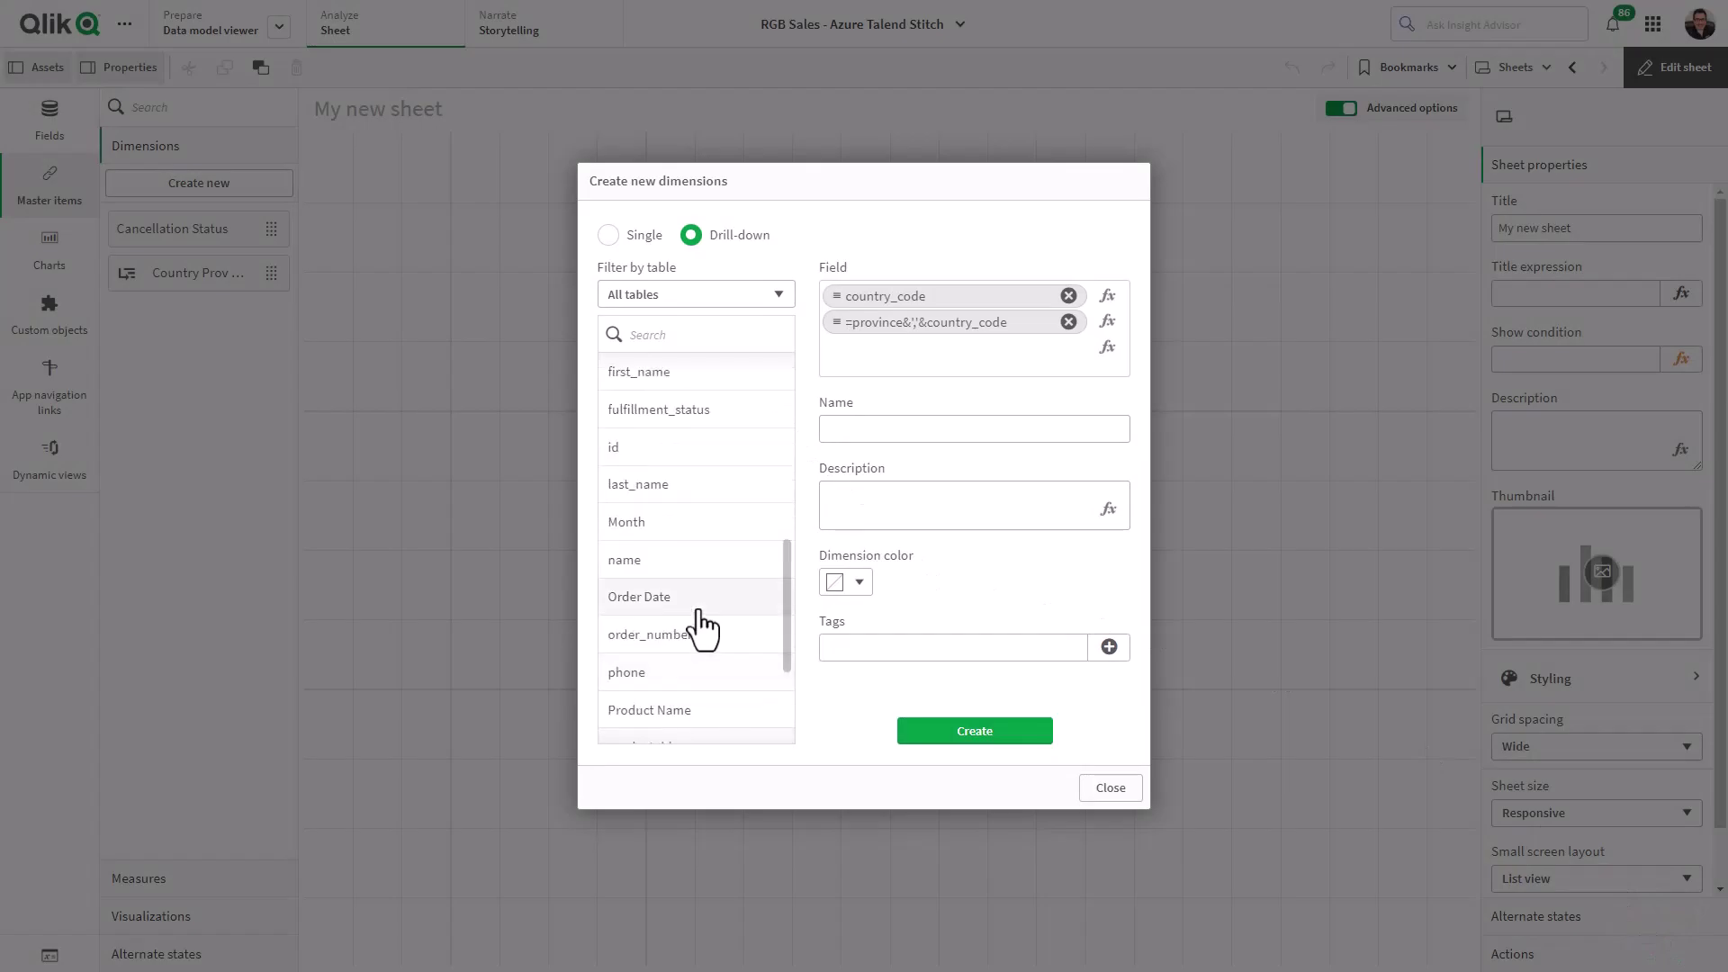
{"action": "left_click", "coordinate": [686, 497]}
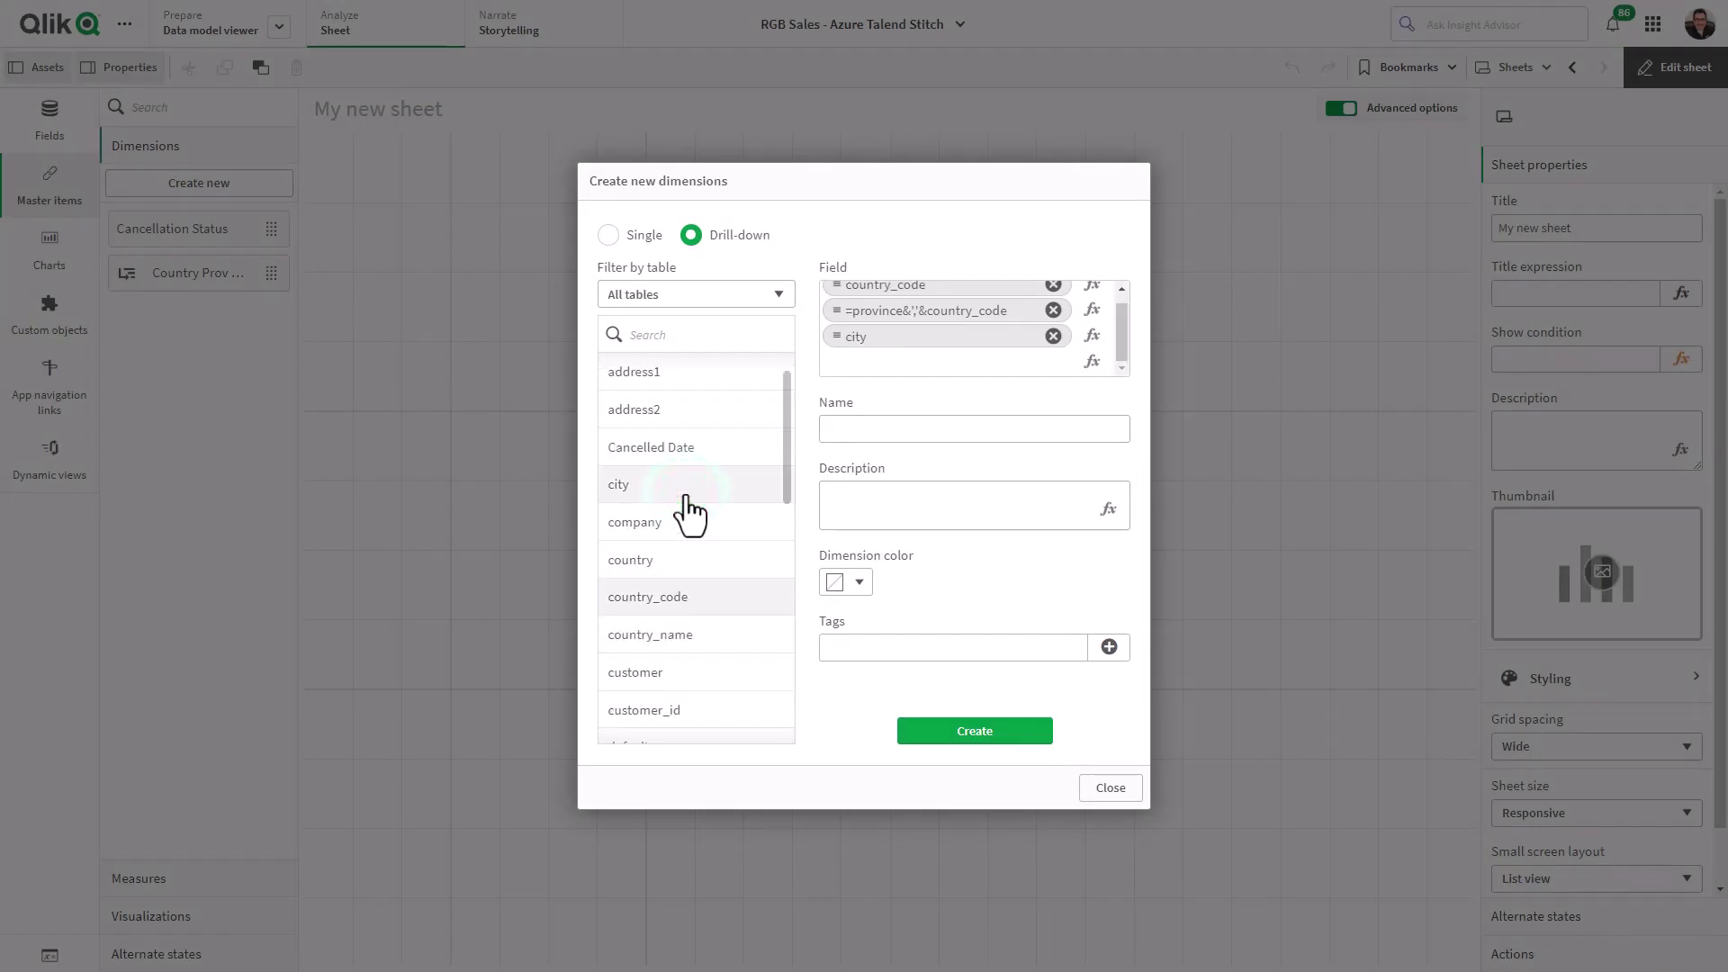
Change the city level's expression to =city&','&province&','&country_code and apply it
{"action": "left_click", "coordinate": [1107, 348]}
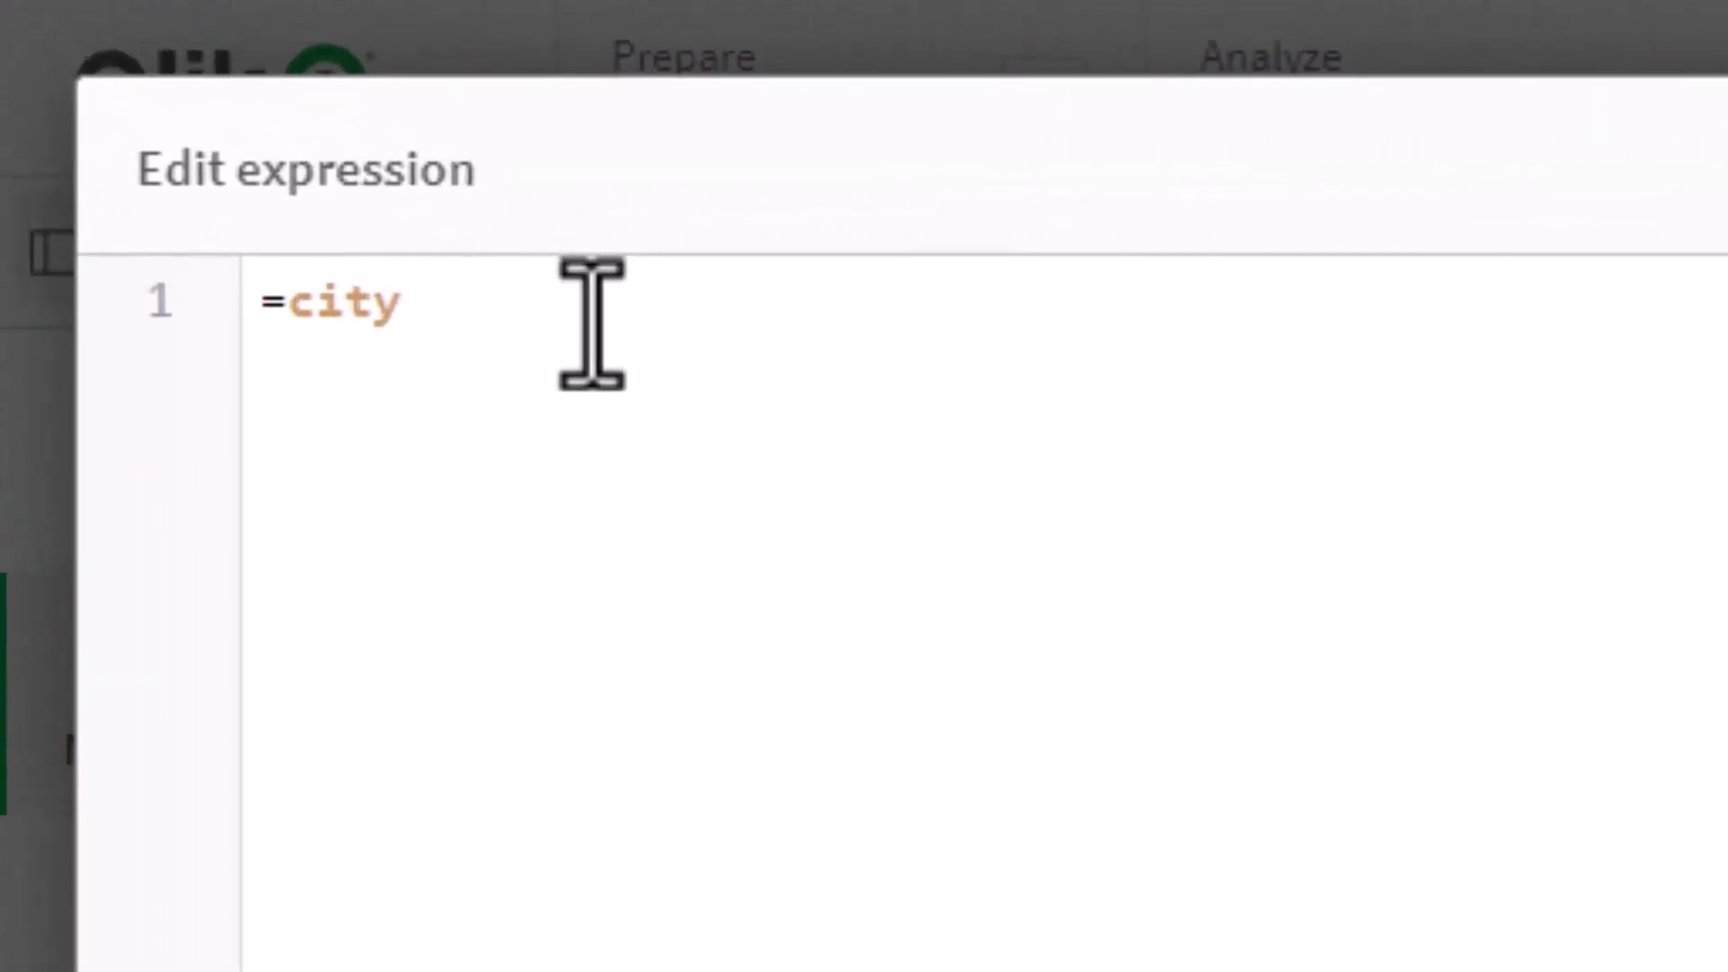
{"action": "type", "text": "&','&pro"}
{"action": "key", "text": "Down"}
{"action": "key", "text": "Down"}
{"action": "key", "text": "Down"}
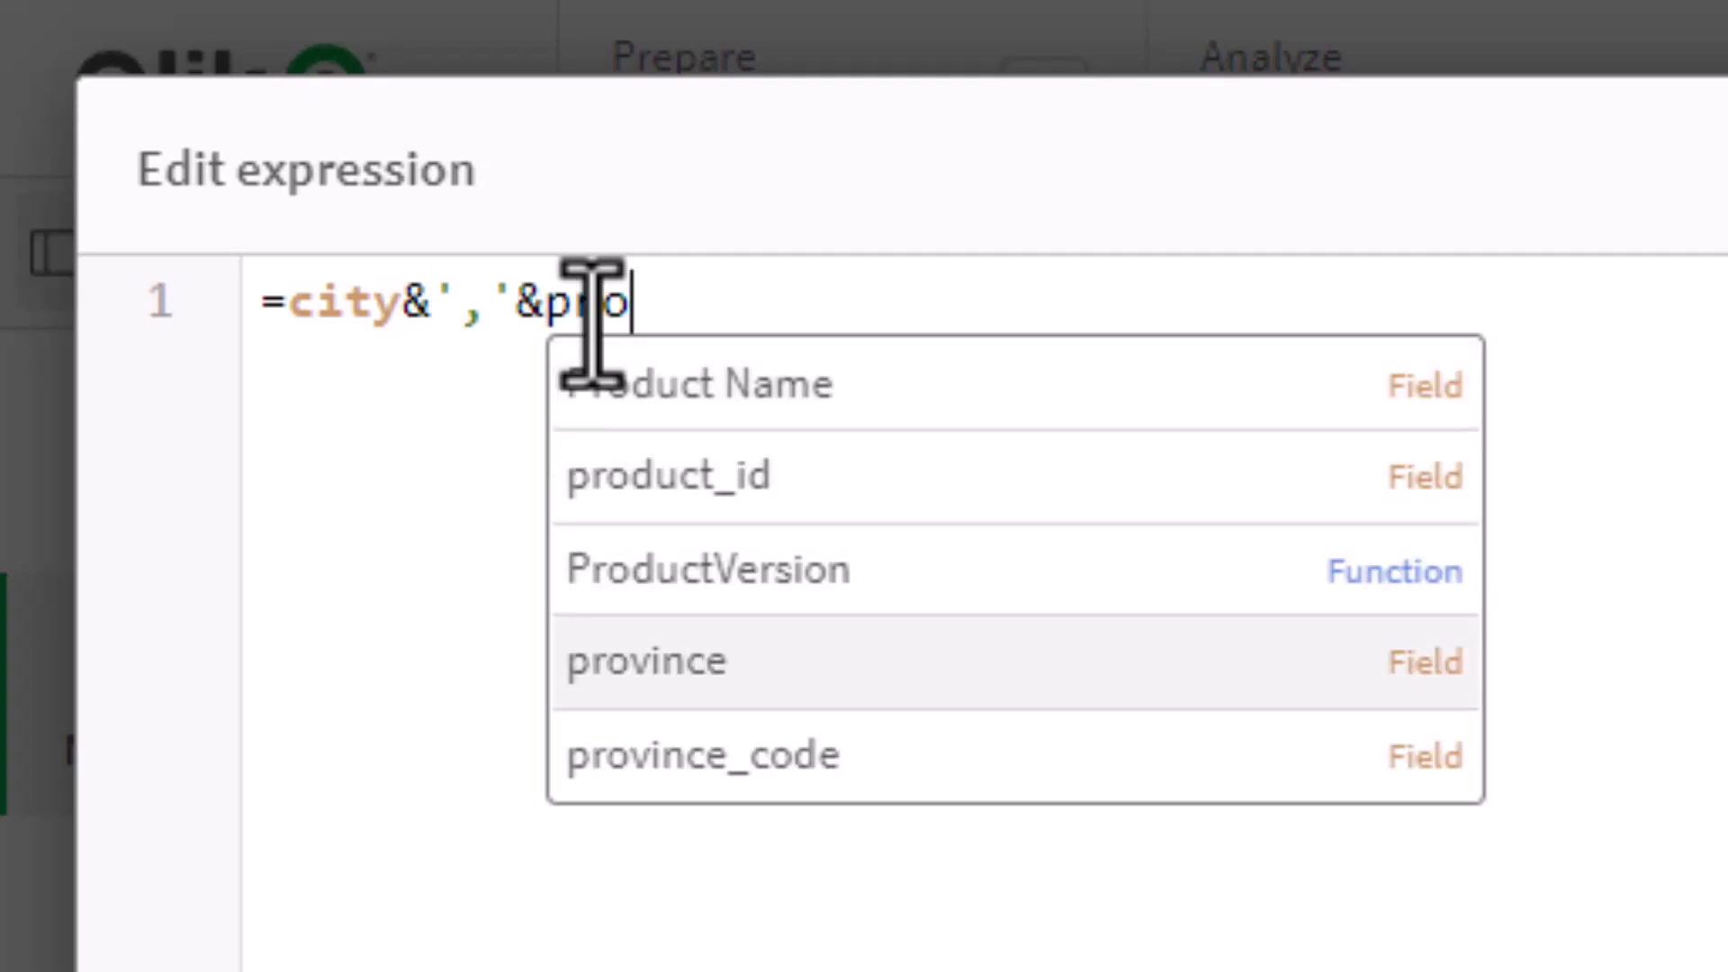
{"action": "key", "text": "Return"}
{"action": "type", "text": "&"}
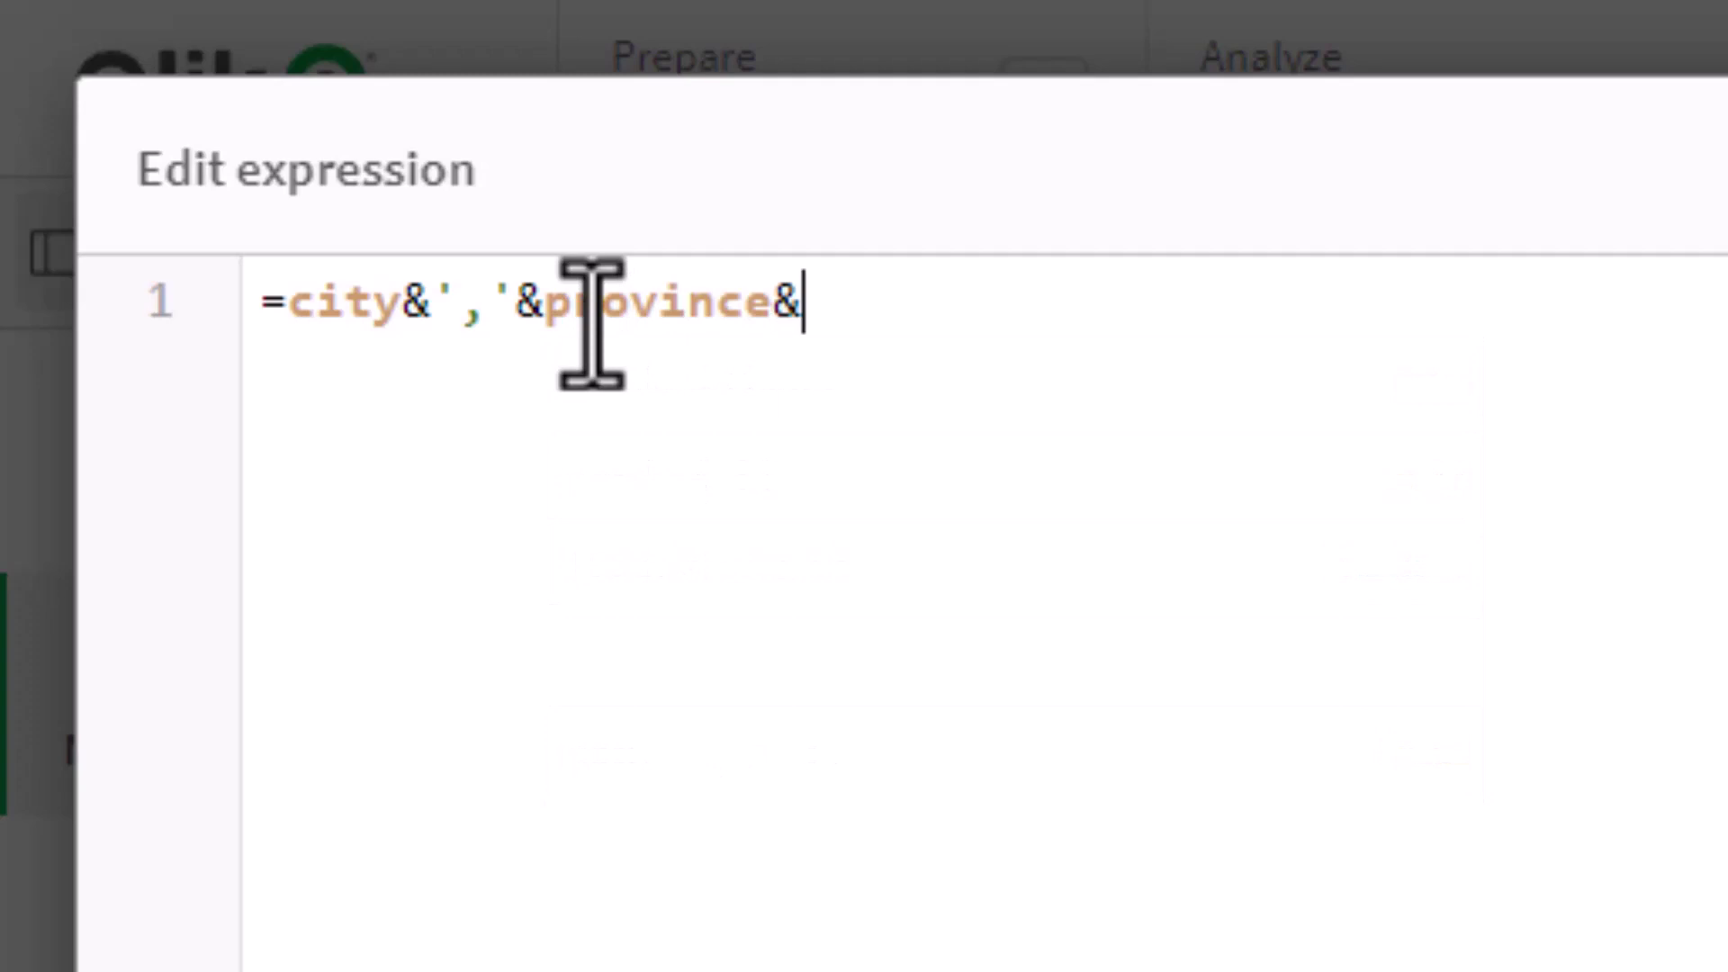
{"action": "type", "text": "','&co"}
{"action": "key", "text": "Down"}
{"action": "key", "text": "Down"}
{"action": "key", "text": "Down"}
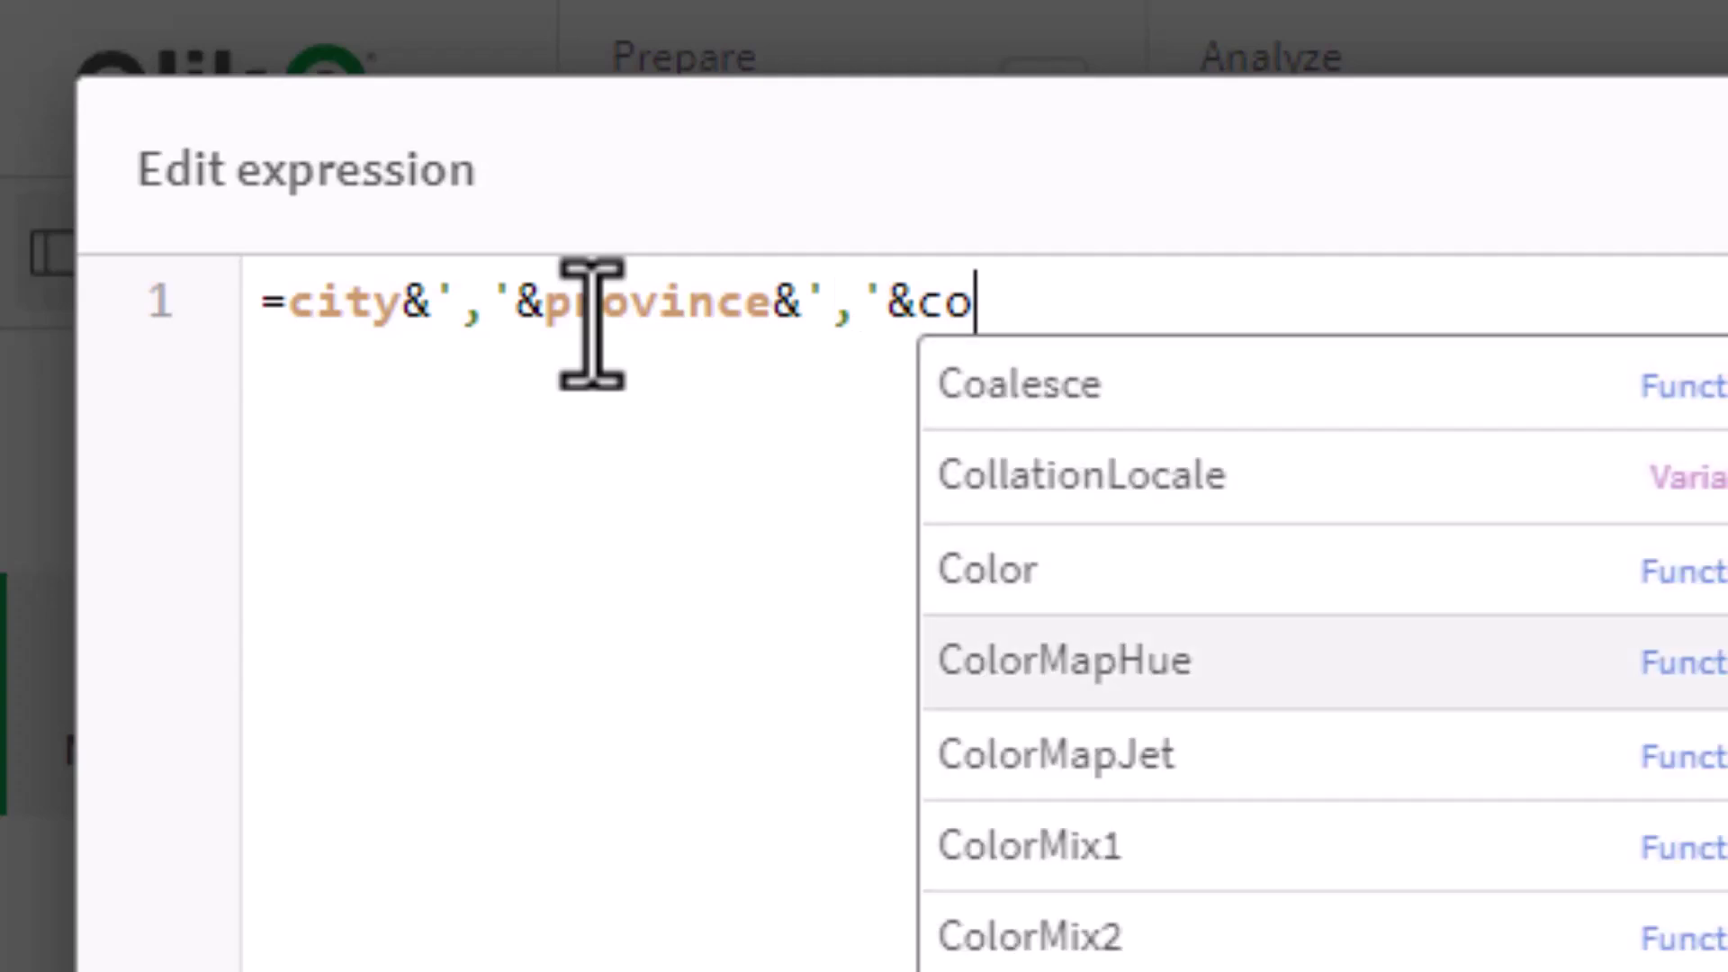
{"action": "type", "text": "un"}
{"action": "key", "text": "Up"}
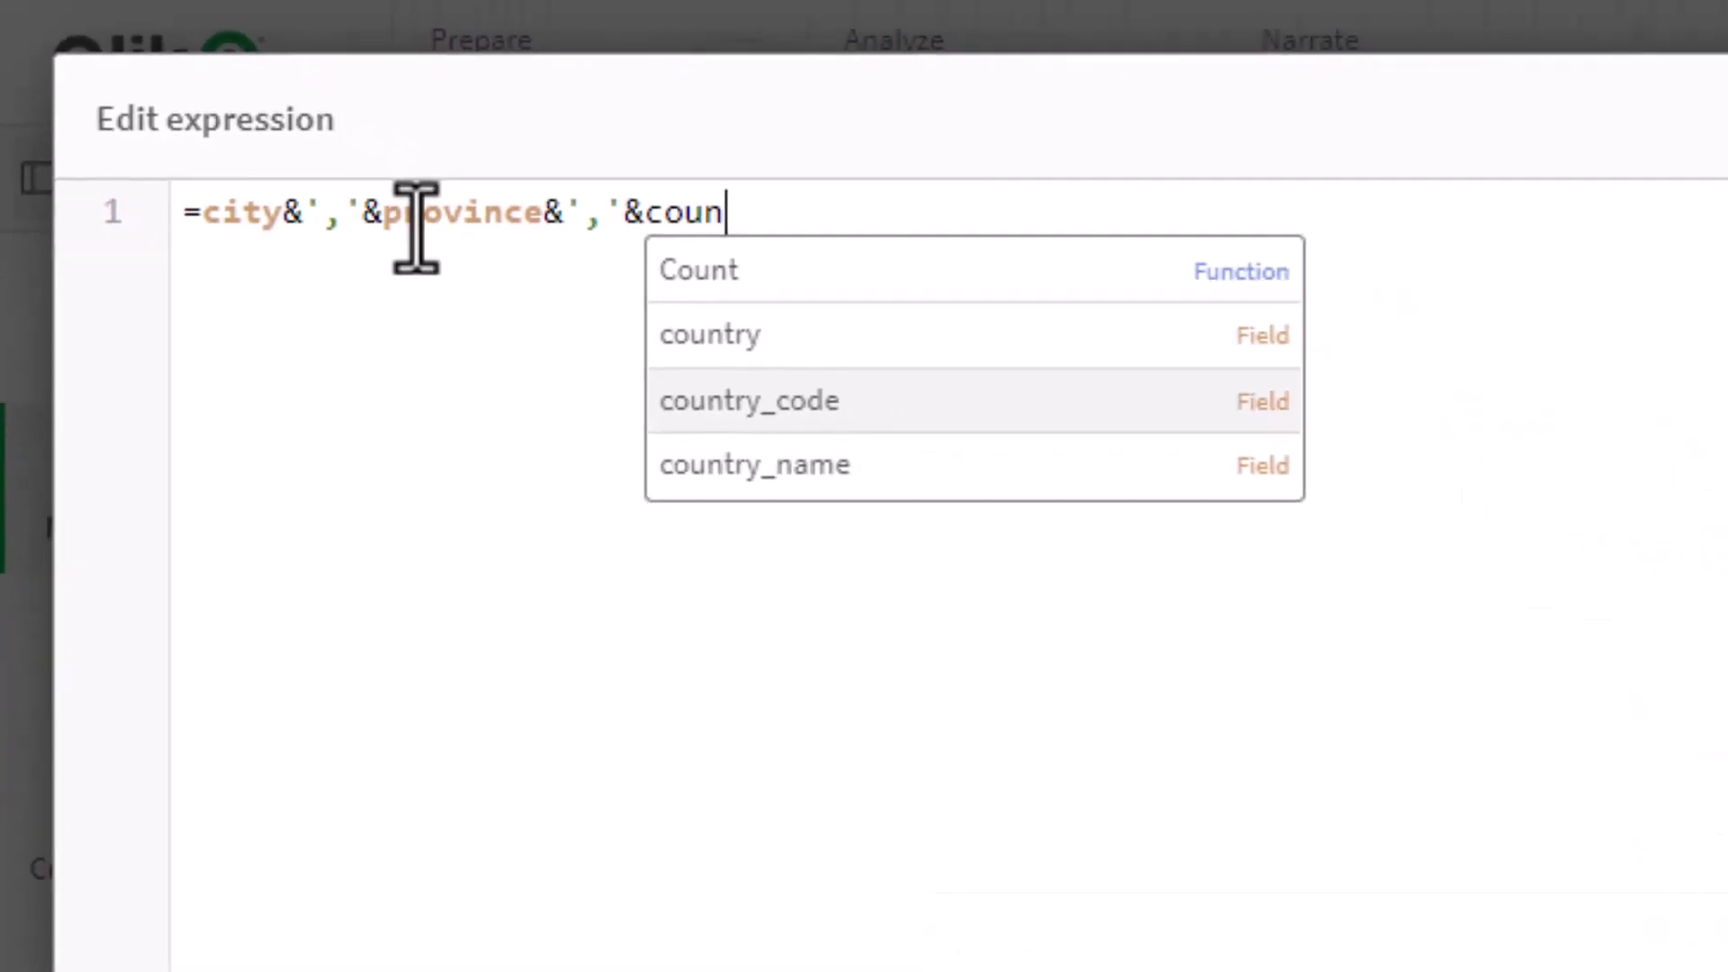
{"action": "key", "text": "Return"}
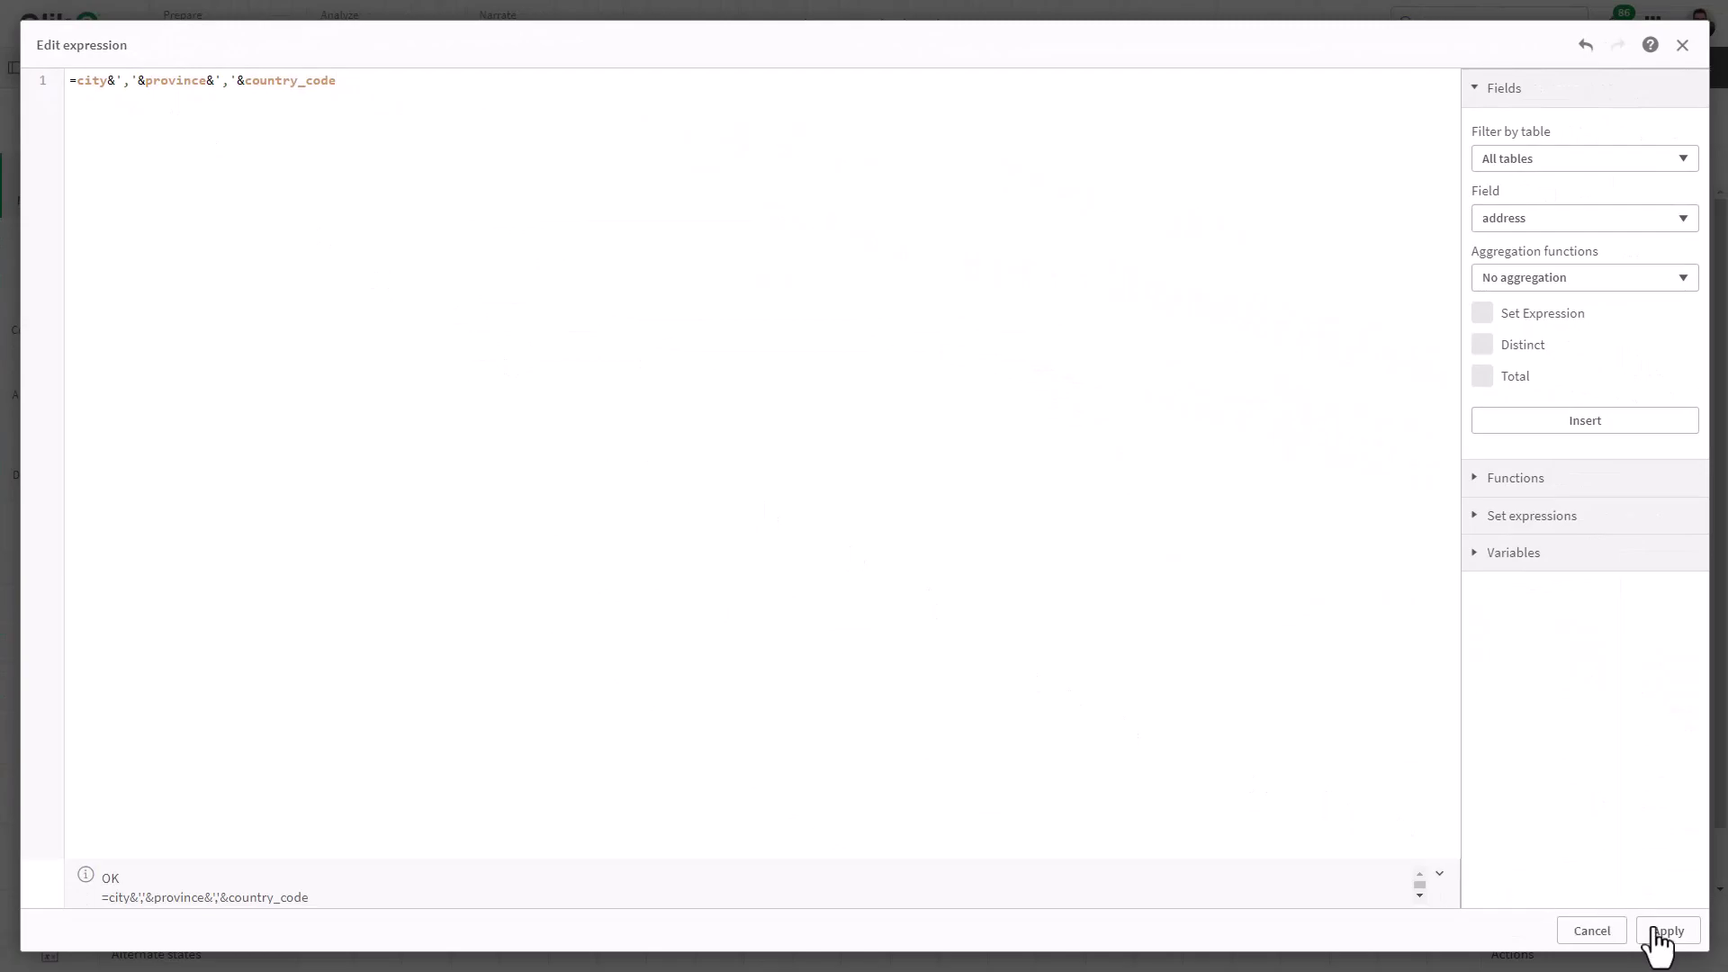
{"action": "left_click", "coordinate": [1668, 932]}
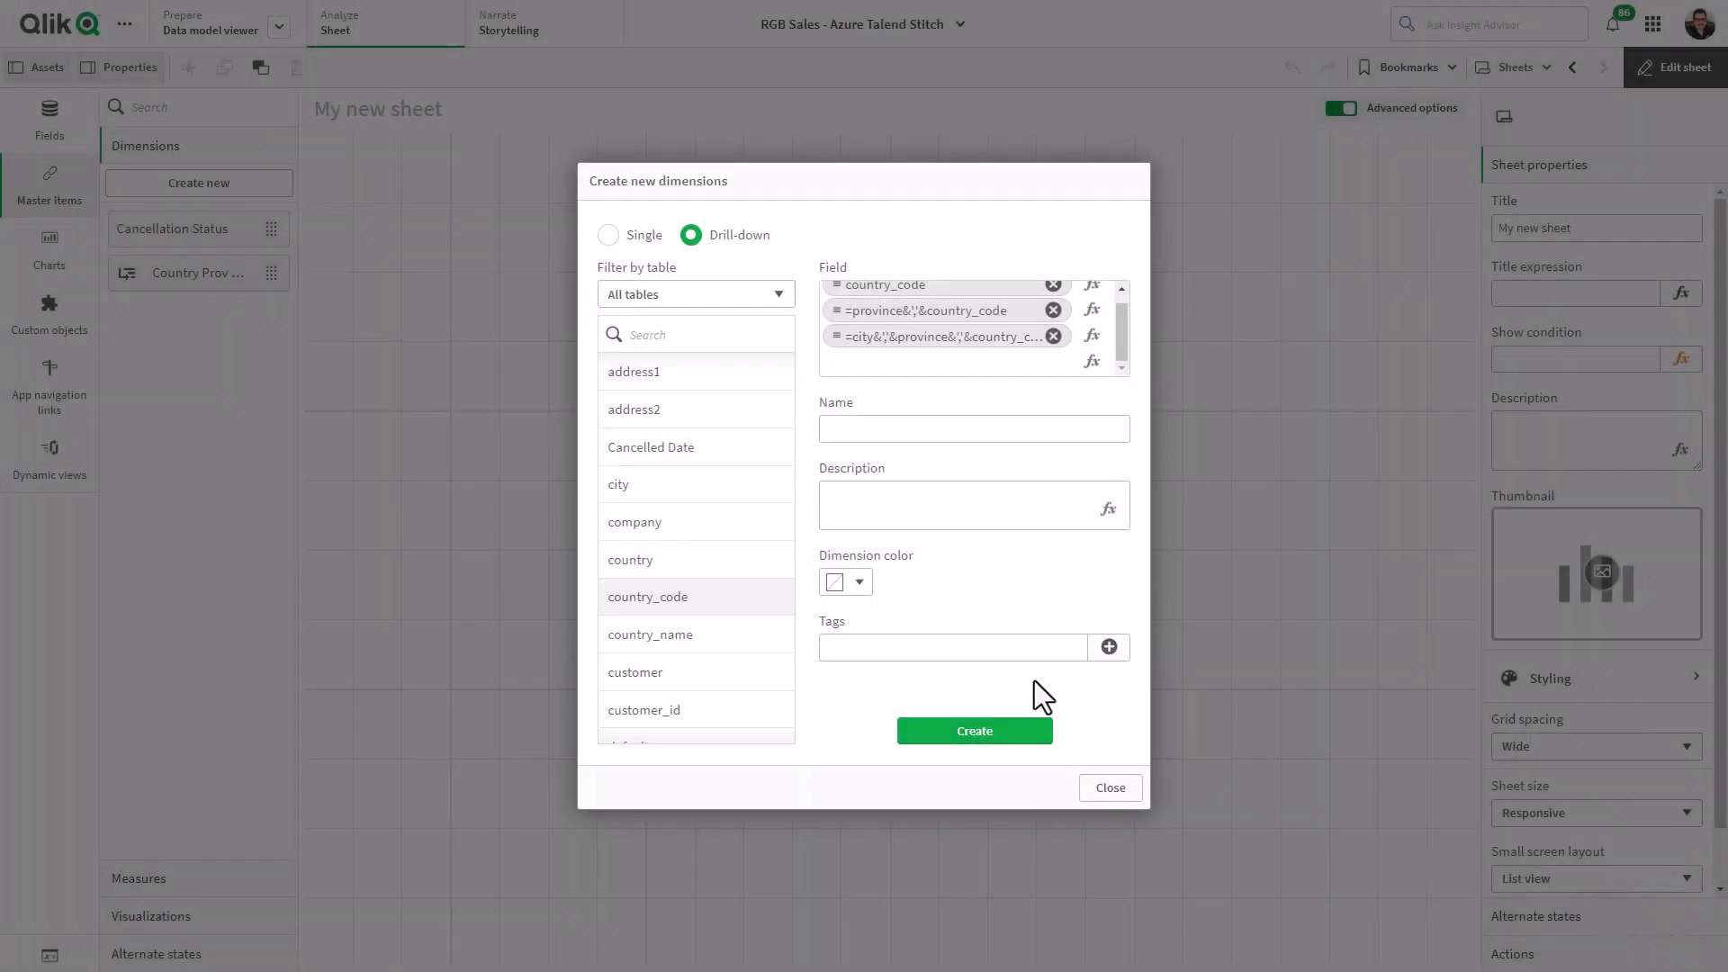
Name the drill-down dimension New Country Drill, create it and close the dialog
{"action": "left_click", "coordinate": [864, 430]}
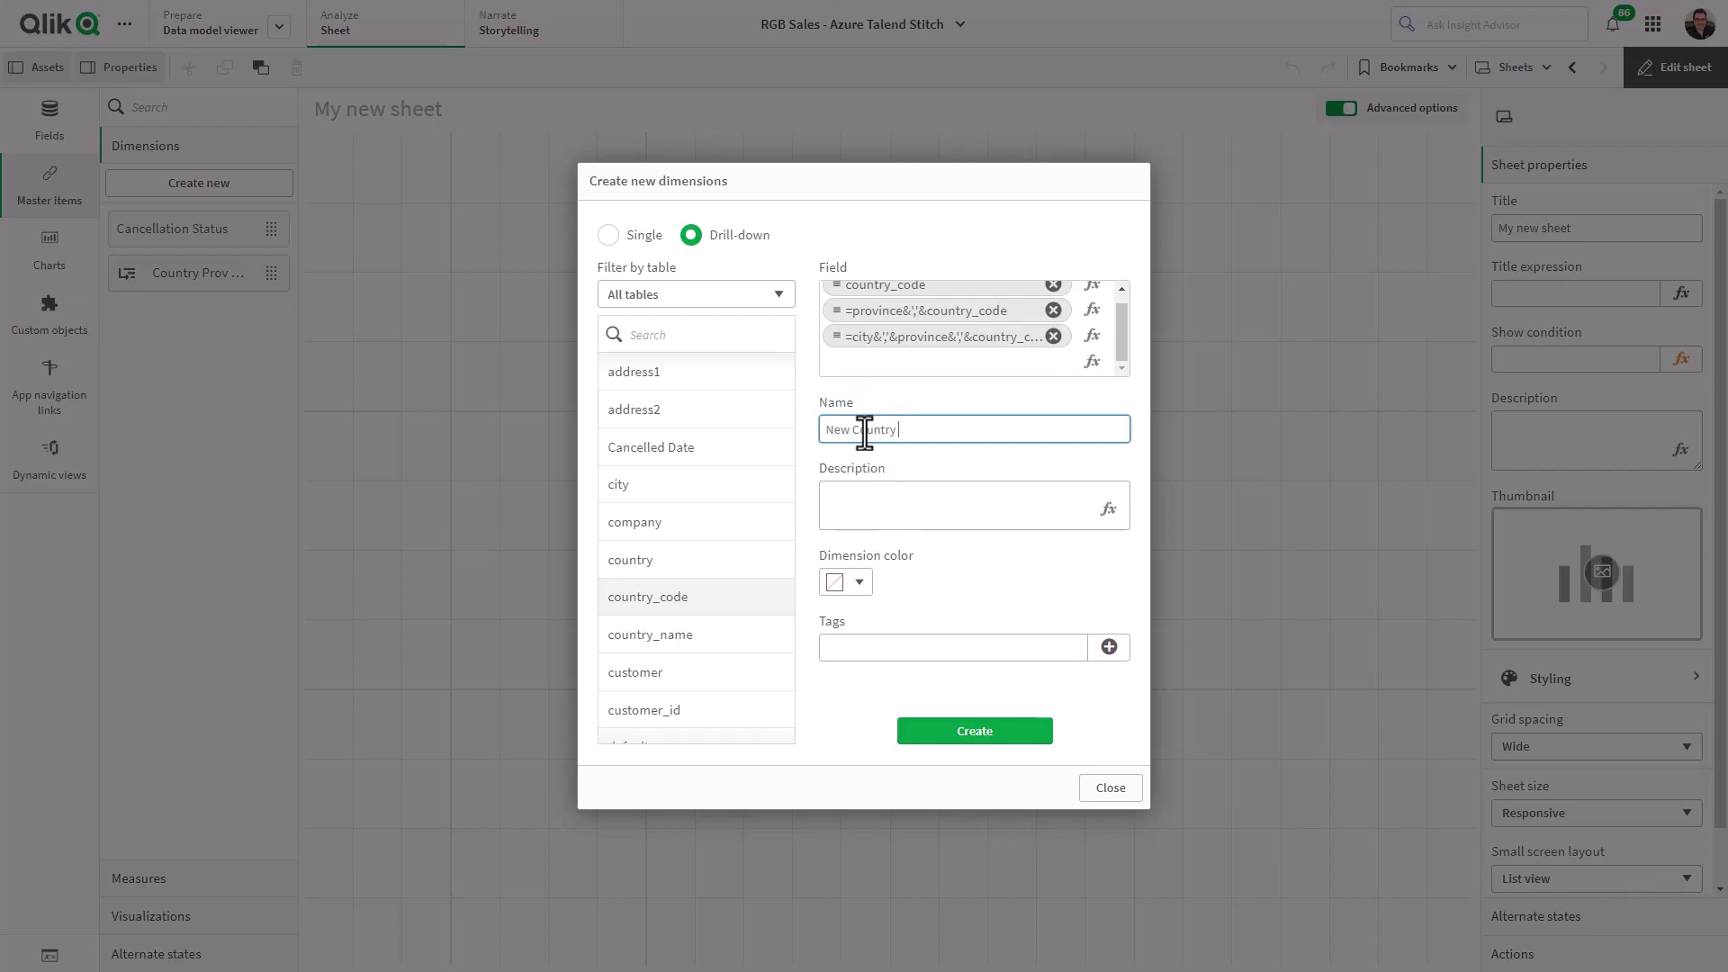
{"action": "left_click", "coordinate": [1004, 740]}
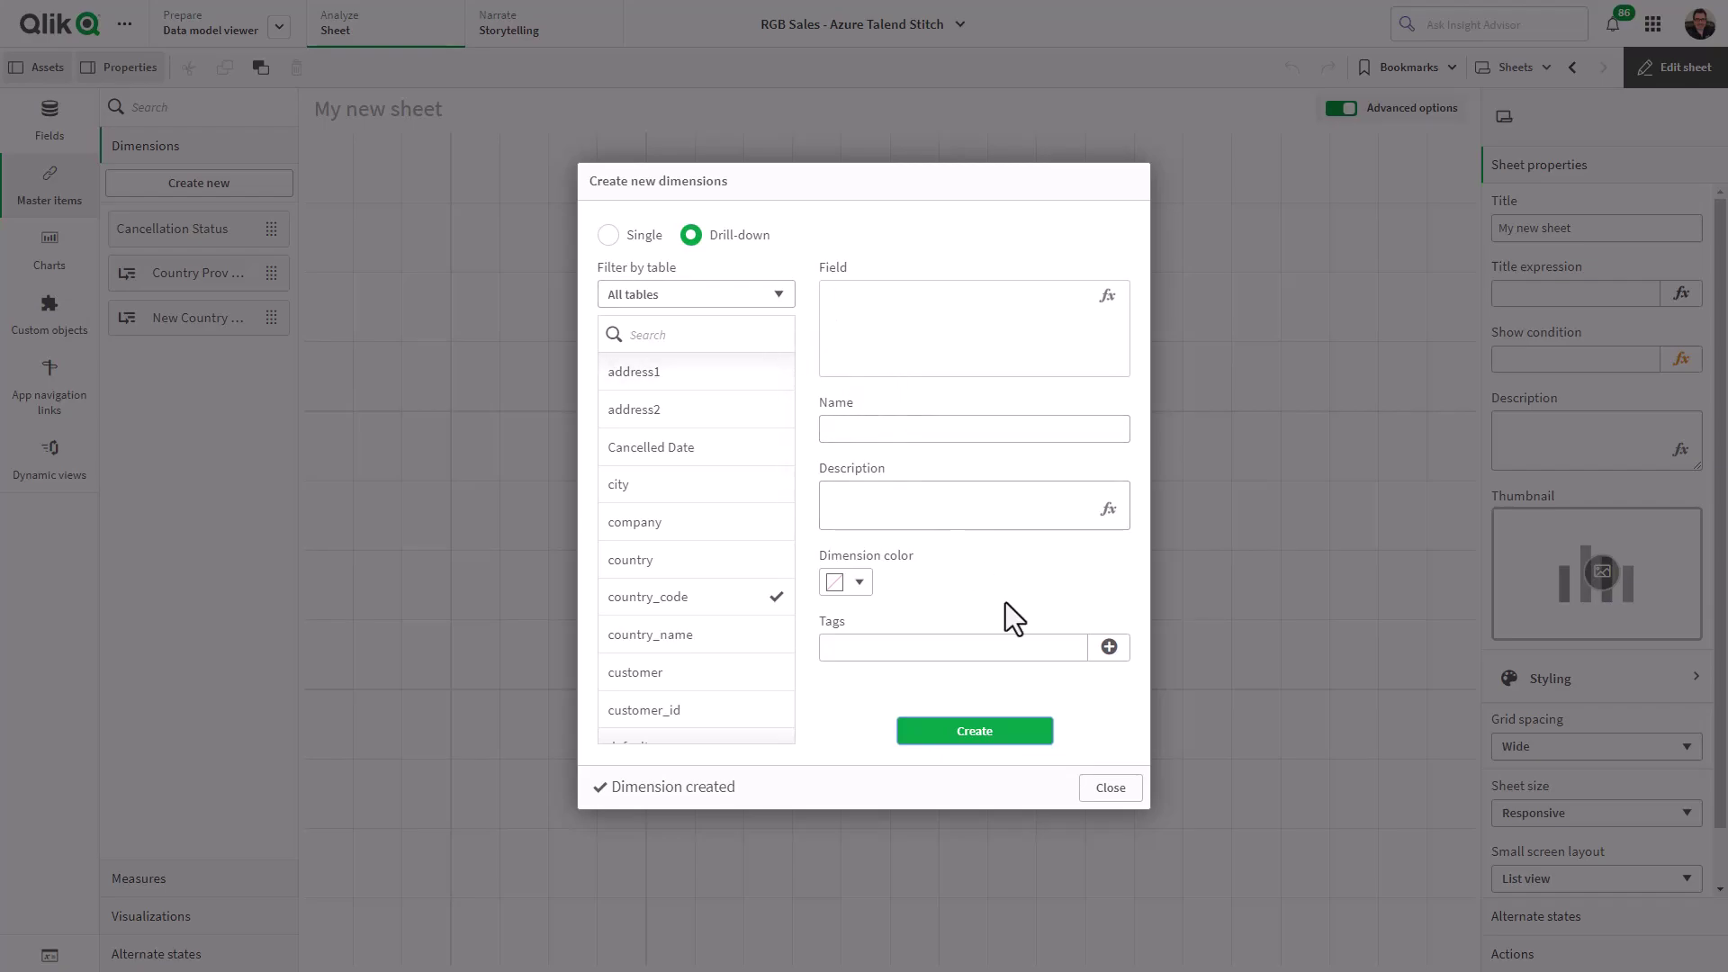
{"action": "left_click", "coordinate": [1110, 788]}
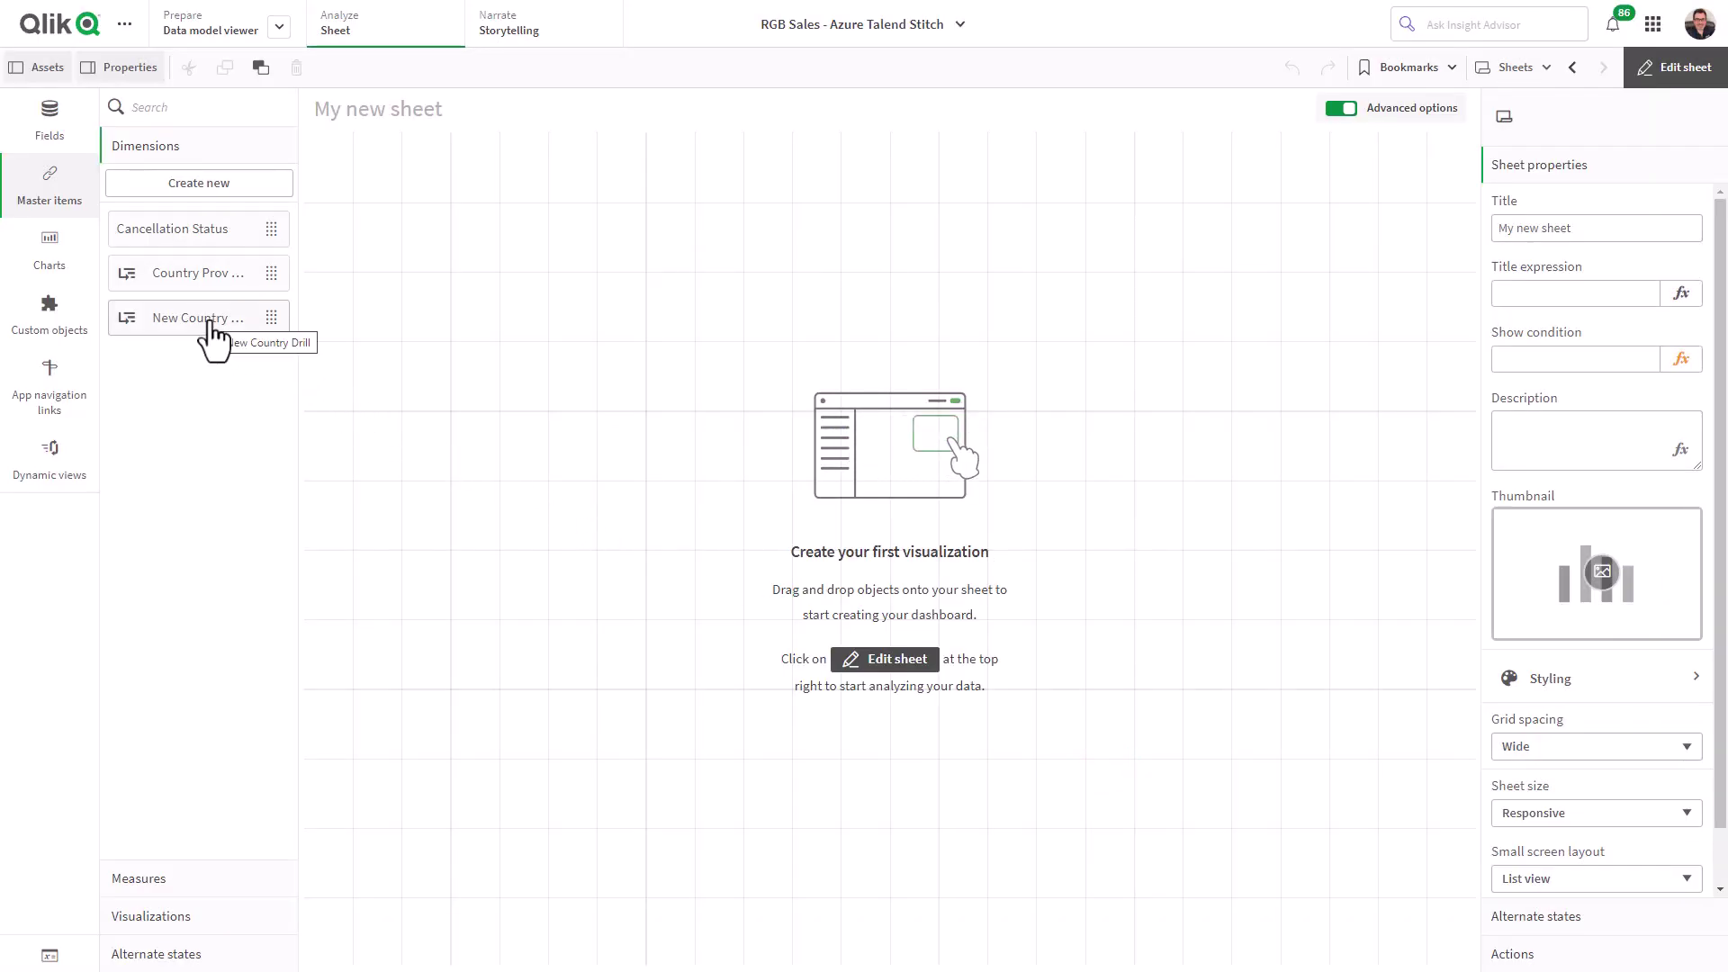
Add a bar chart to the sheet with Count(order_number) as its measure and New Country Drill as its dimension
{"action": "left_click", "coordinate": [72, 272]}
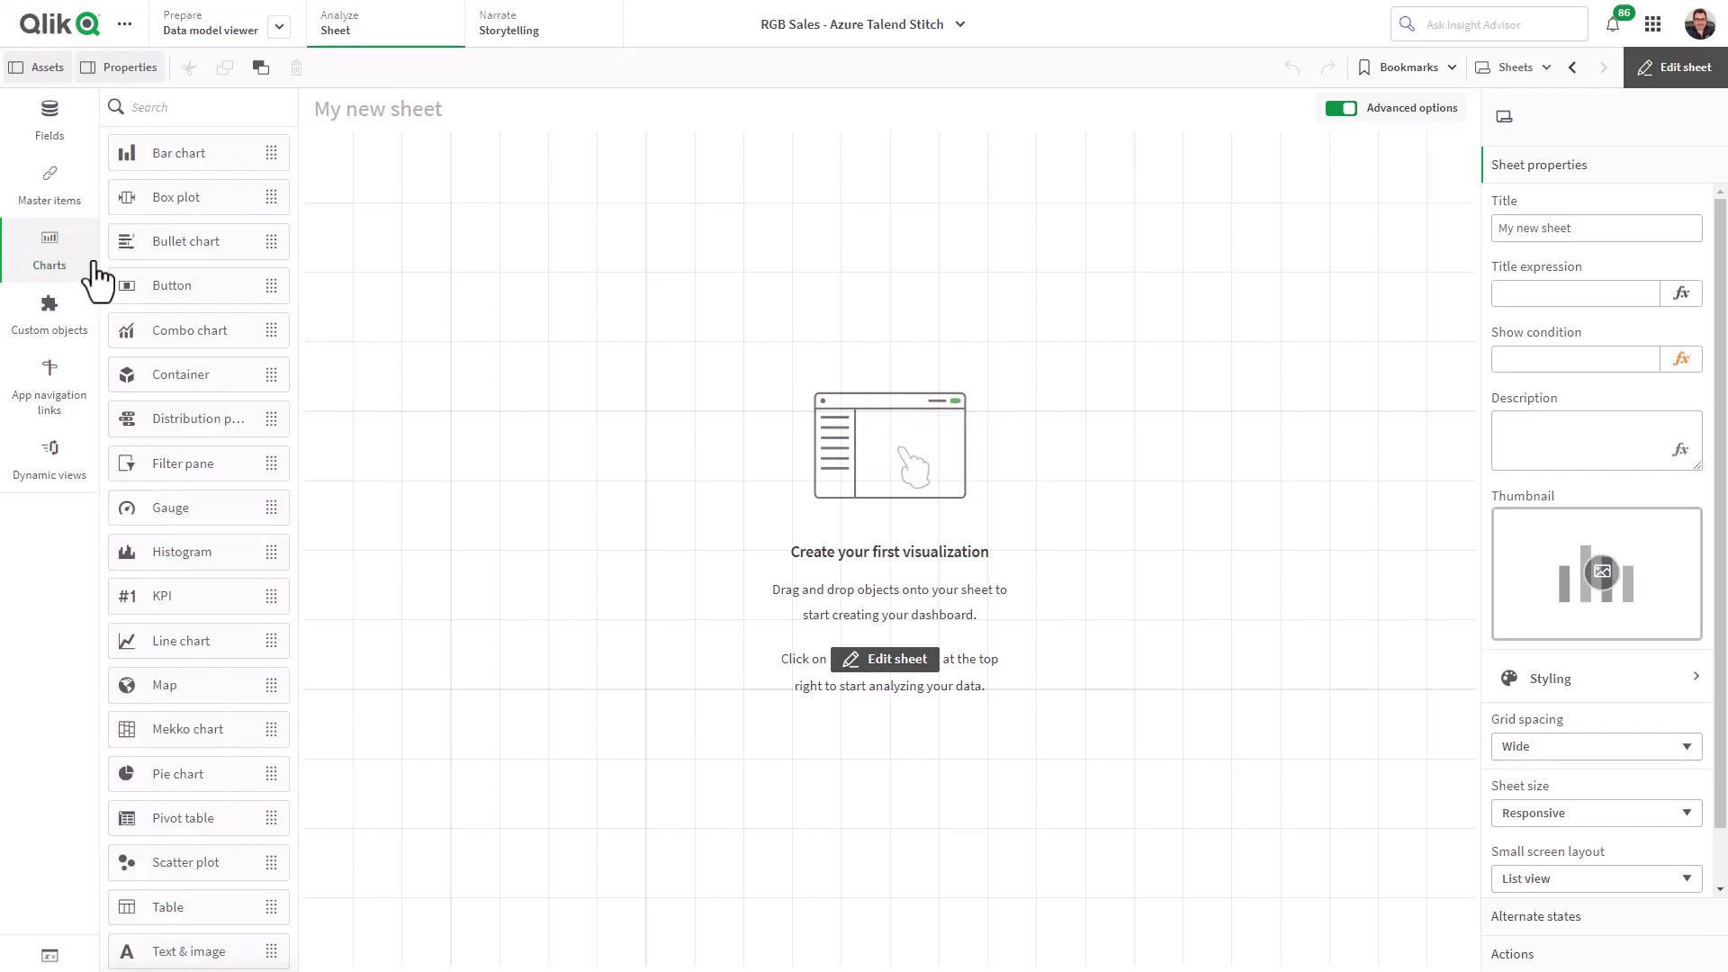
{"action": "left_click_drag", "start_coordinate": [176, 160], "coordinate": [495, 337]}
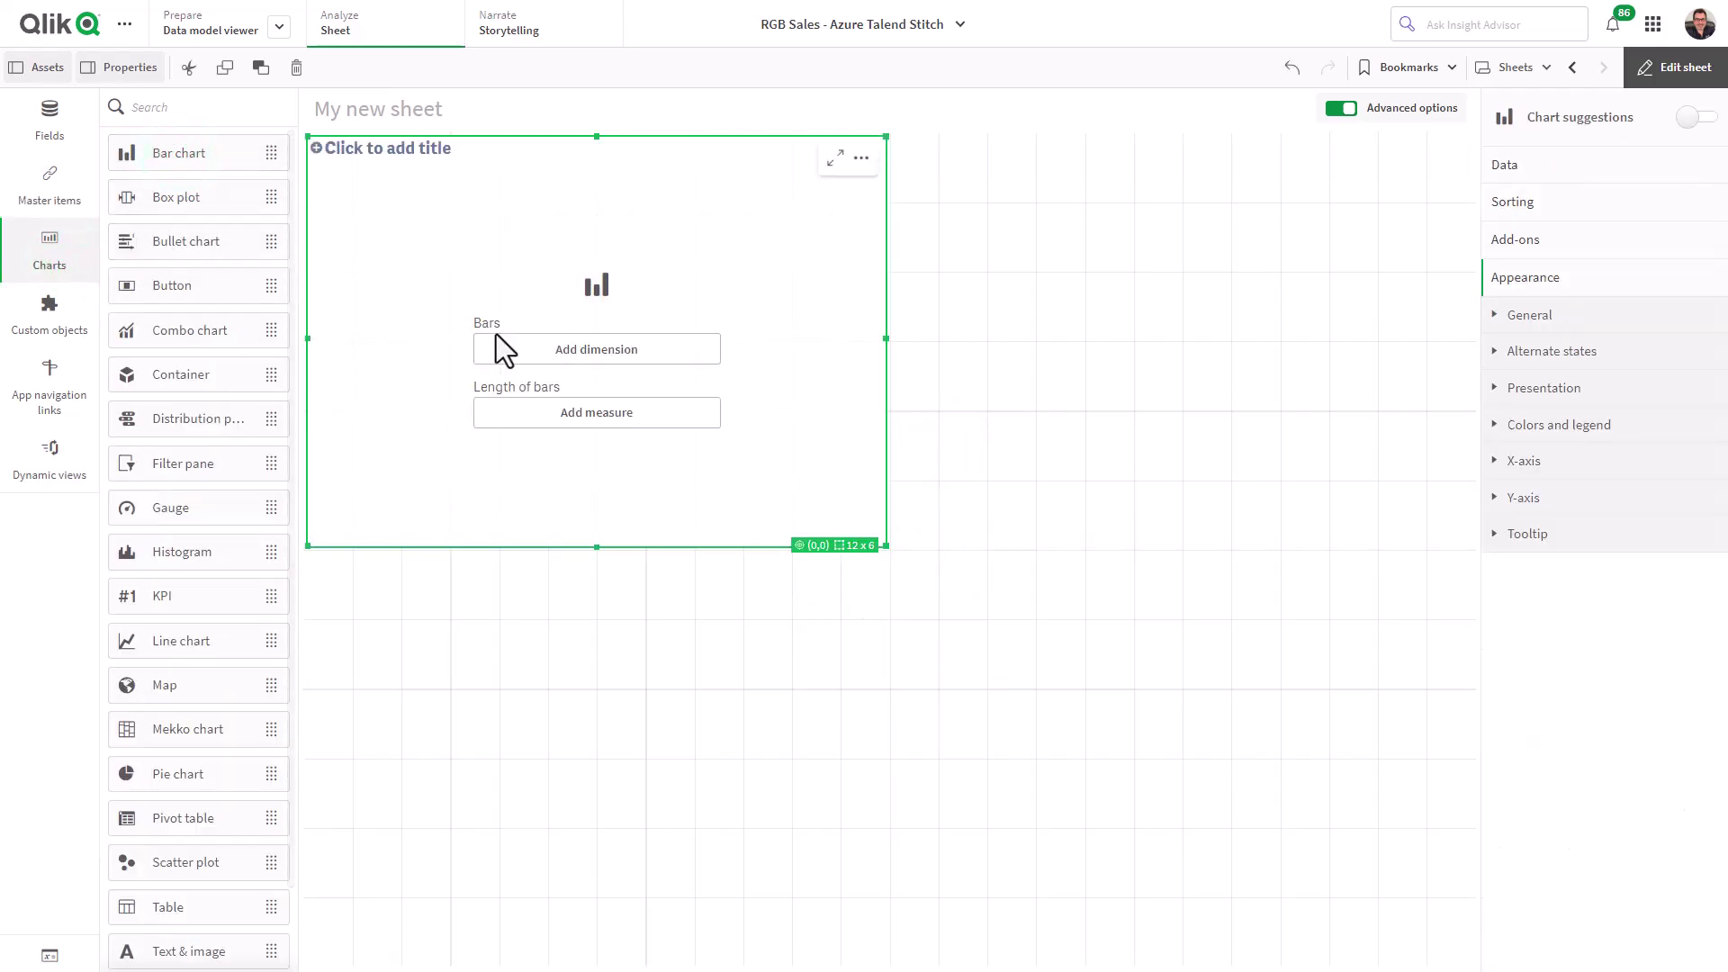
{"action": "left_click", "coordinate": [594, 414]}
{"action": "type", "text": "or"}
{"action": "left_click", "coordinate": [788, 417]}
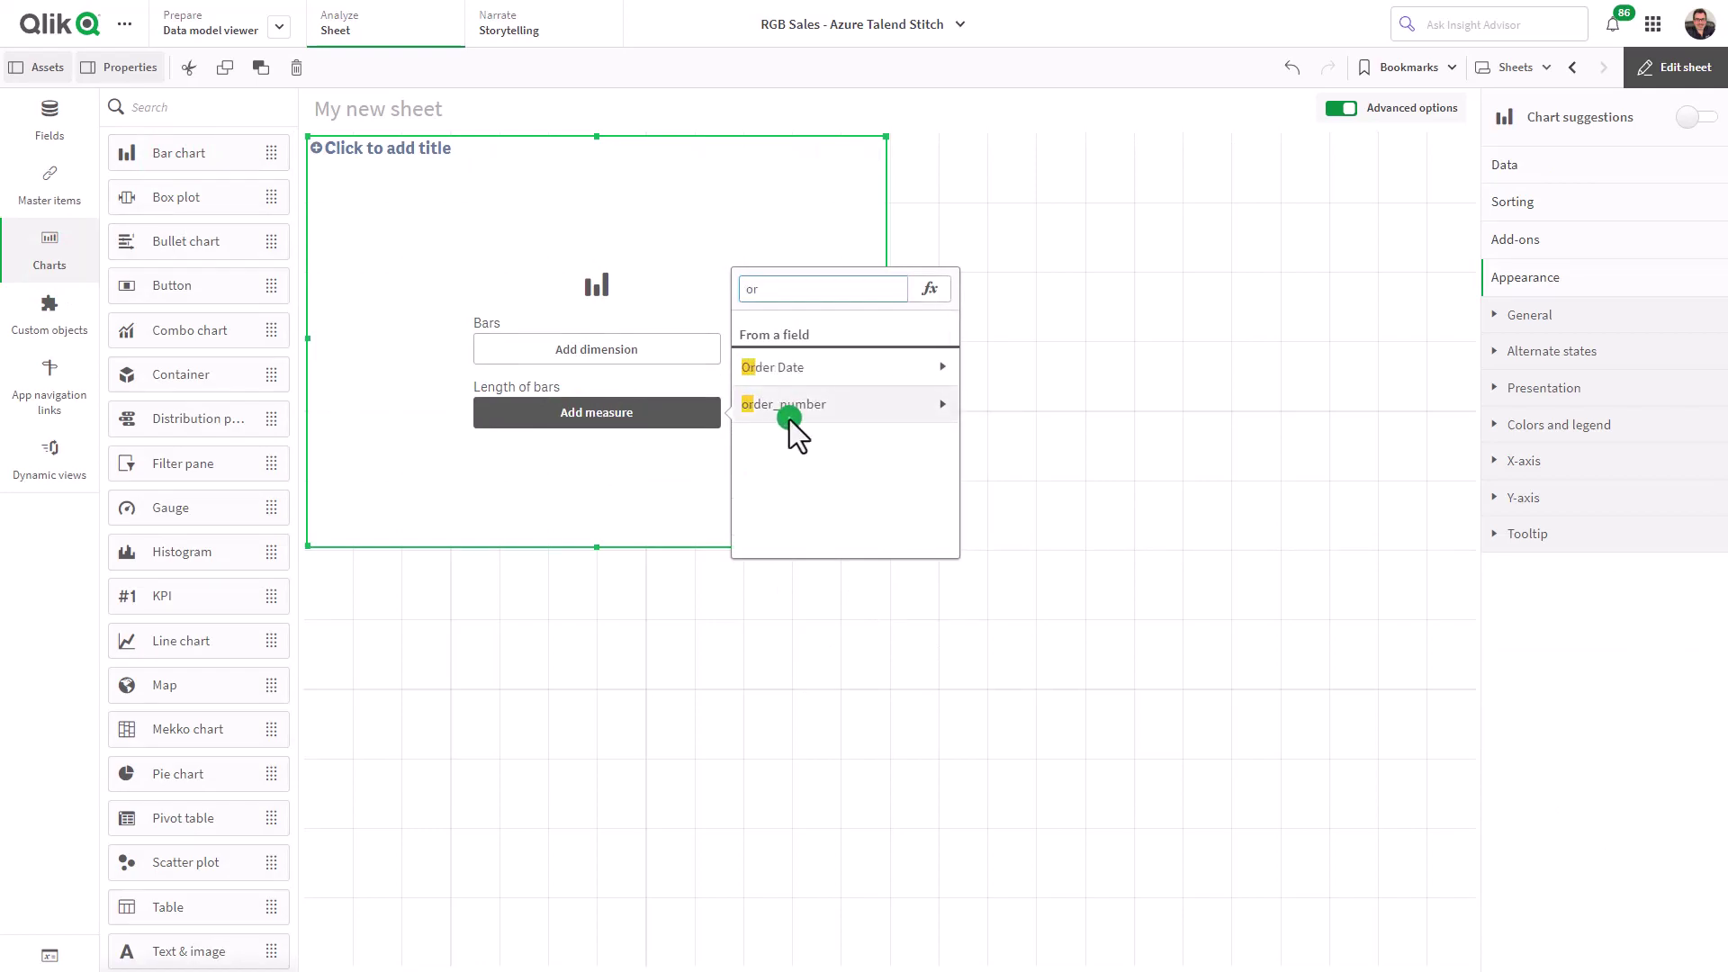
{"action": "left_click", "coordinate": [791, 403]}
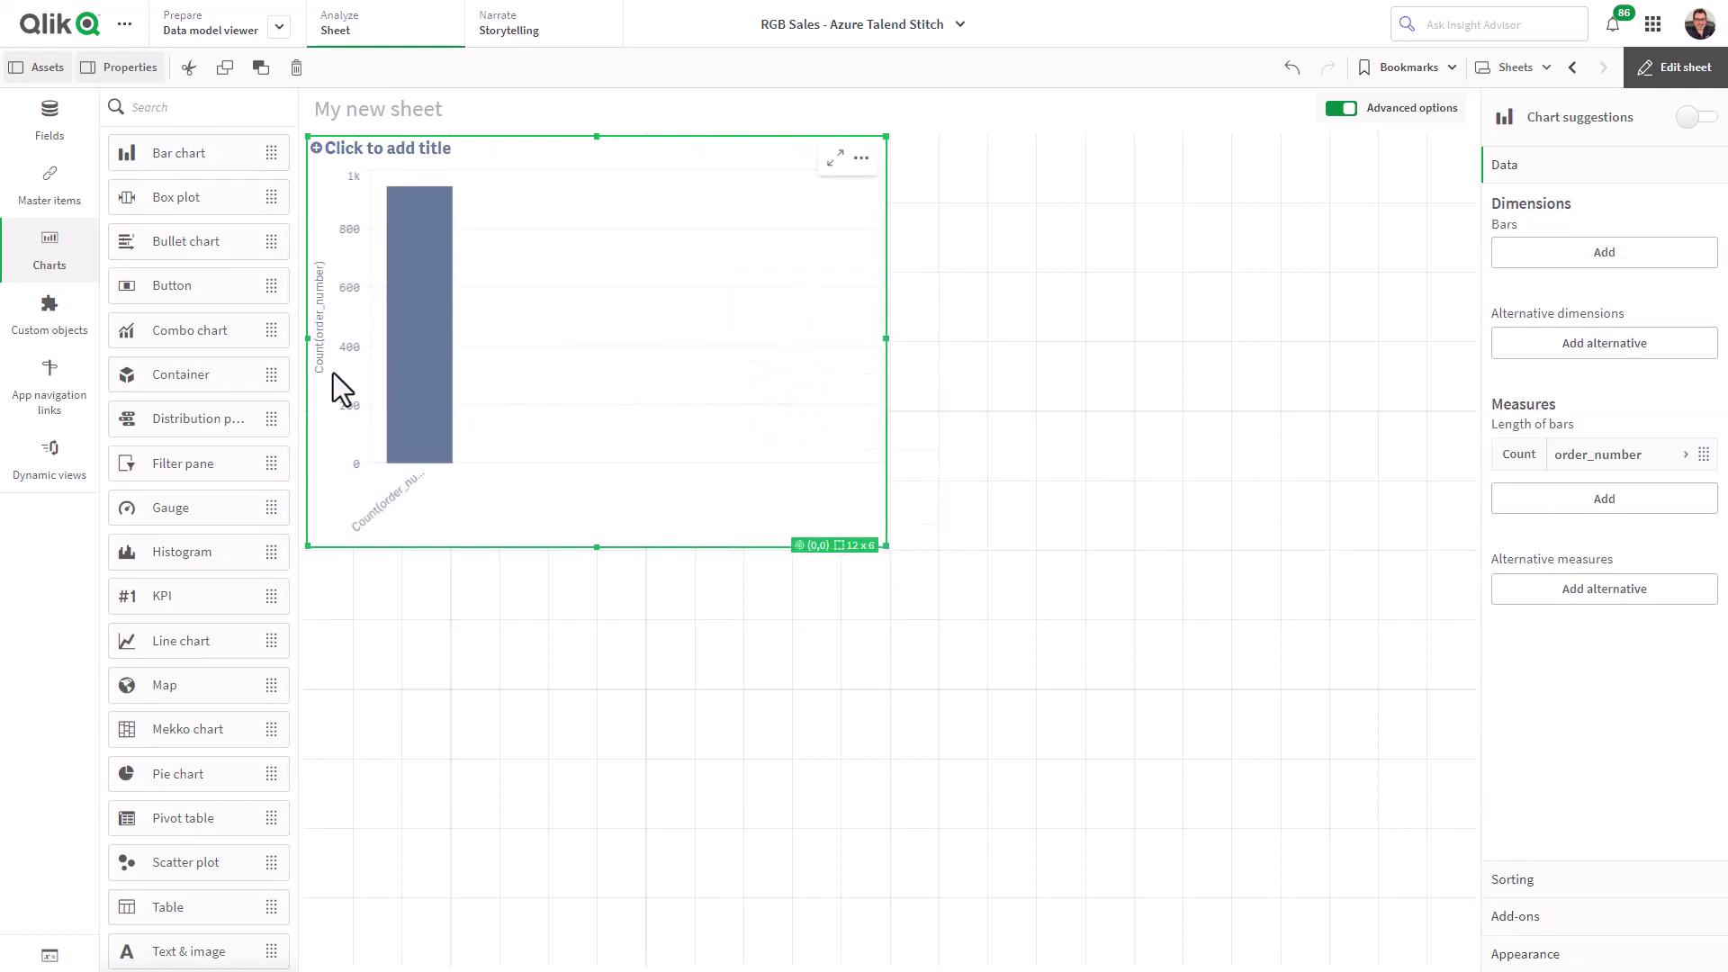
{"action": "left_click", "coordinate": [62, 189]}
{"action": "left_click_drag", "start_coordinate": [216, 316], "coordinate": [576, 371]}
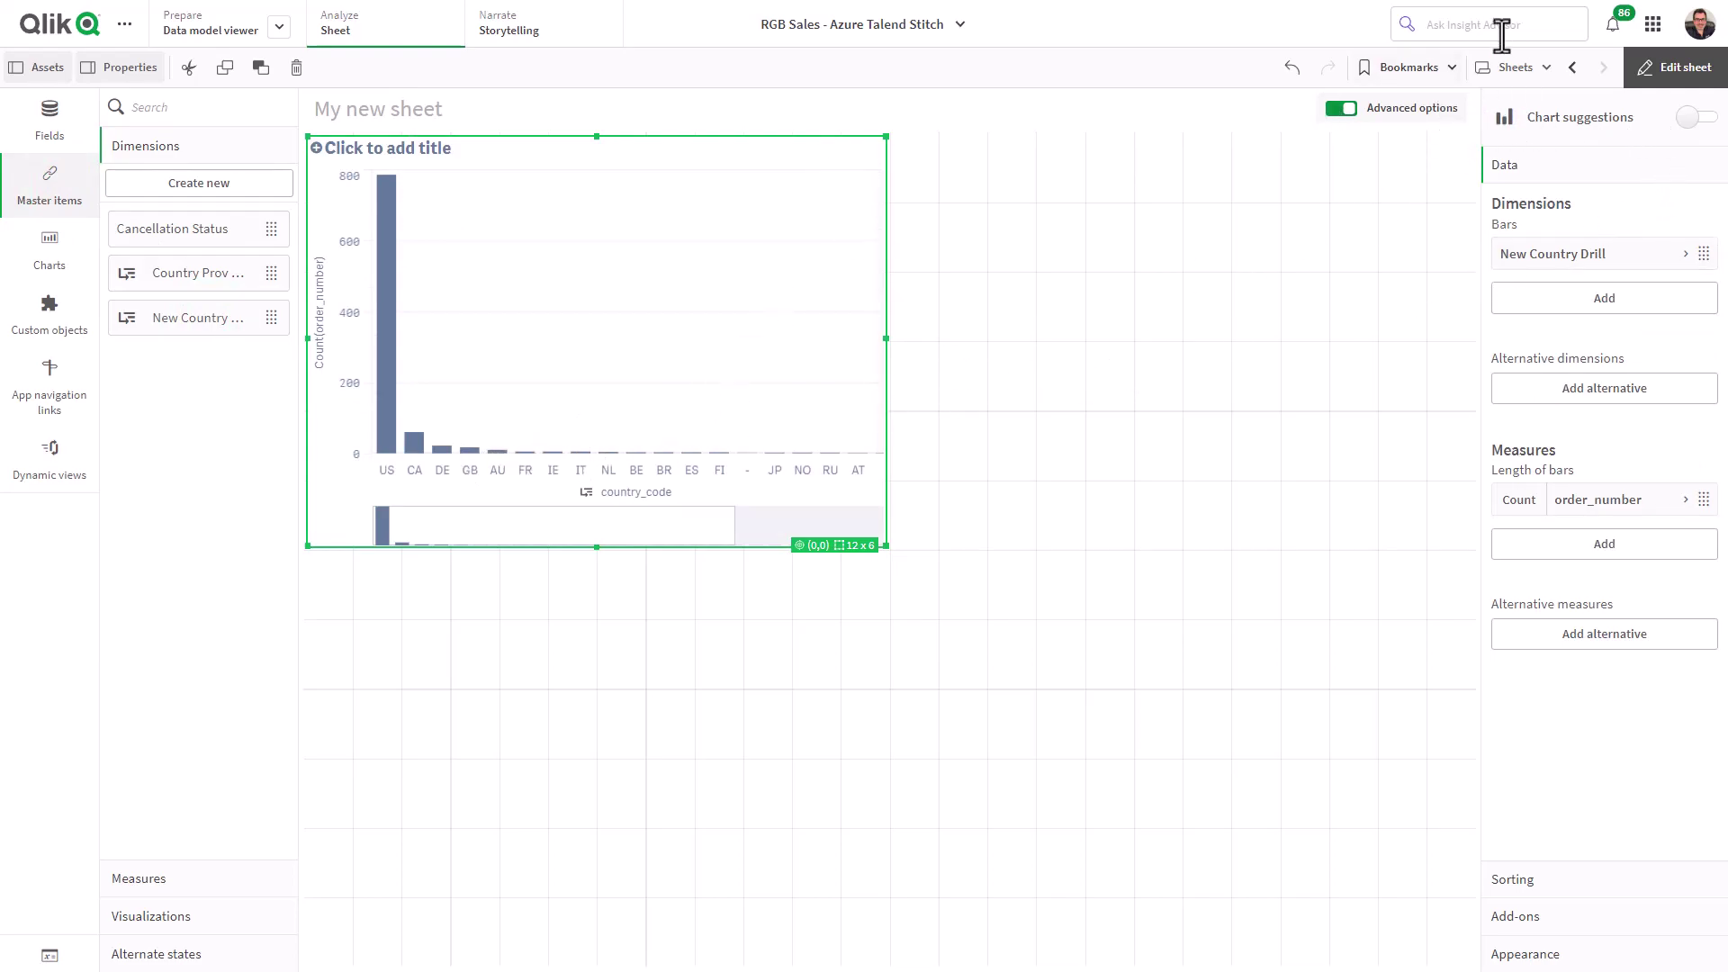
Leave editing and test the drill-down in the bar chart by selecting US and California,US, then clear the selections
{"action": "left_click", "coordinate": [1653, 77]}
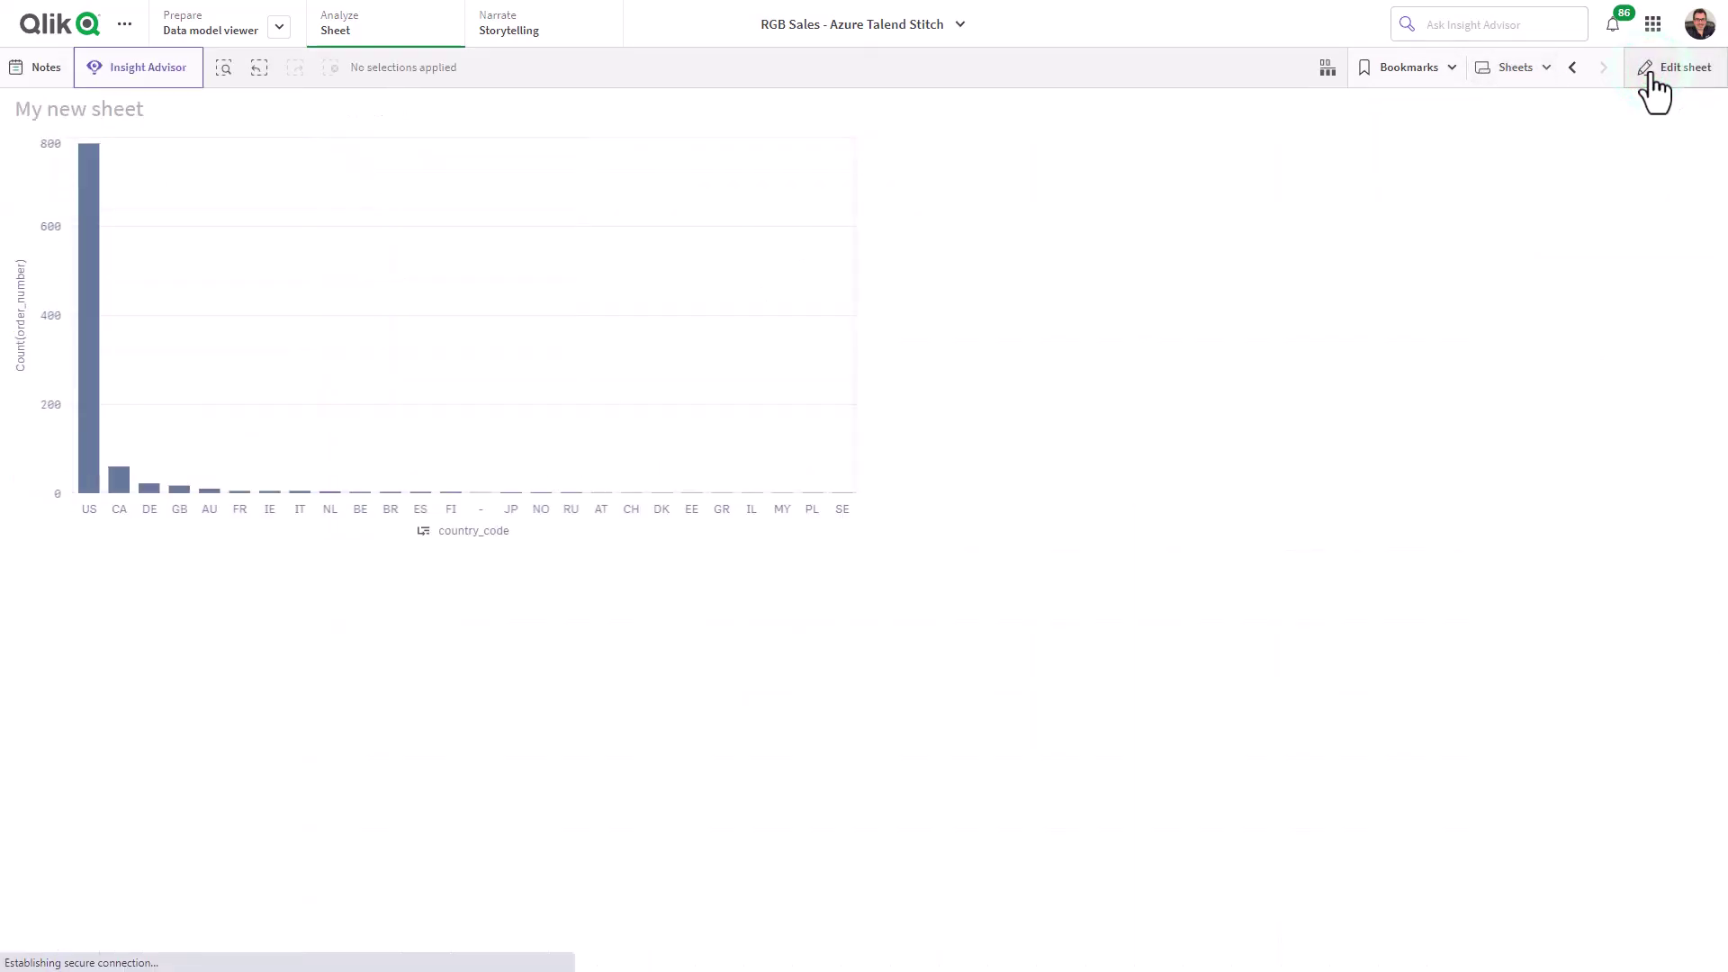
{"action": "left_click", "coordinate": [88, 467]}
{"action": "left_click", "coordinate": [829, 123]}
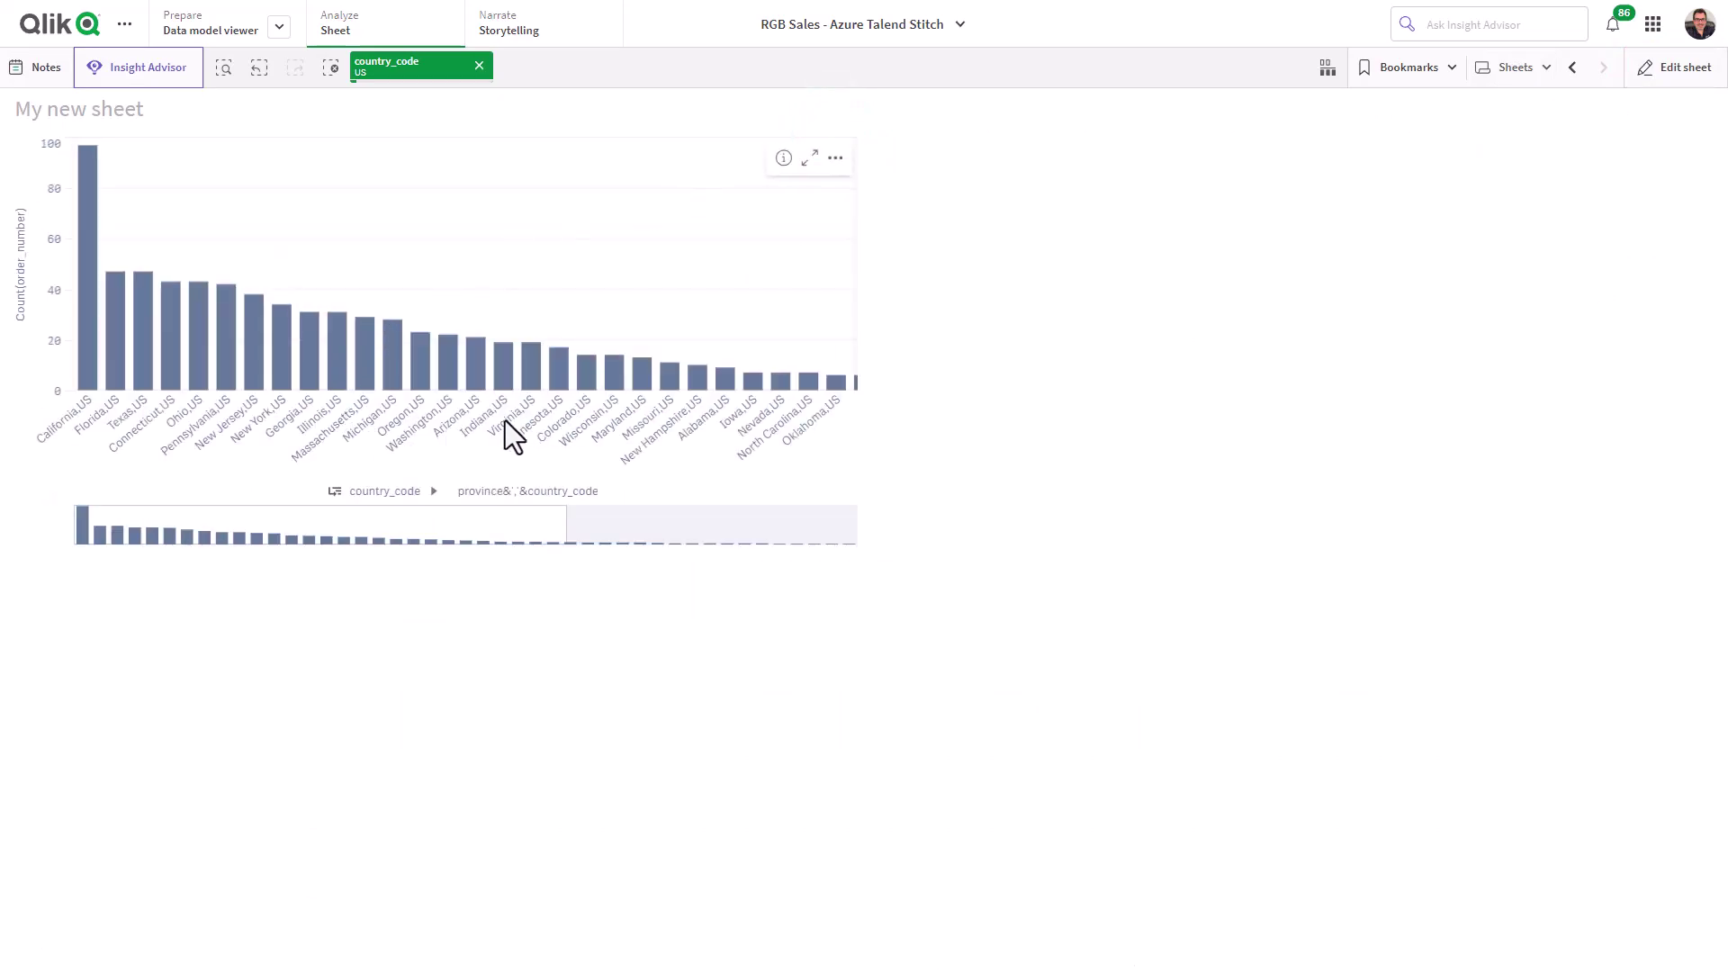
{"action": "left_click", "coordinate": [90, 365]}
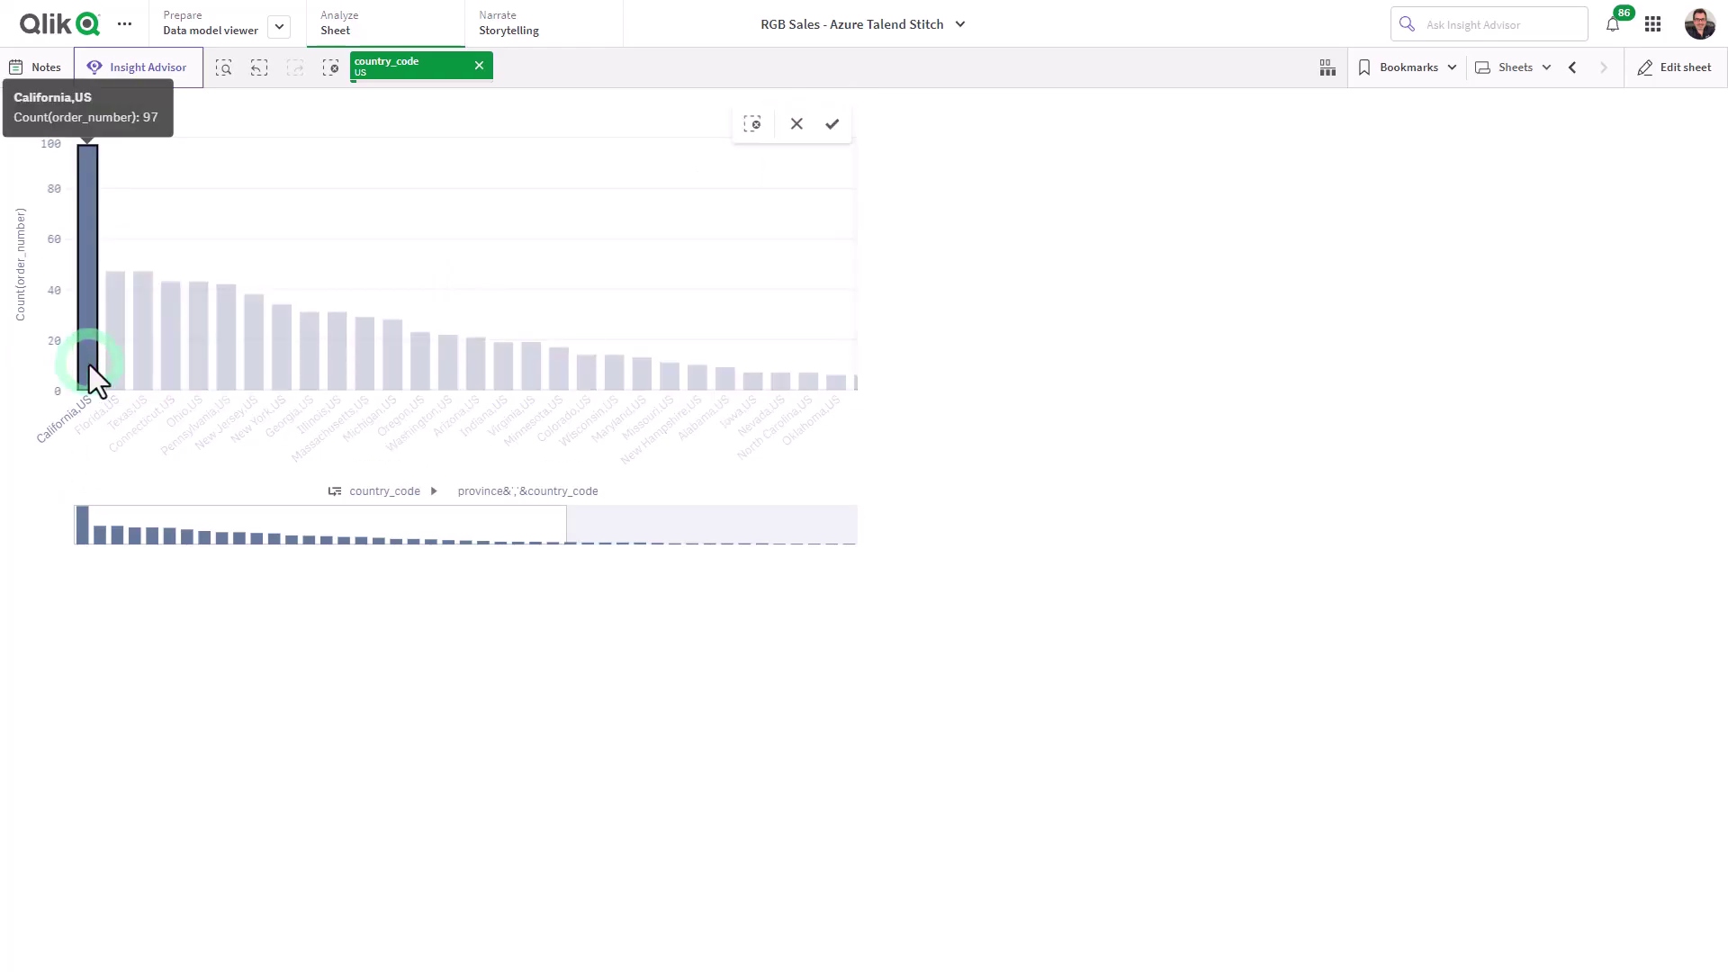
{"action": "left_click", "coordinate": [832, 125]}
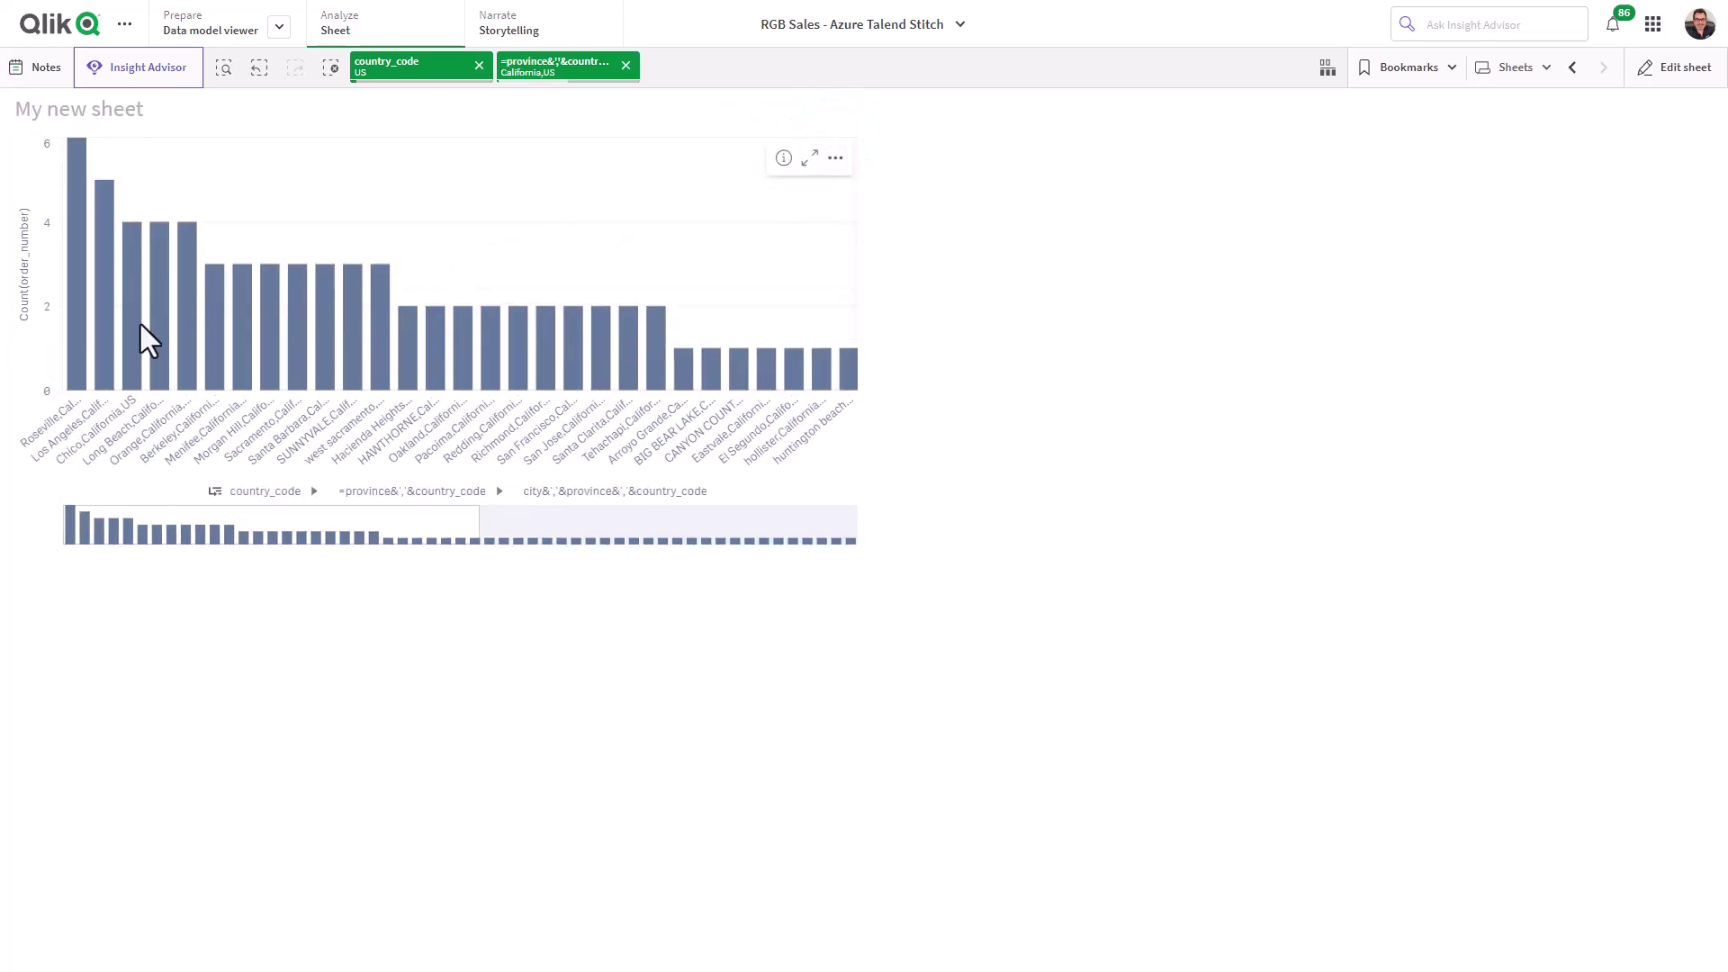
{"action": "left_click", "coordinate": [478, 65]}
{"action": "left_click", "coordinate": [479, 65]}
Reopen the sheet for editing and delete the bar chart
{"action": "left_click", "coordinate": [1679, 70]}
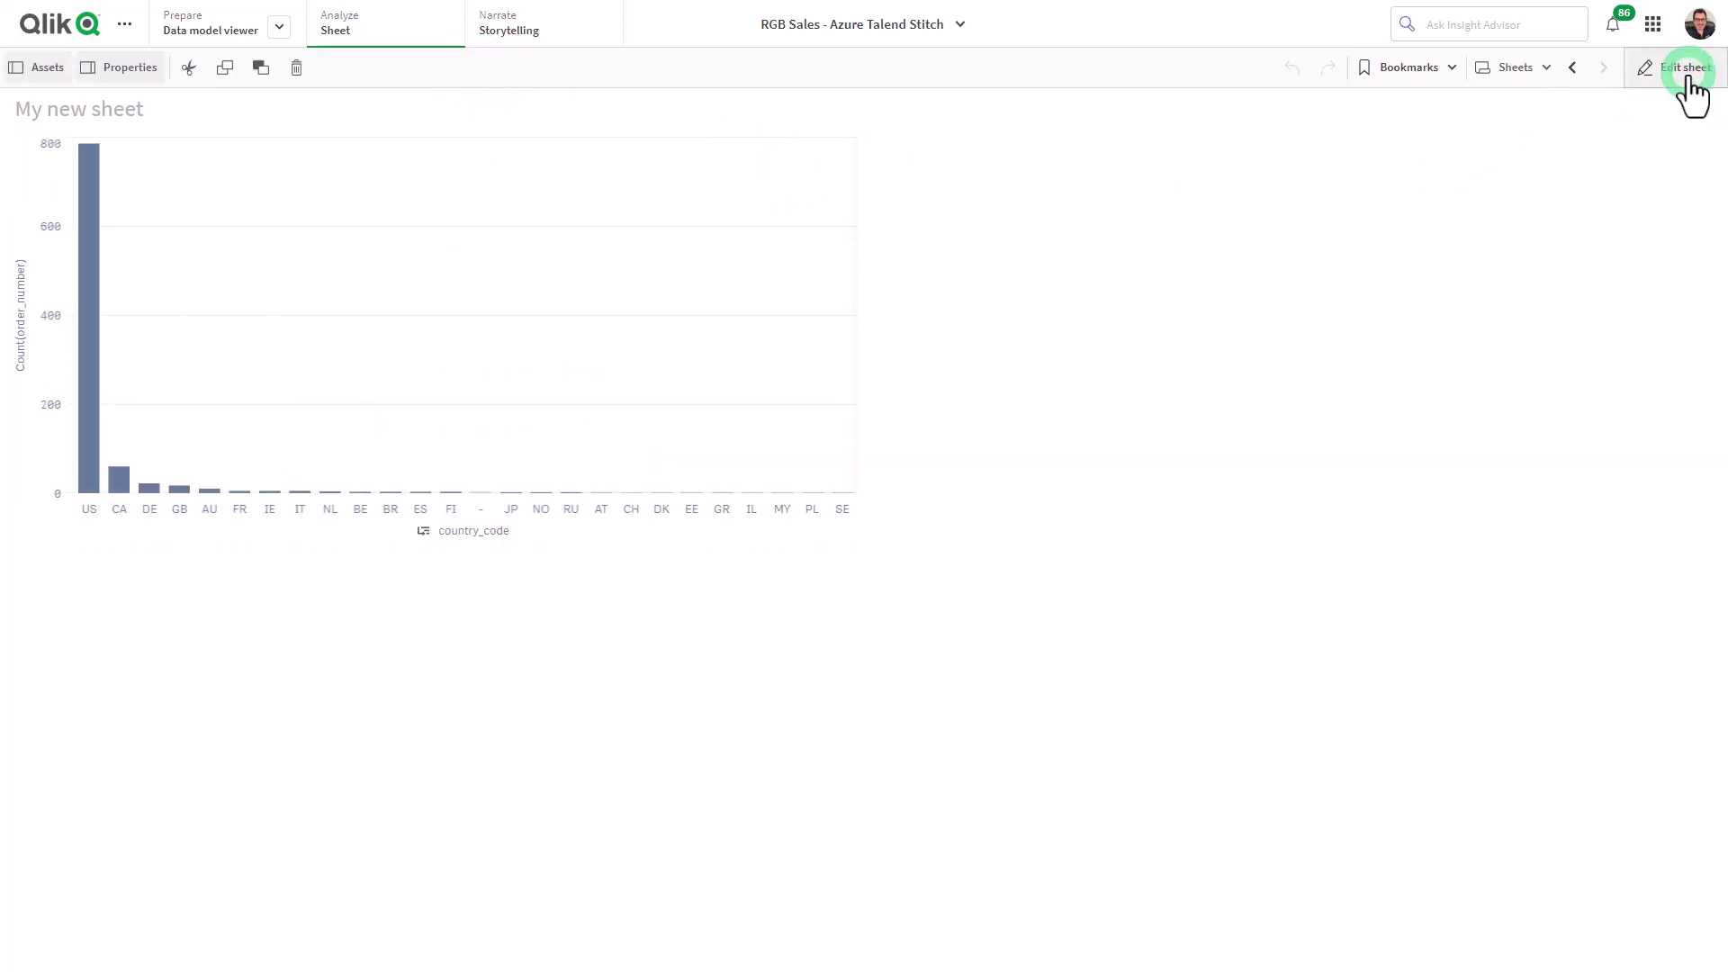
{"action": "left_click", "coordinate": [600, 414]}
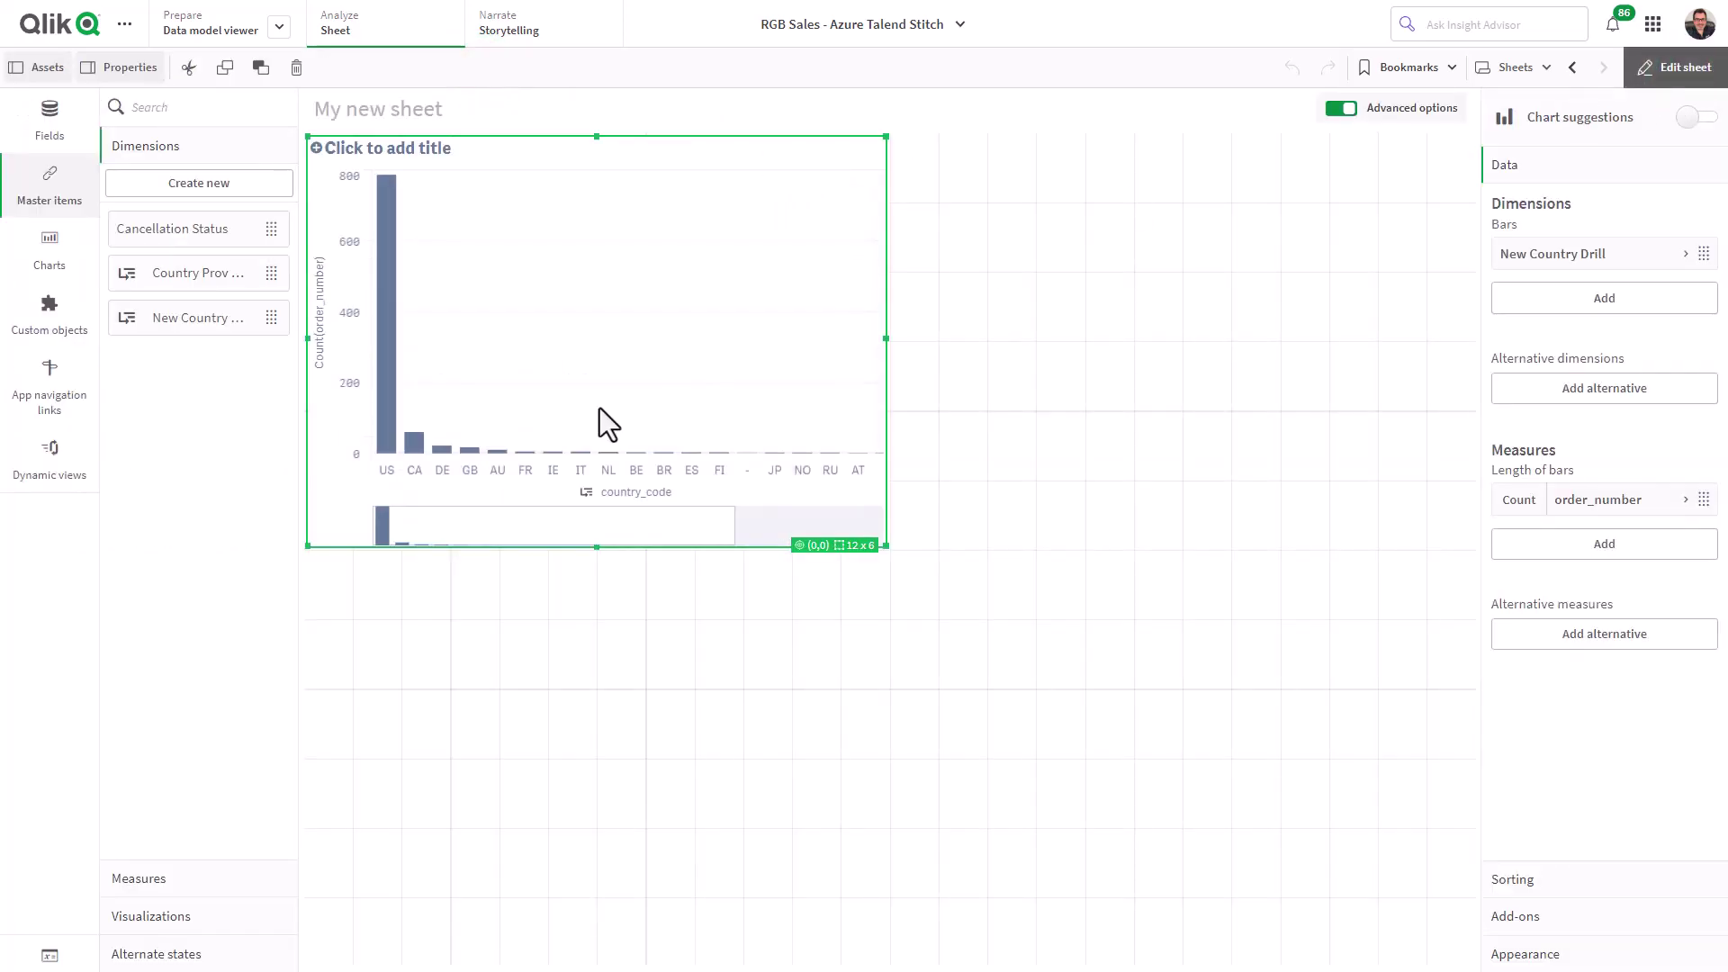
{"action": "right_click", "coordinate": [468, 390]}
{"action": "left_click", "coordinate": [553, 491]}
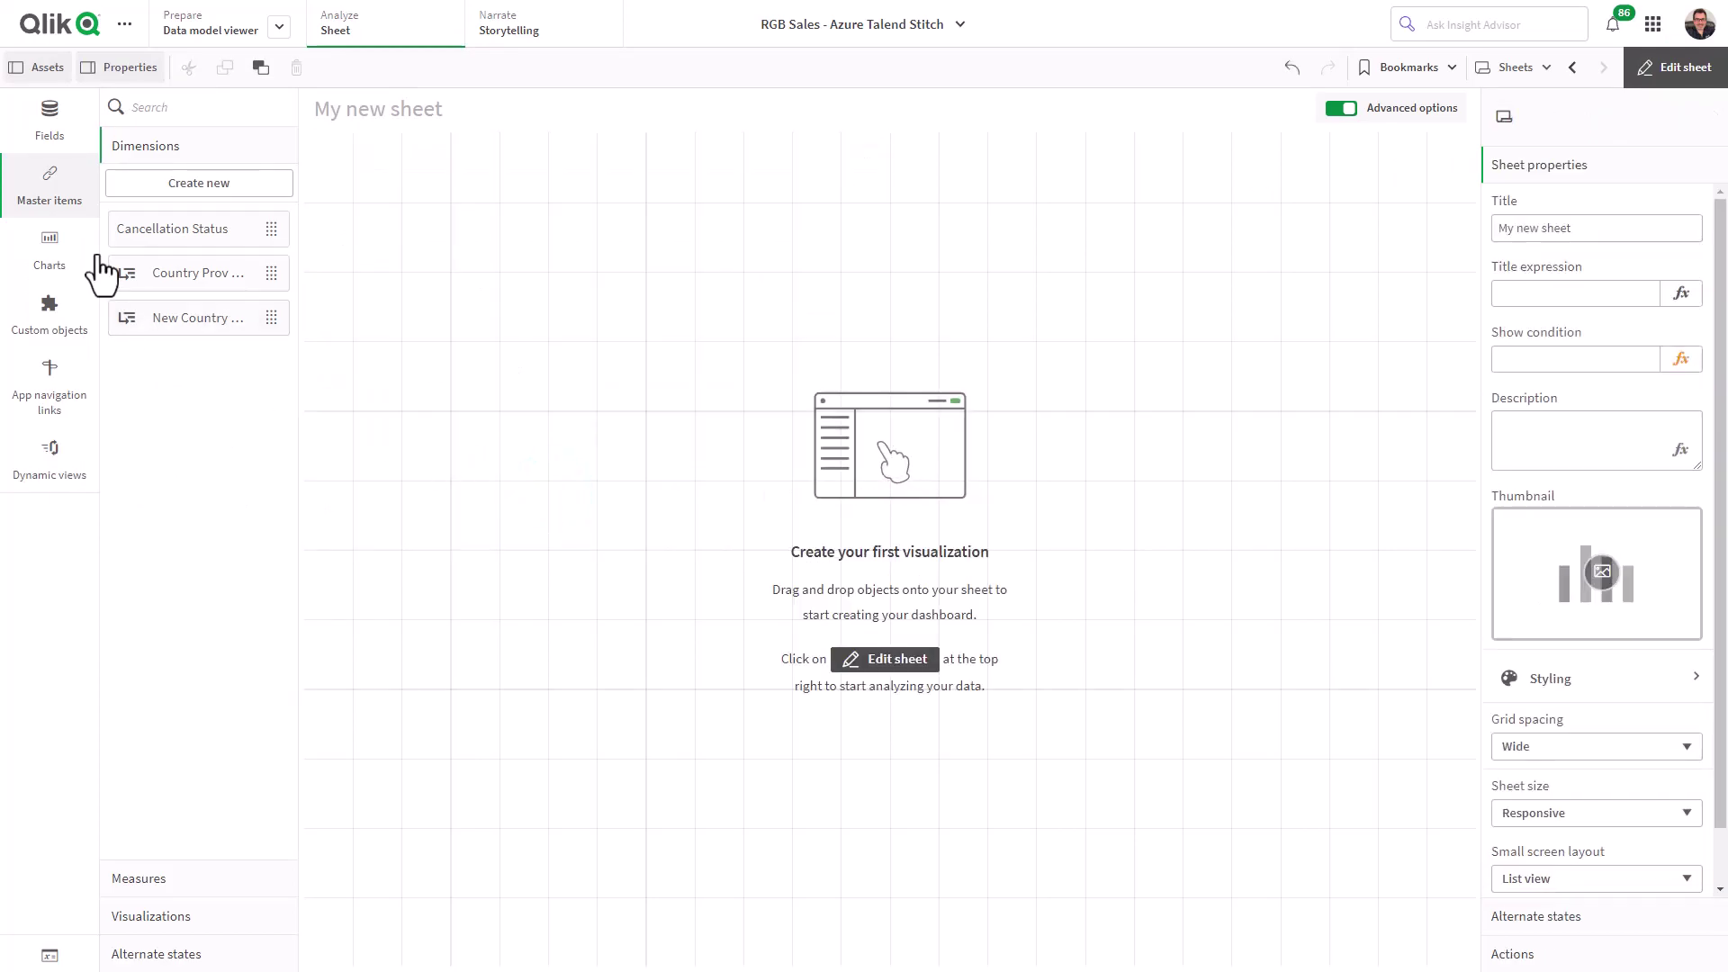
Place a map on the empty sheet, about 22 x 11 grid cells in size
{"action": "left_click", "coordinate": [56, 245]}
{"action": "left_click_drag", "start_coordinate": [180, 682], "coordinate": [1348, 803]}
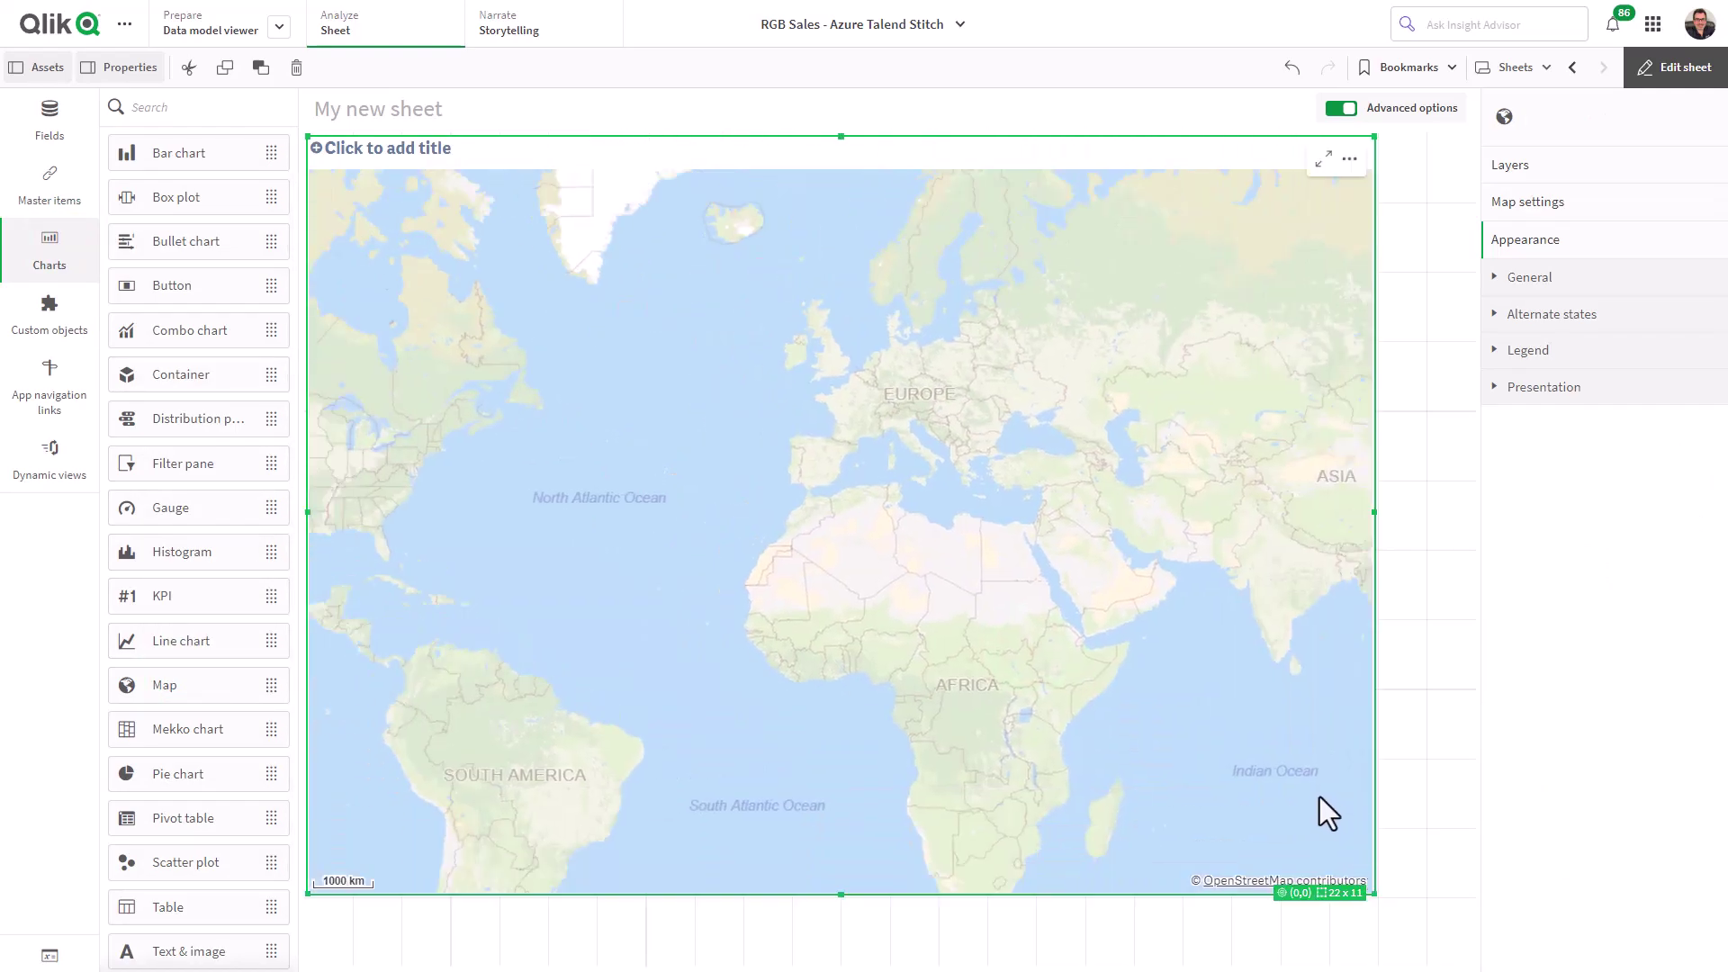
Add an area layer to the map with New Country Drill as its area dimension
{"action": "left_click", "coordinate": [1530, 167]}
{"action": "left_click", "coordinate": [1570, 302]}
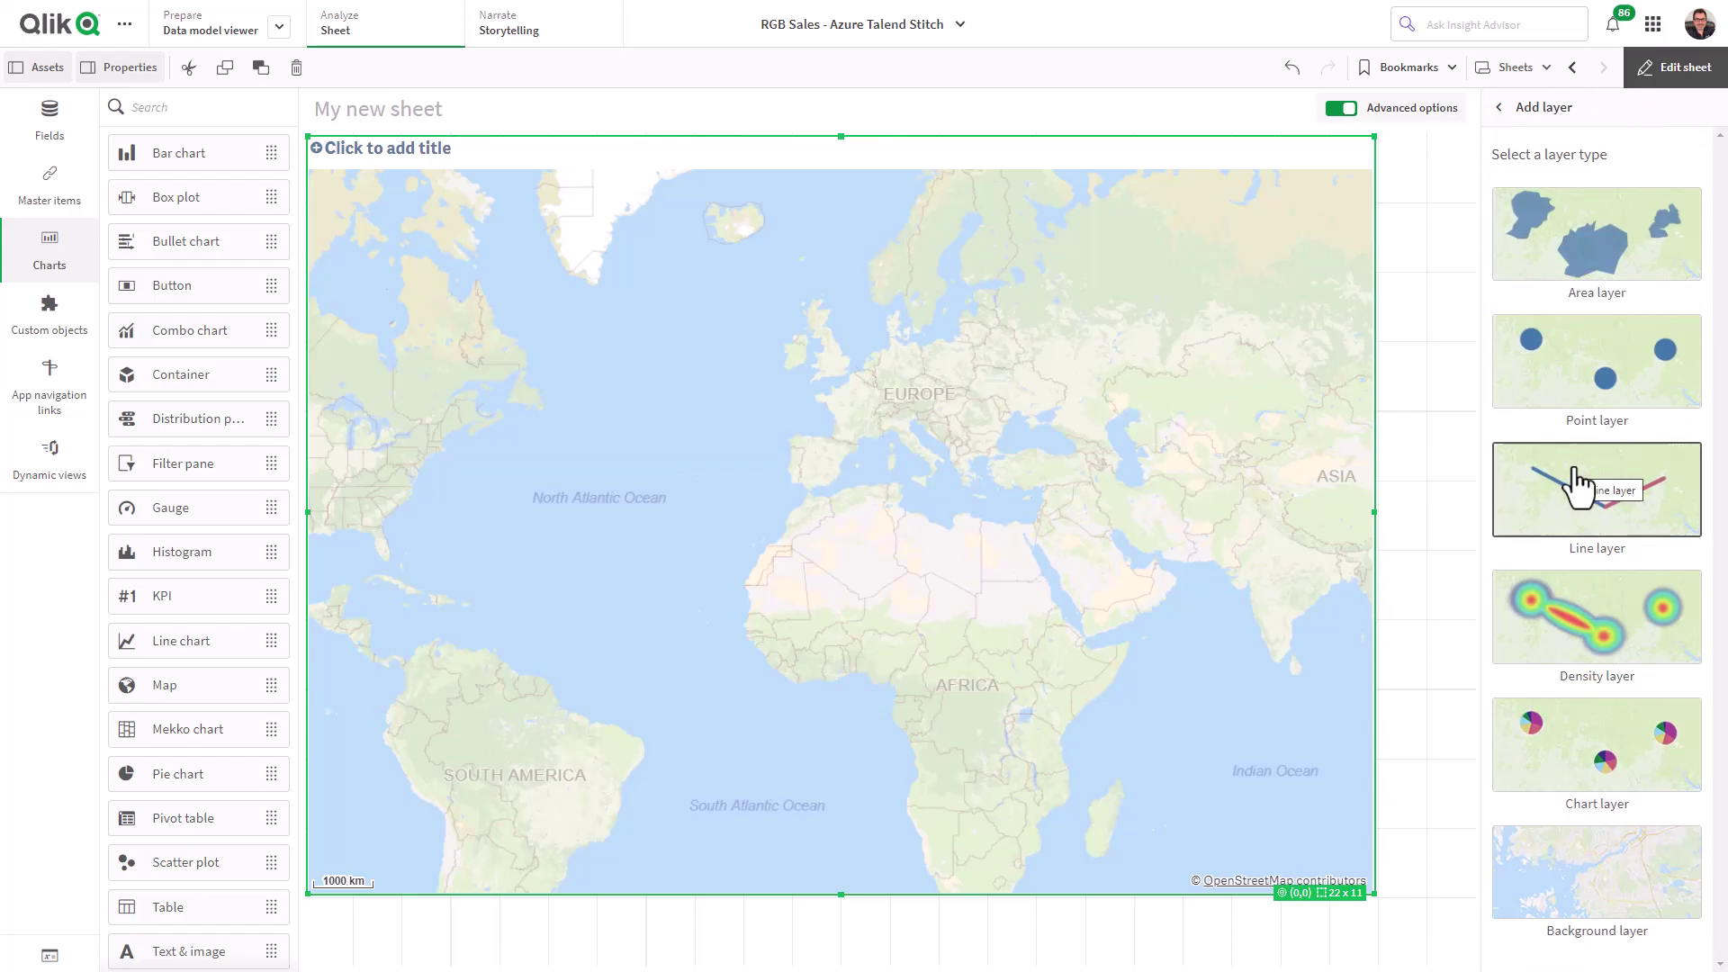
{"action": "left_click", "coordinate": [1598, 275]}
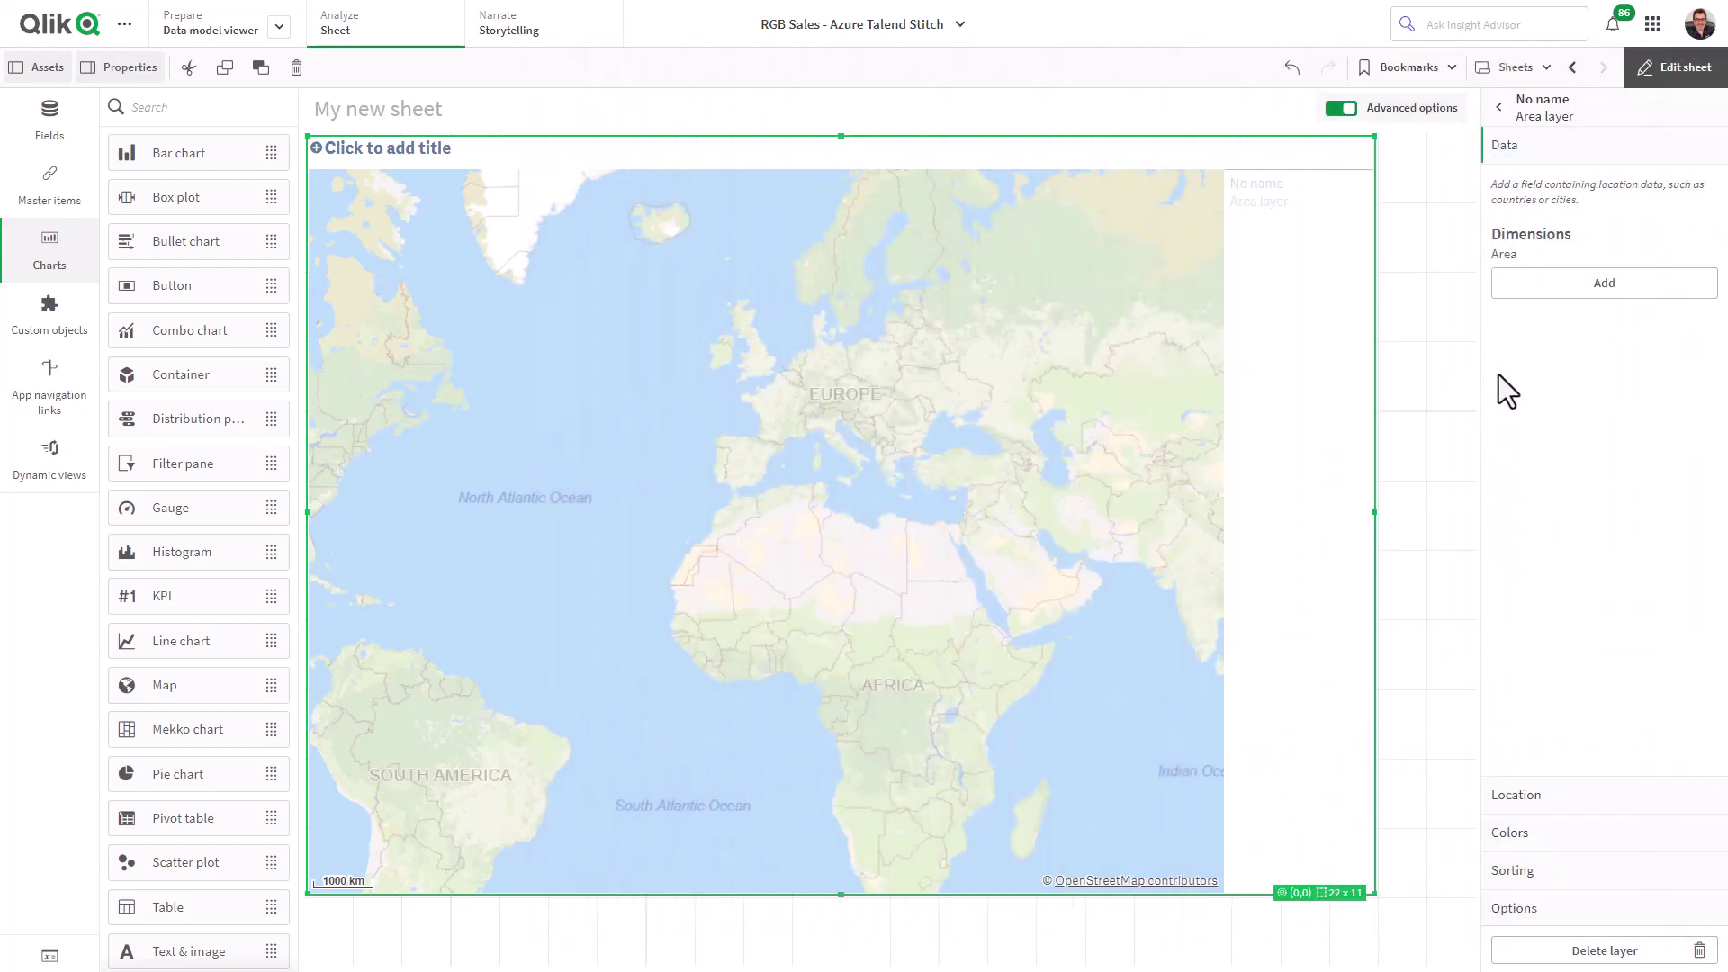
{"action": "left_click", "coordinate": [1575, 283]}
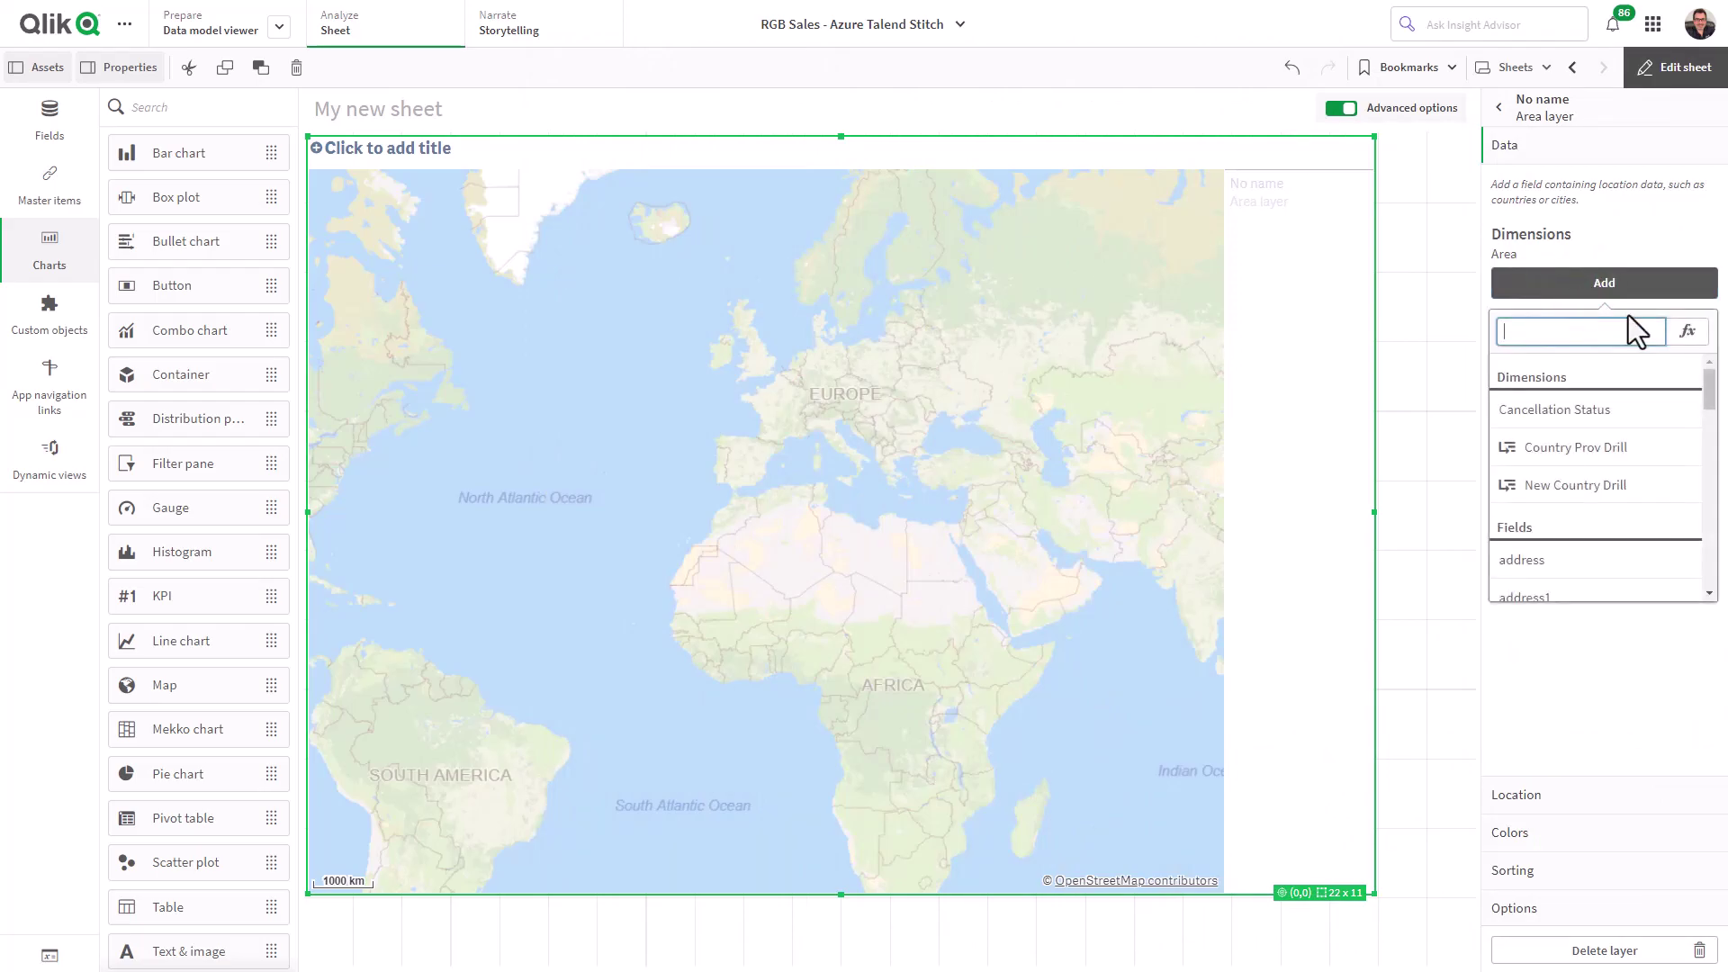
{"action": "left_click", "coordinate": [1611, 486]}
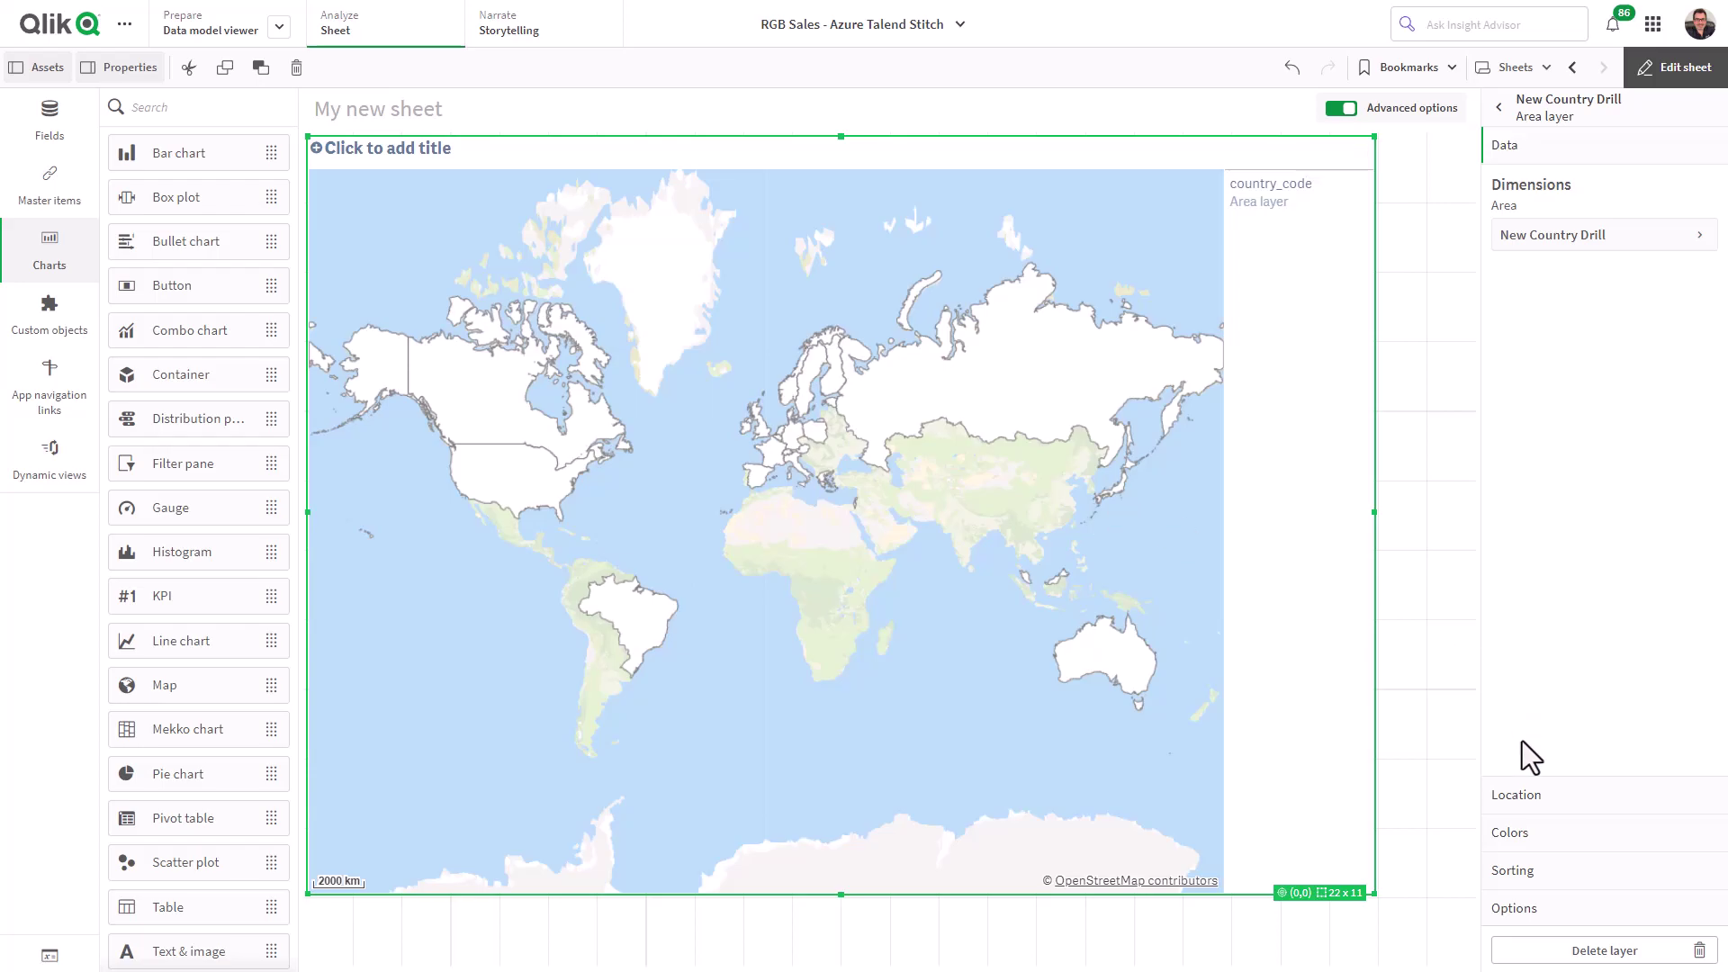
Color the area layer by measure, using Count(order_number)
{"action": "left_click", "coordinate": [1530, 833]}
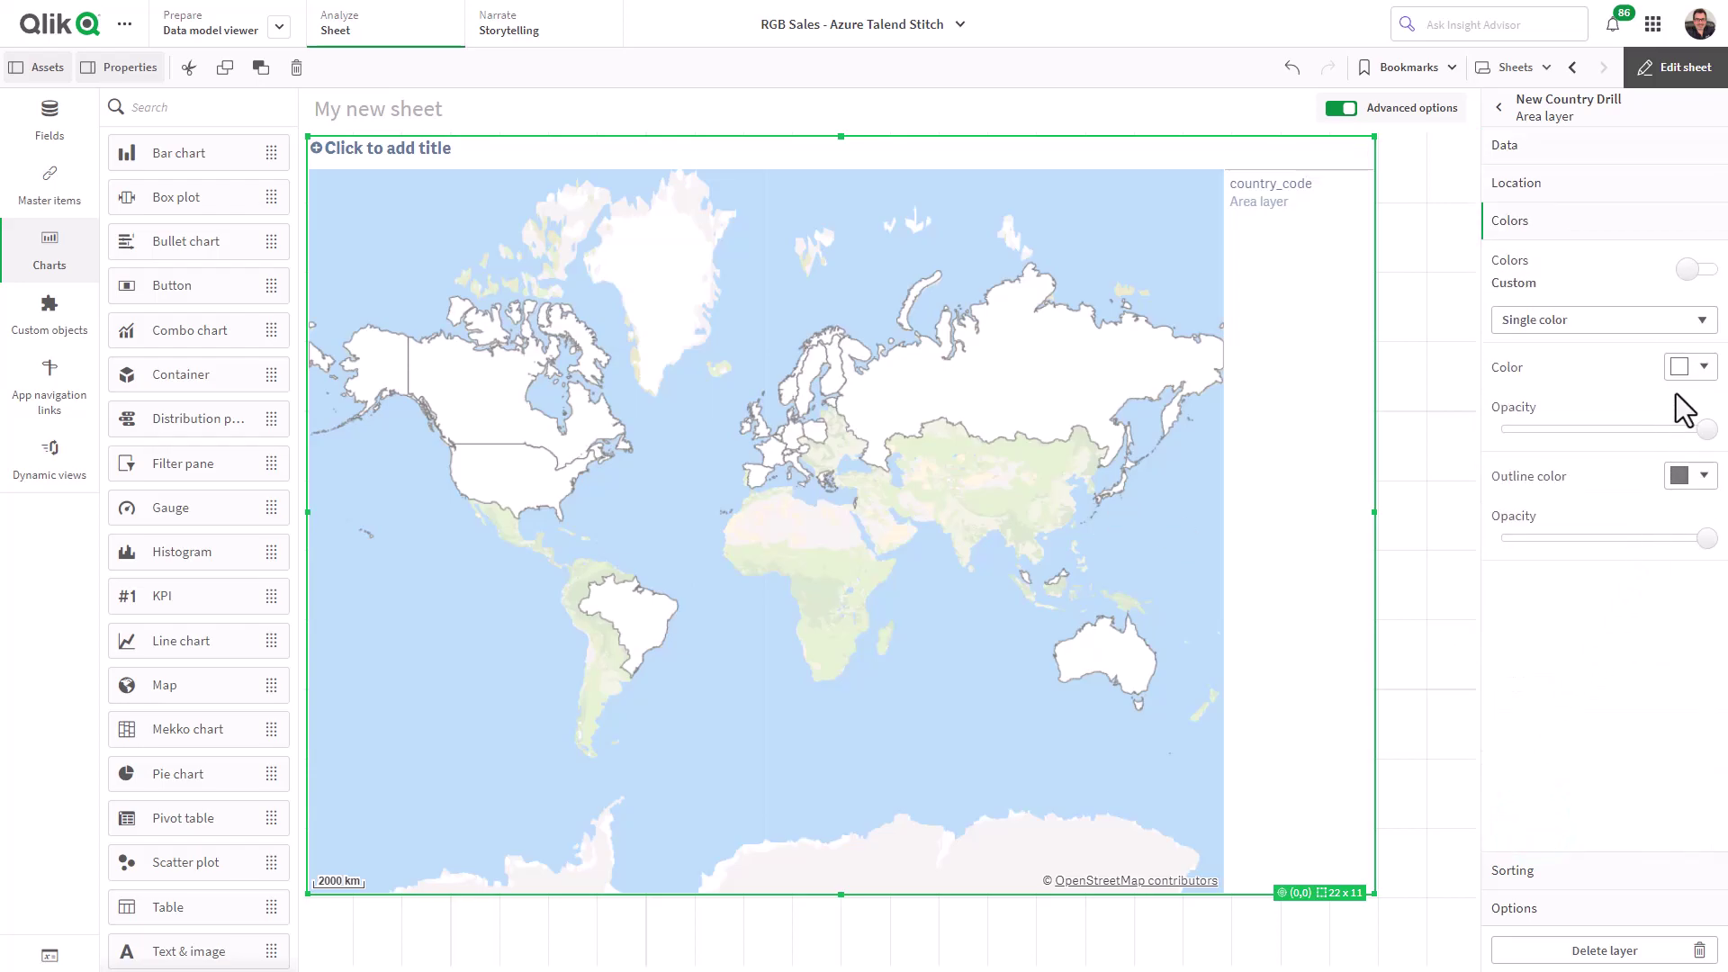
{"action": "left_click", "coordinate": [1696, 320]}
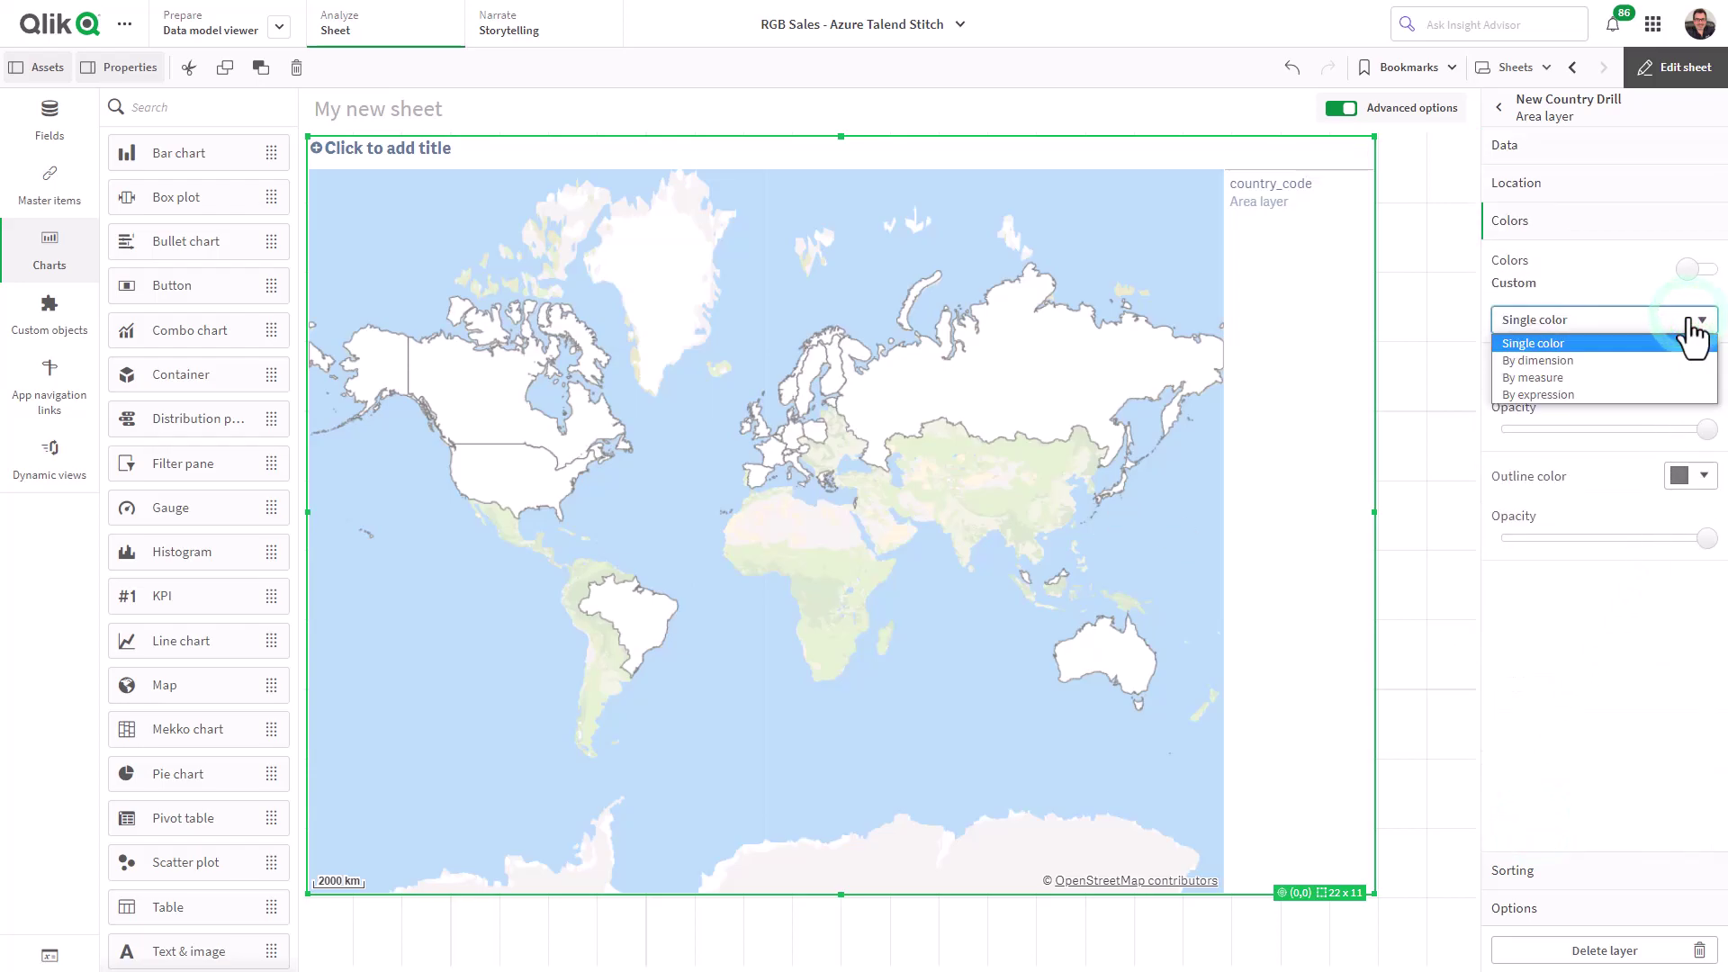
{"action": "left_click", "coordinate": [1596, 378]}
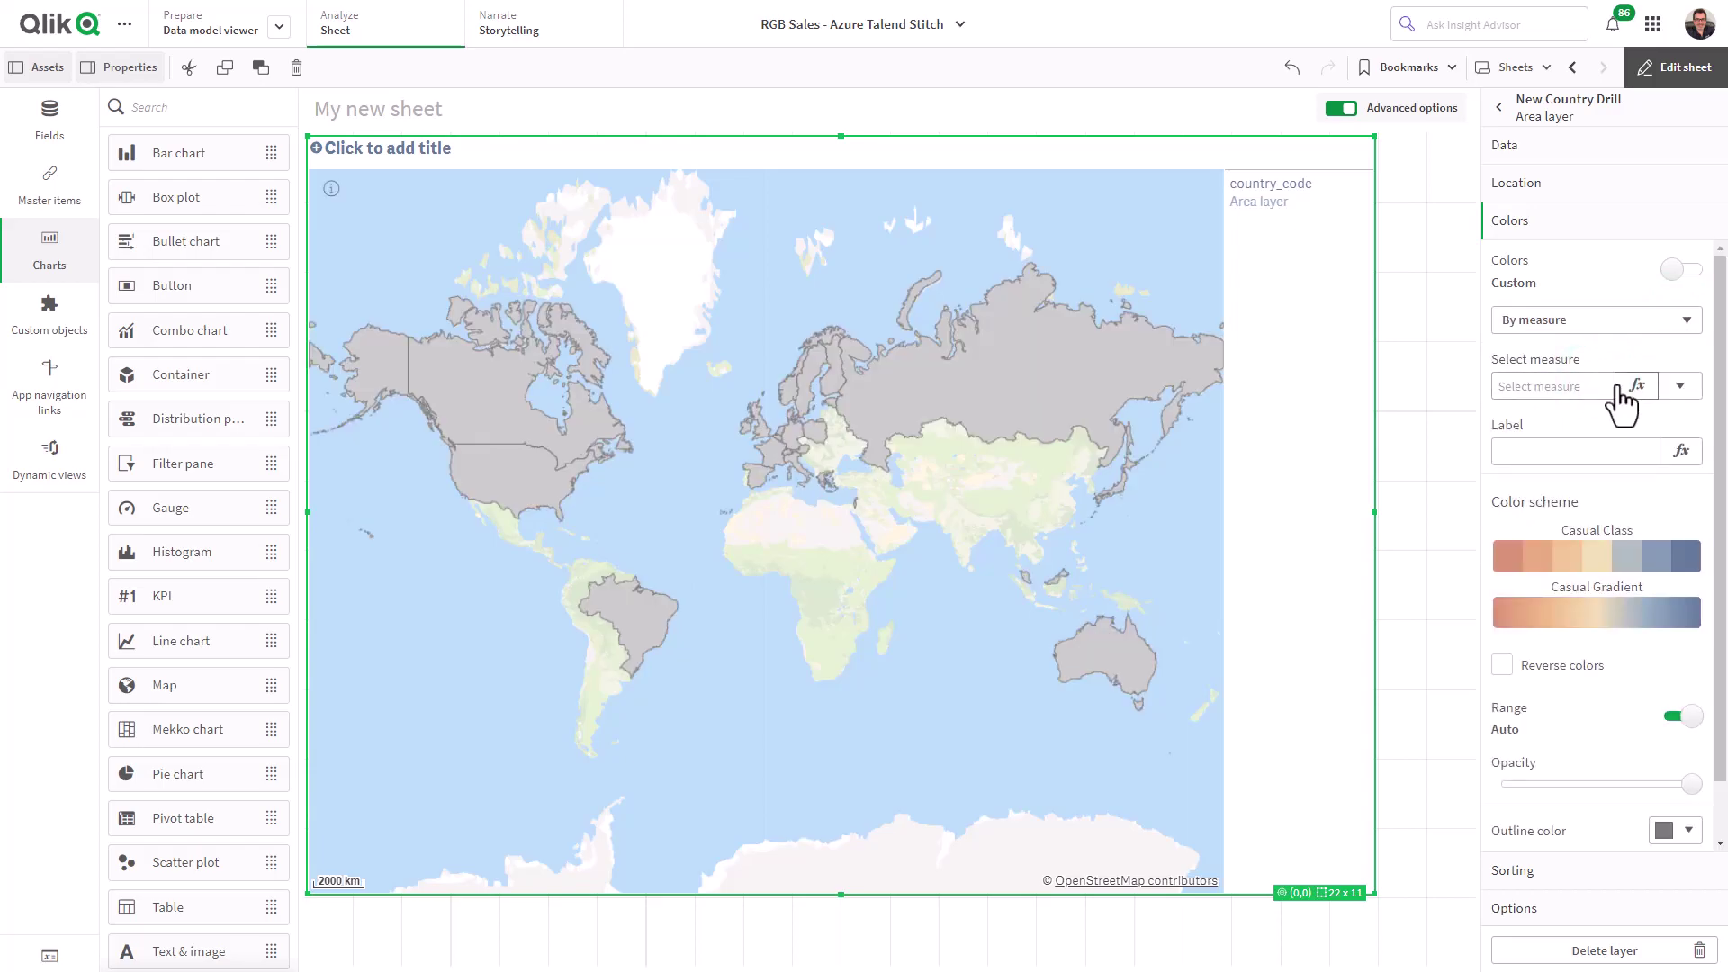
{"action": "left_click", "coordinate": [1678, 387]}
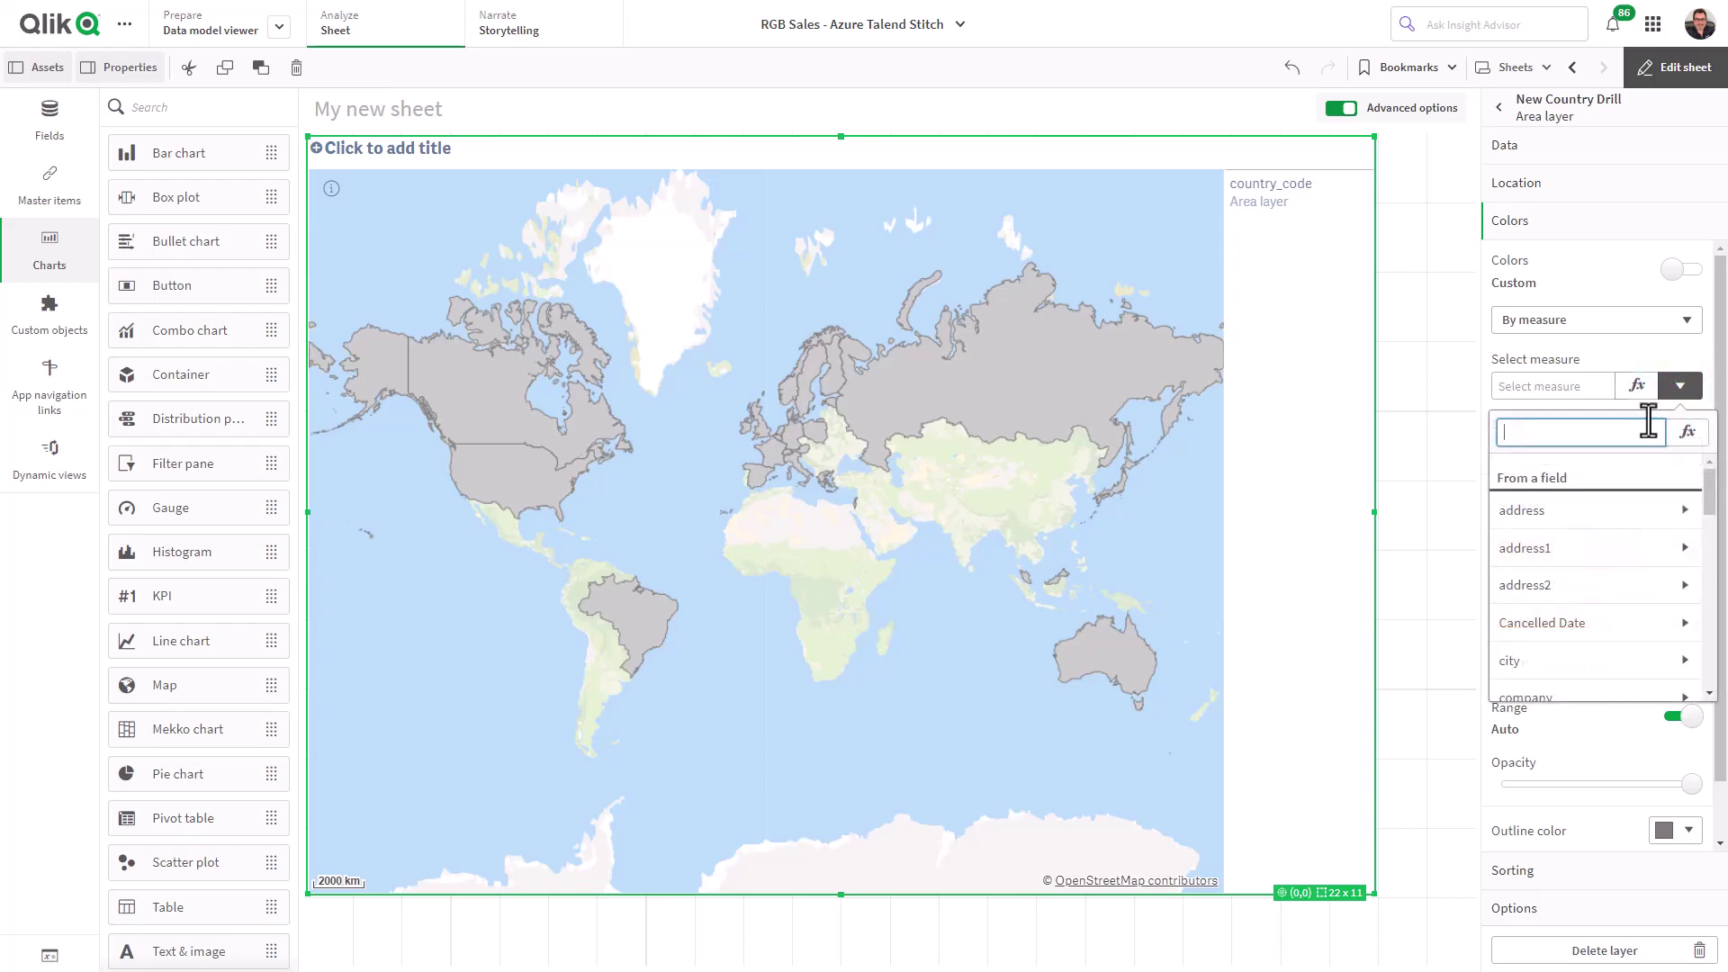
{"action": "type", "text": "or"}
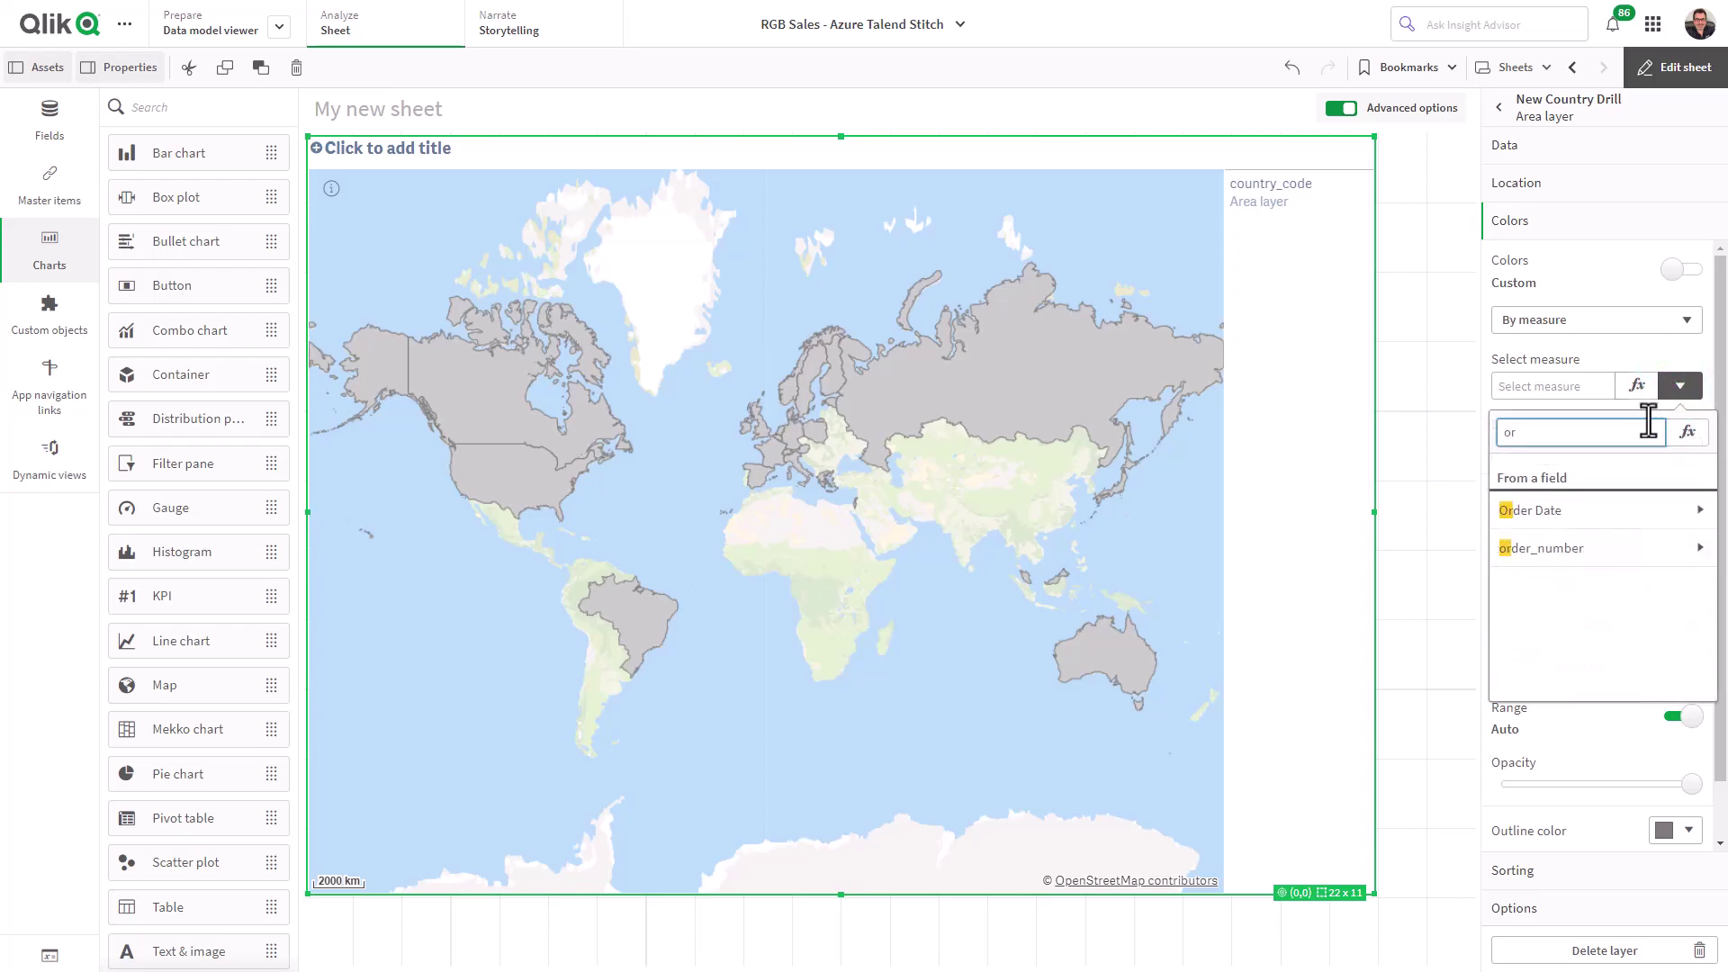
{"action": "left_click", "coordinate": [1589, 547]}
{"action": "left_click", "coordinate": [1581, 538]}
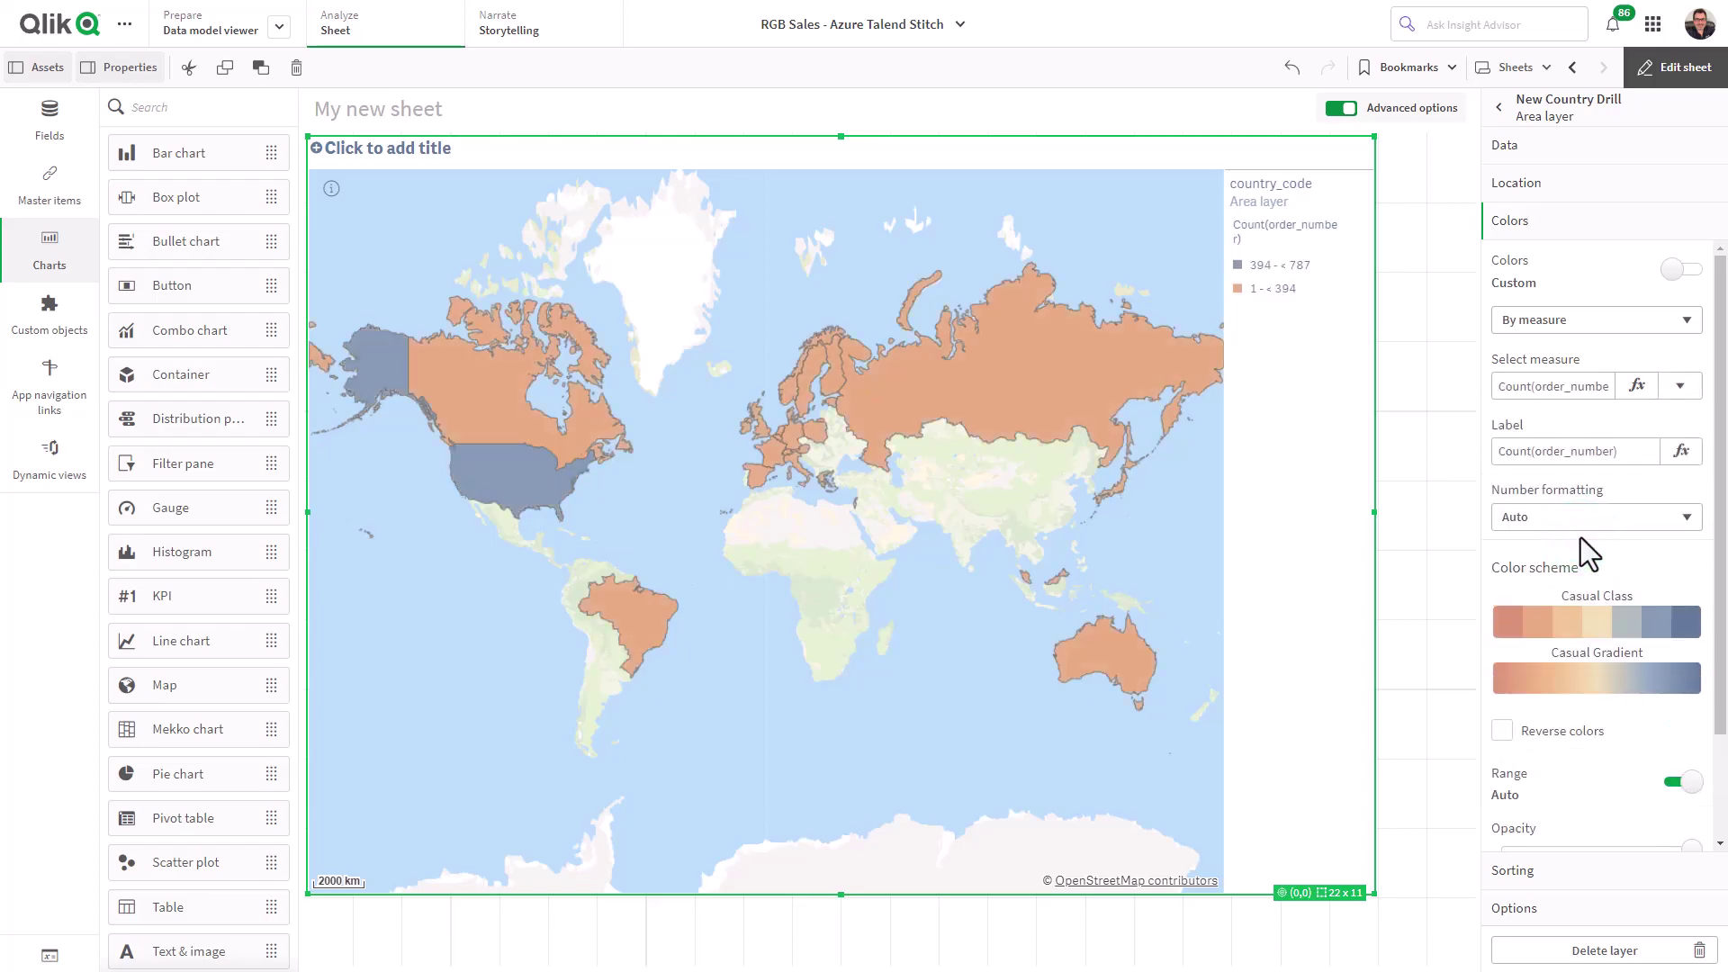
Apply the Casual Gradient color scheme to the area layer and reduce its fill opacity to about three quarters
{"action": "left_click", "coordinate": [1570, 625]}
{"action": "left_click", "coordinate": [1591, 677]}
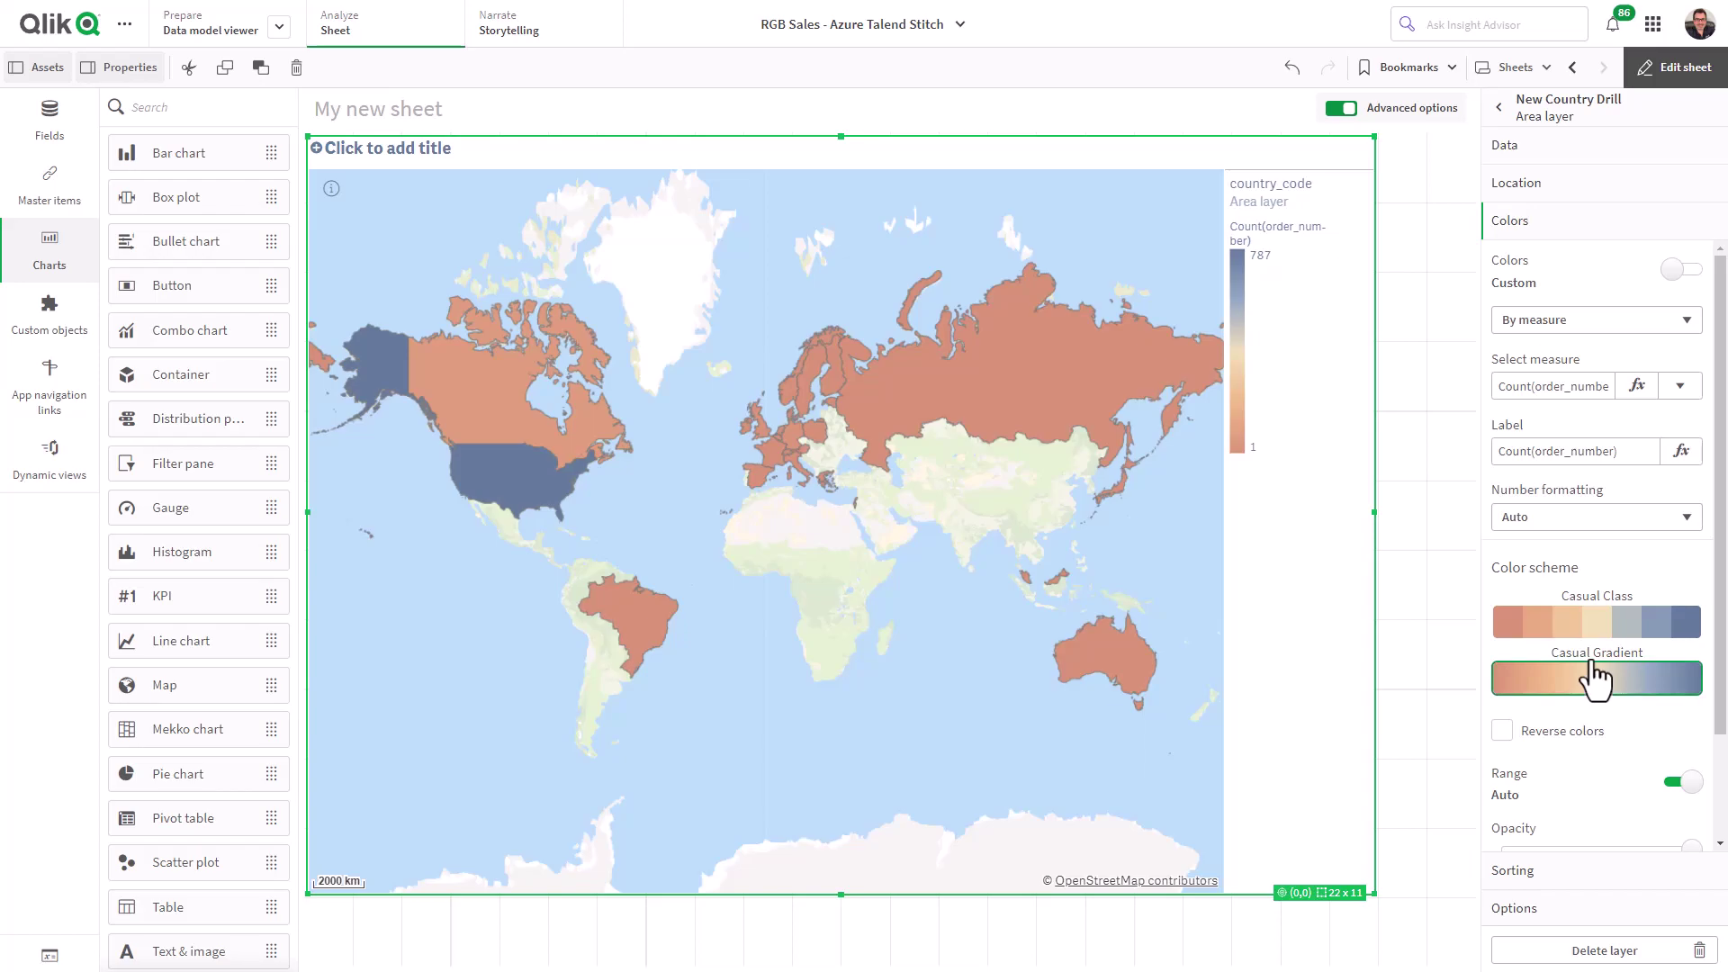
{"action": "scroll", "coordinate": [1580, 704], "scroll_direction": "down", "scroll_amount": 1}
{"action": "scroll", "coordinate": [1586, 710], "scroll_direction": "down", "scroll_amount": 1}
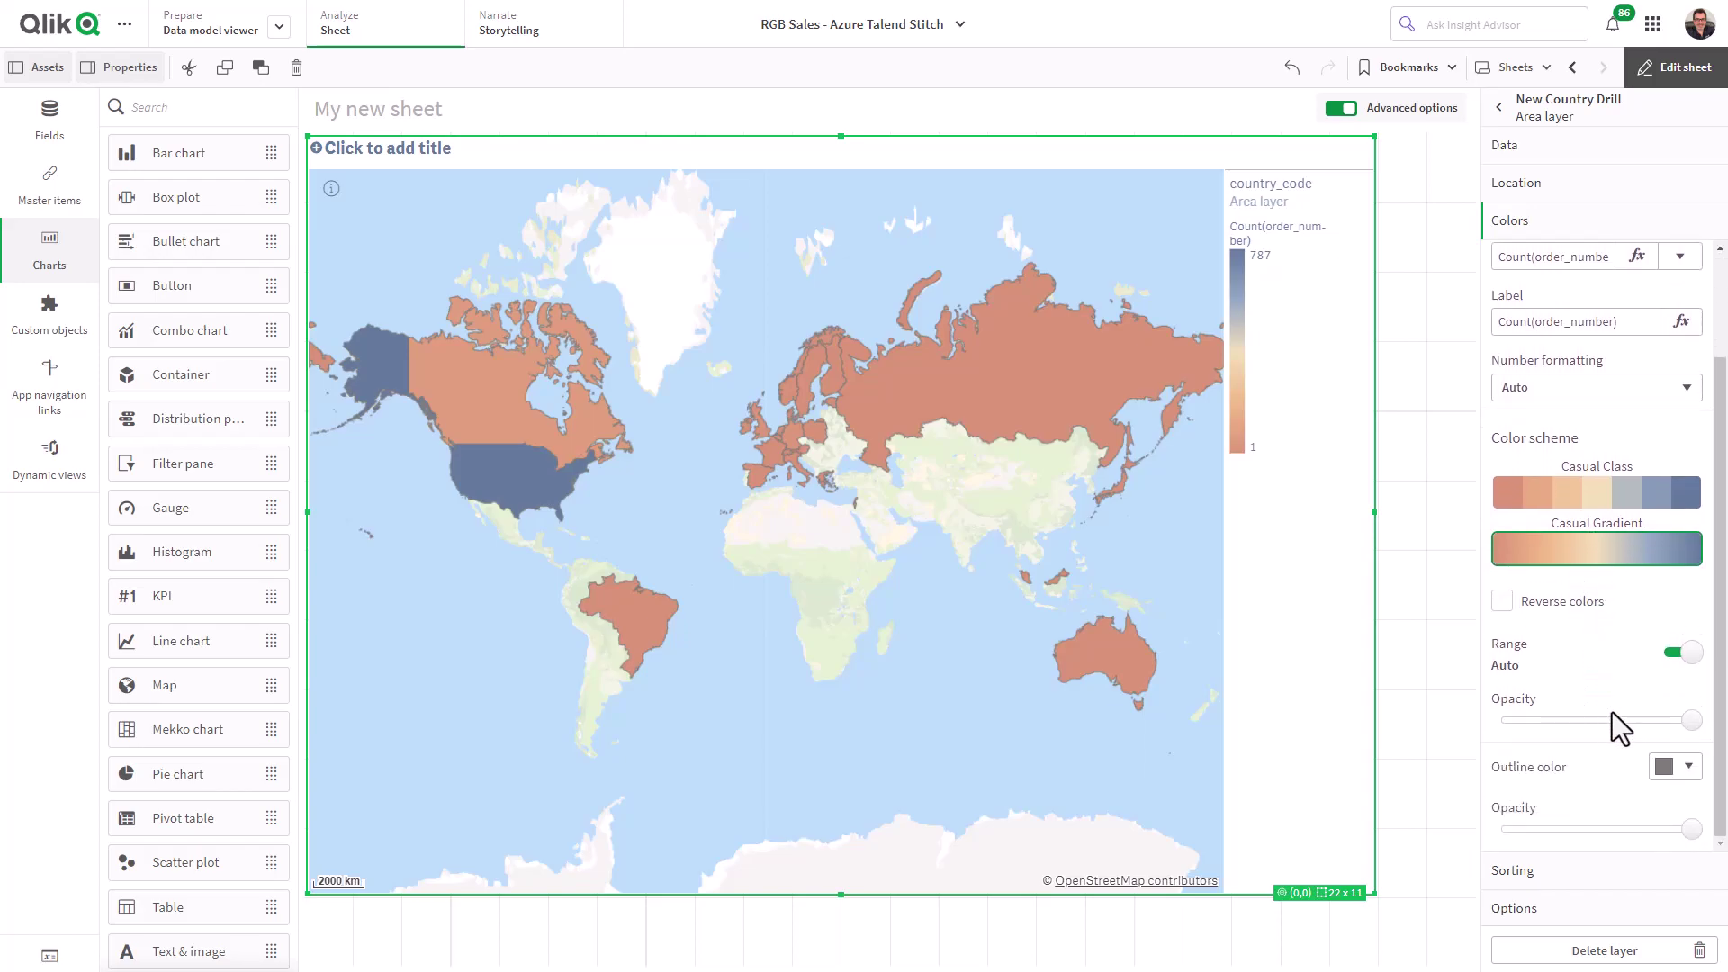
{"action": "left_click", "coordinate": [1598, 720]}
{"action": "left_click_drag", "start_coordinate": [1598, 720], "coordinate": [1645, 720]}
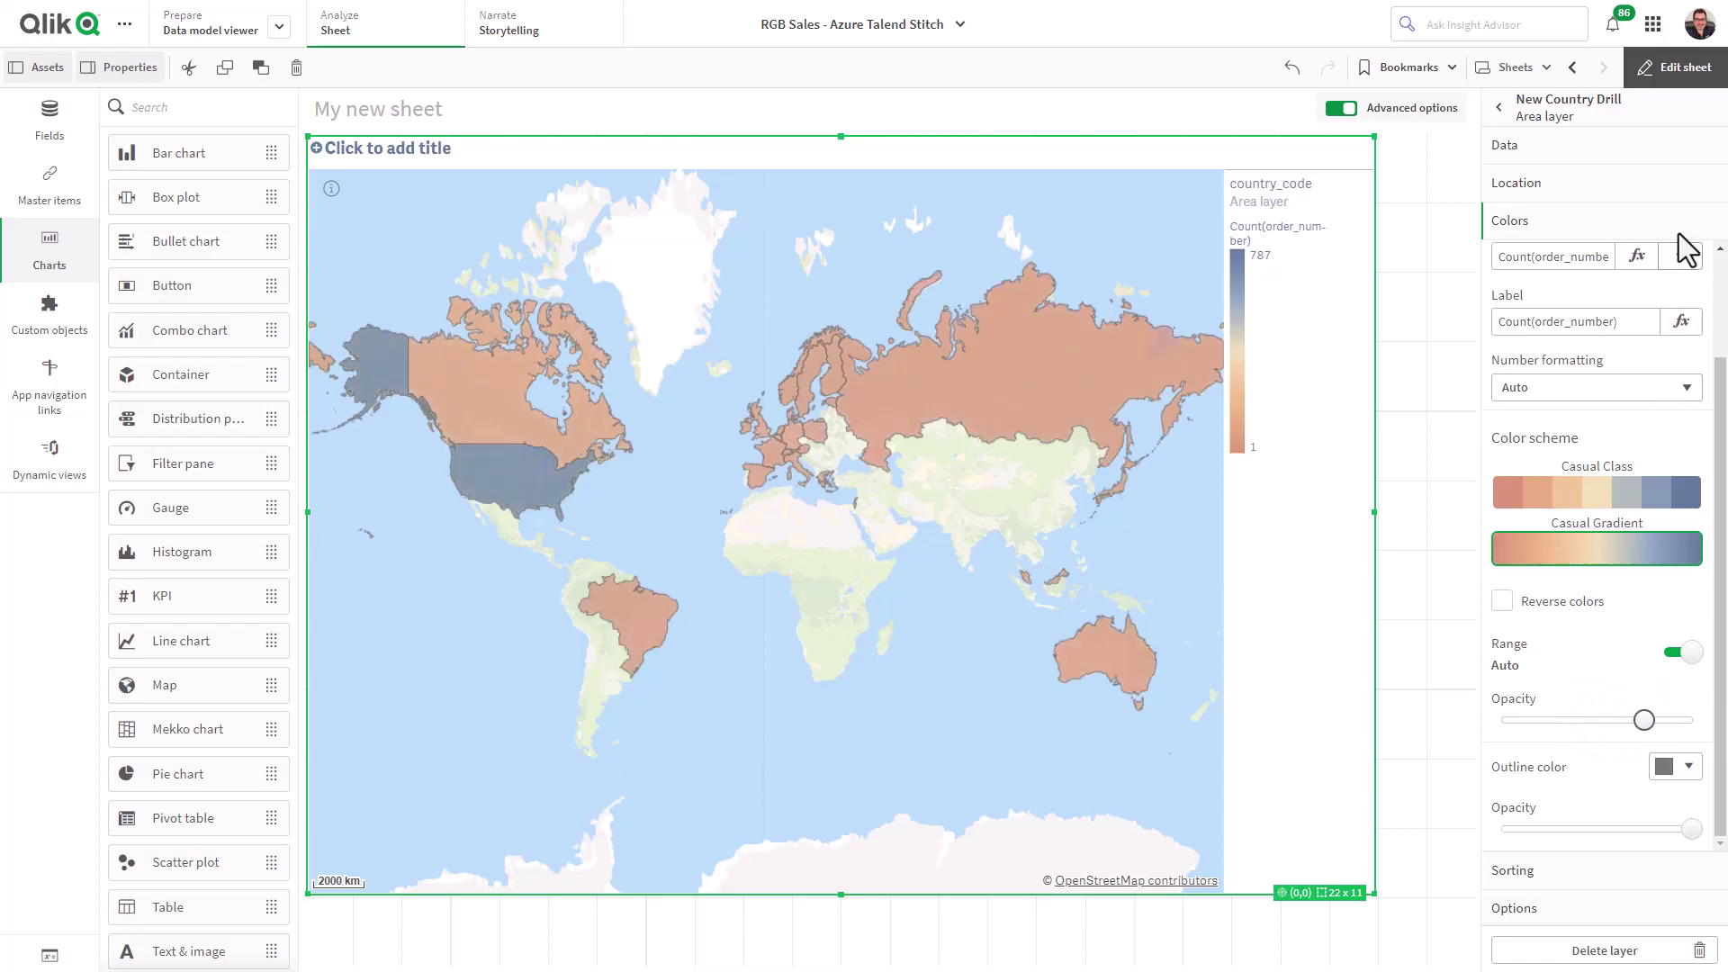
Leave edit mode and drill the map into the US and California to inspect order counts by city area
{"action": "left_click", "coordinate": [1692, 71]}
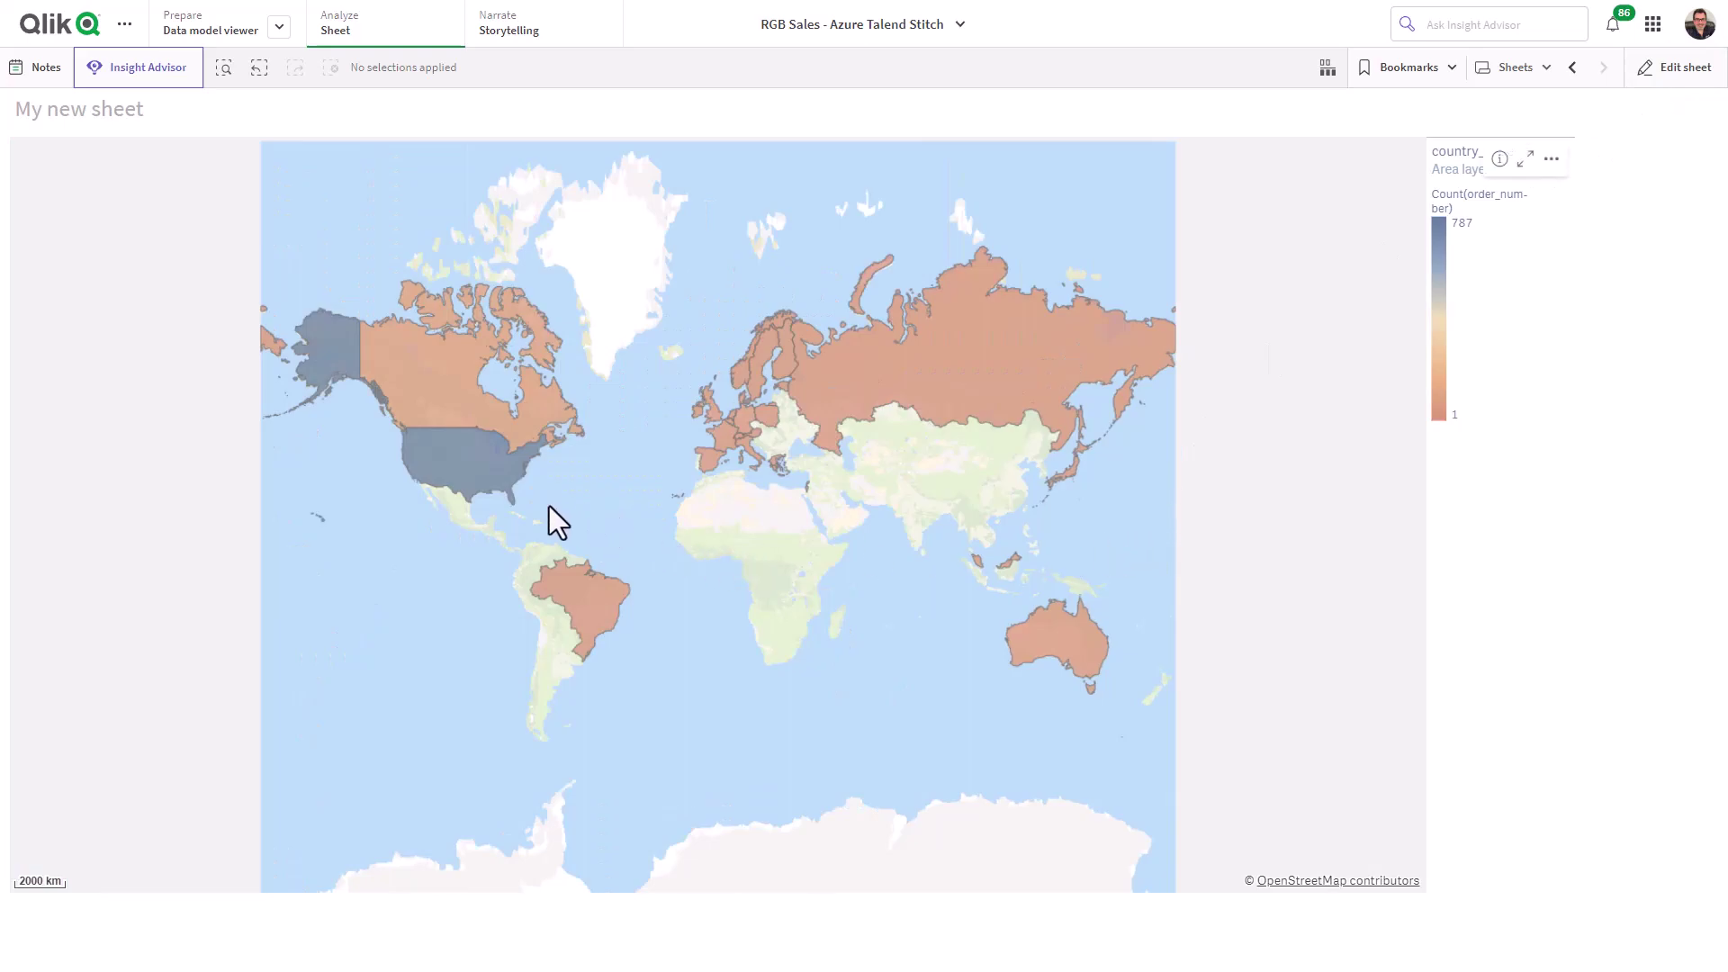
{"action": "left_click", "coordinate": [495, 472]}
{"action": "left_click", "coordinate": [1548, 124]}
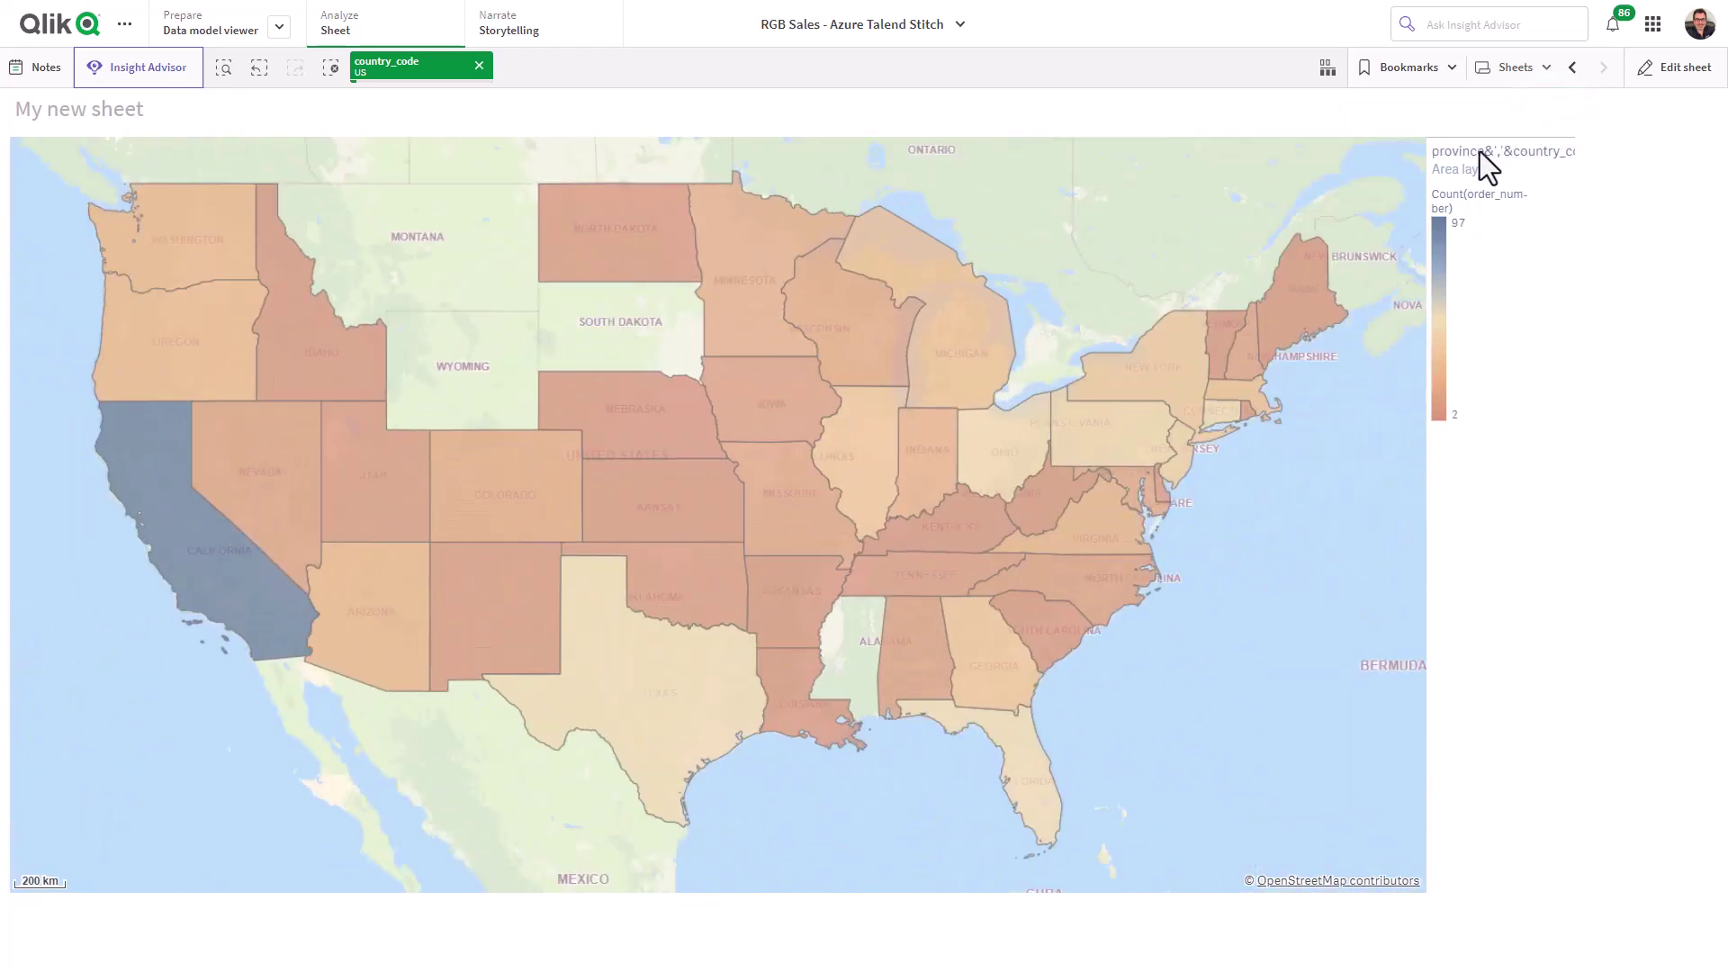
{"action": "left_click", "coordinate": [228, 563]}
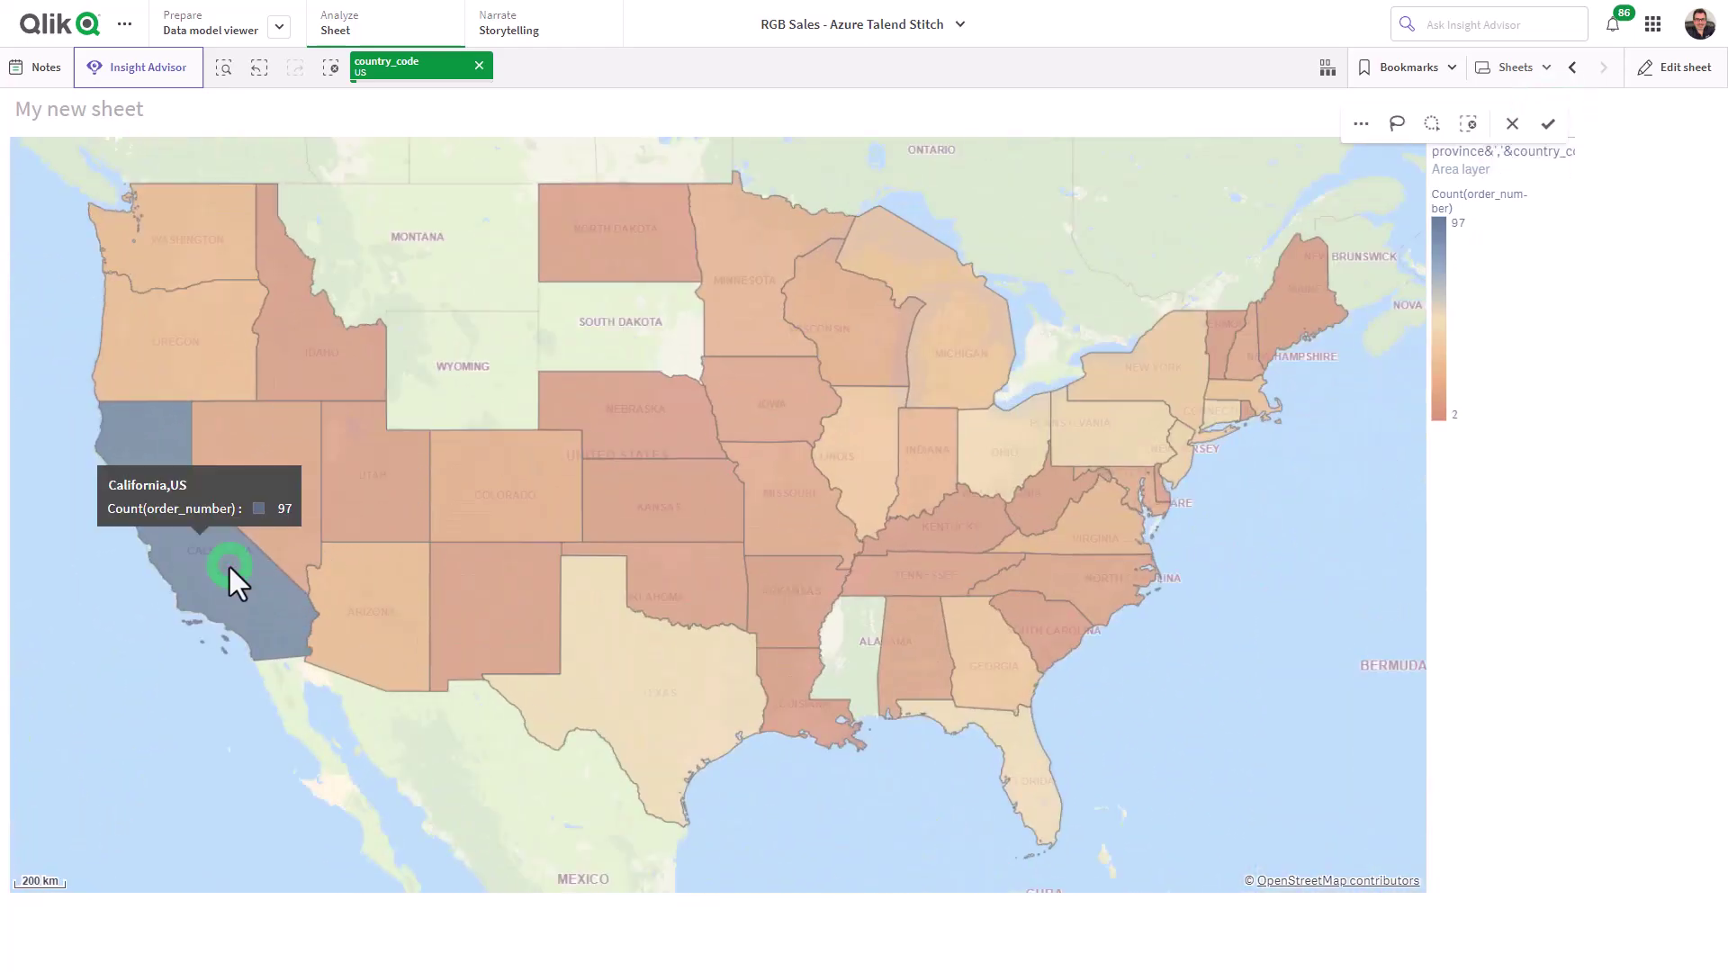
{"action": "left_click", "coordinate": [1549, 126]}
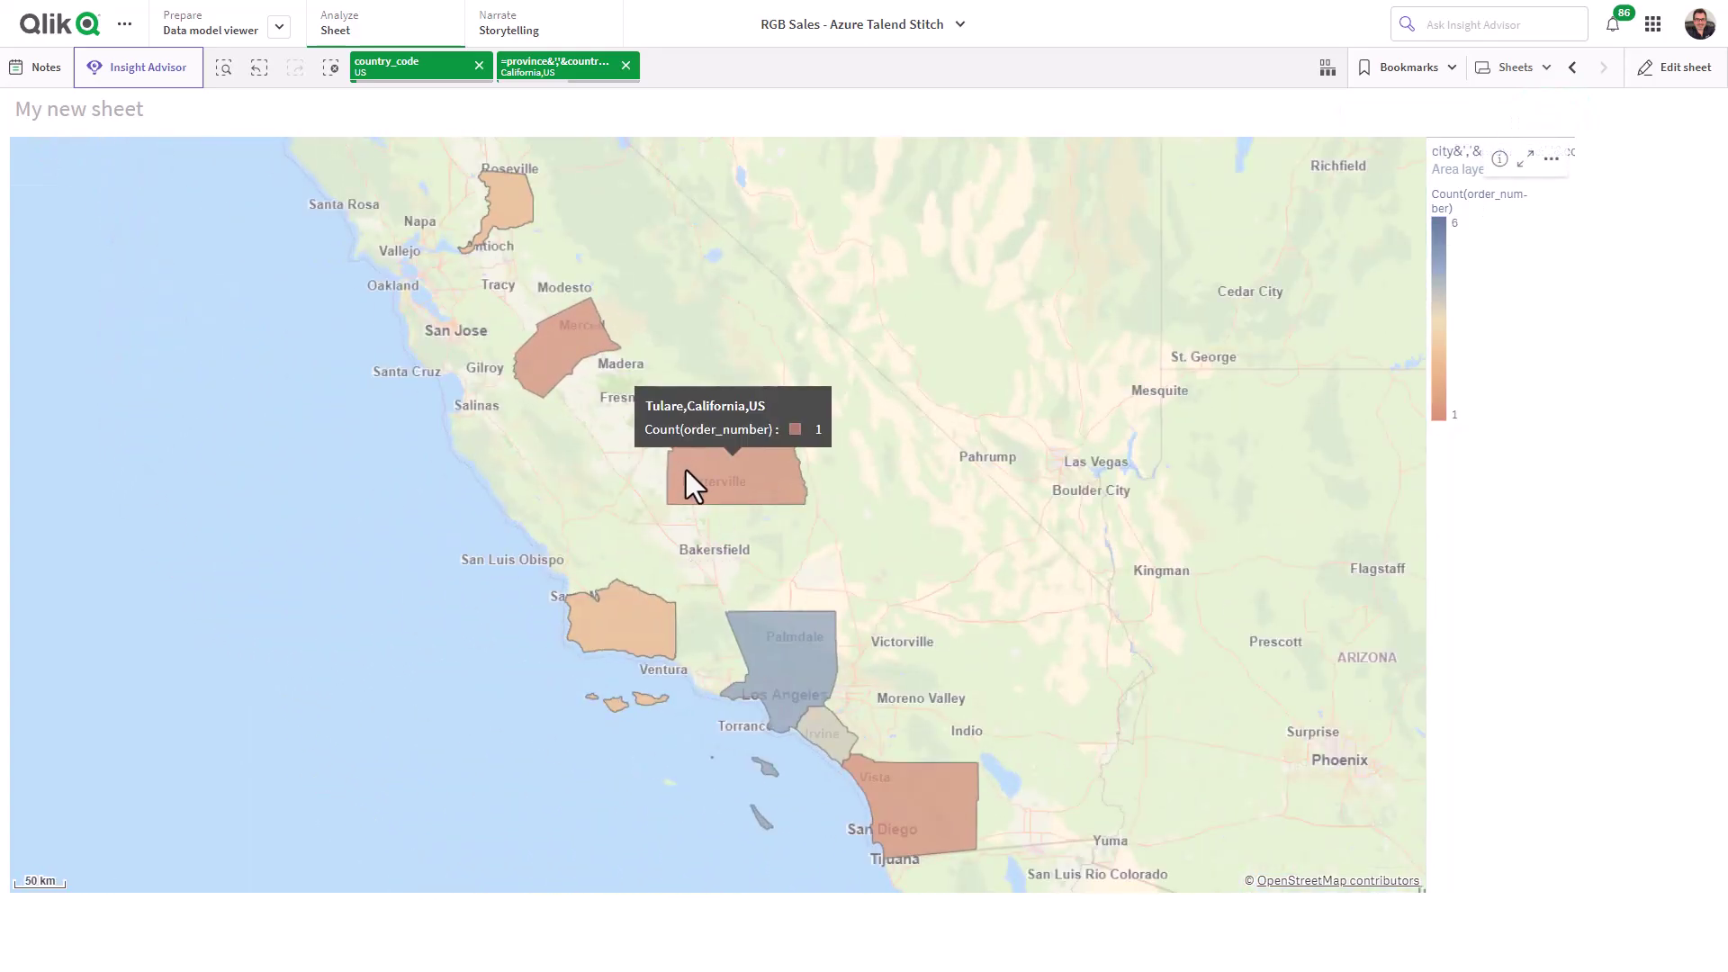
{"action": "mouse_move", "coordinate": [511, 208]}
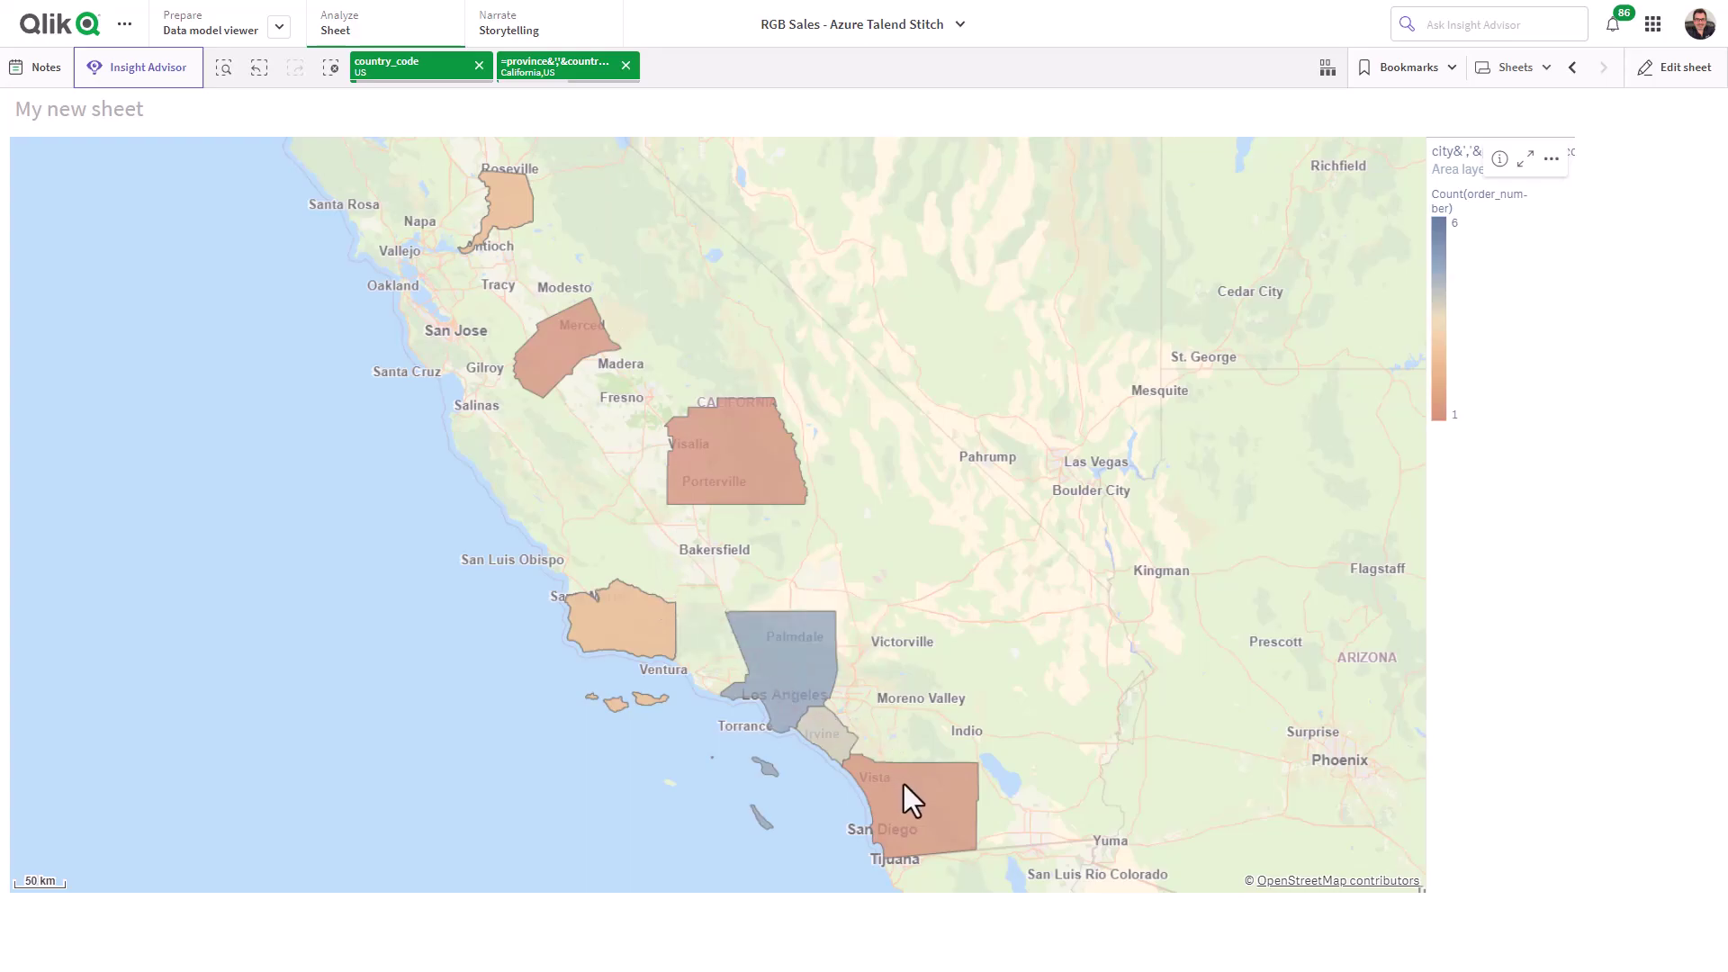
{"action": "mouse_move", "coordinate": [904, 788]}
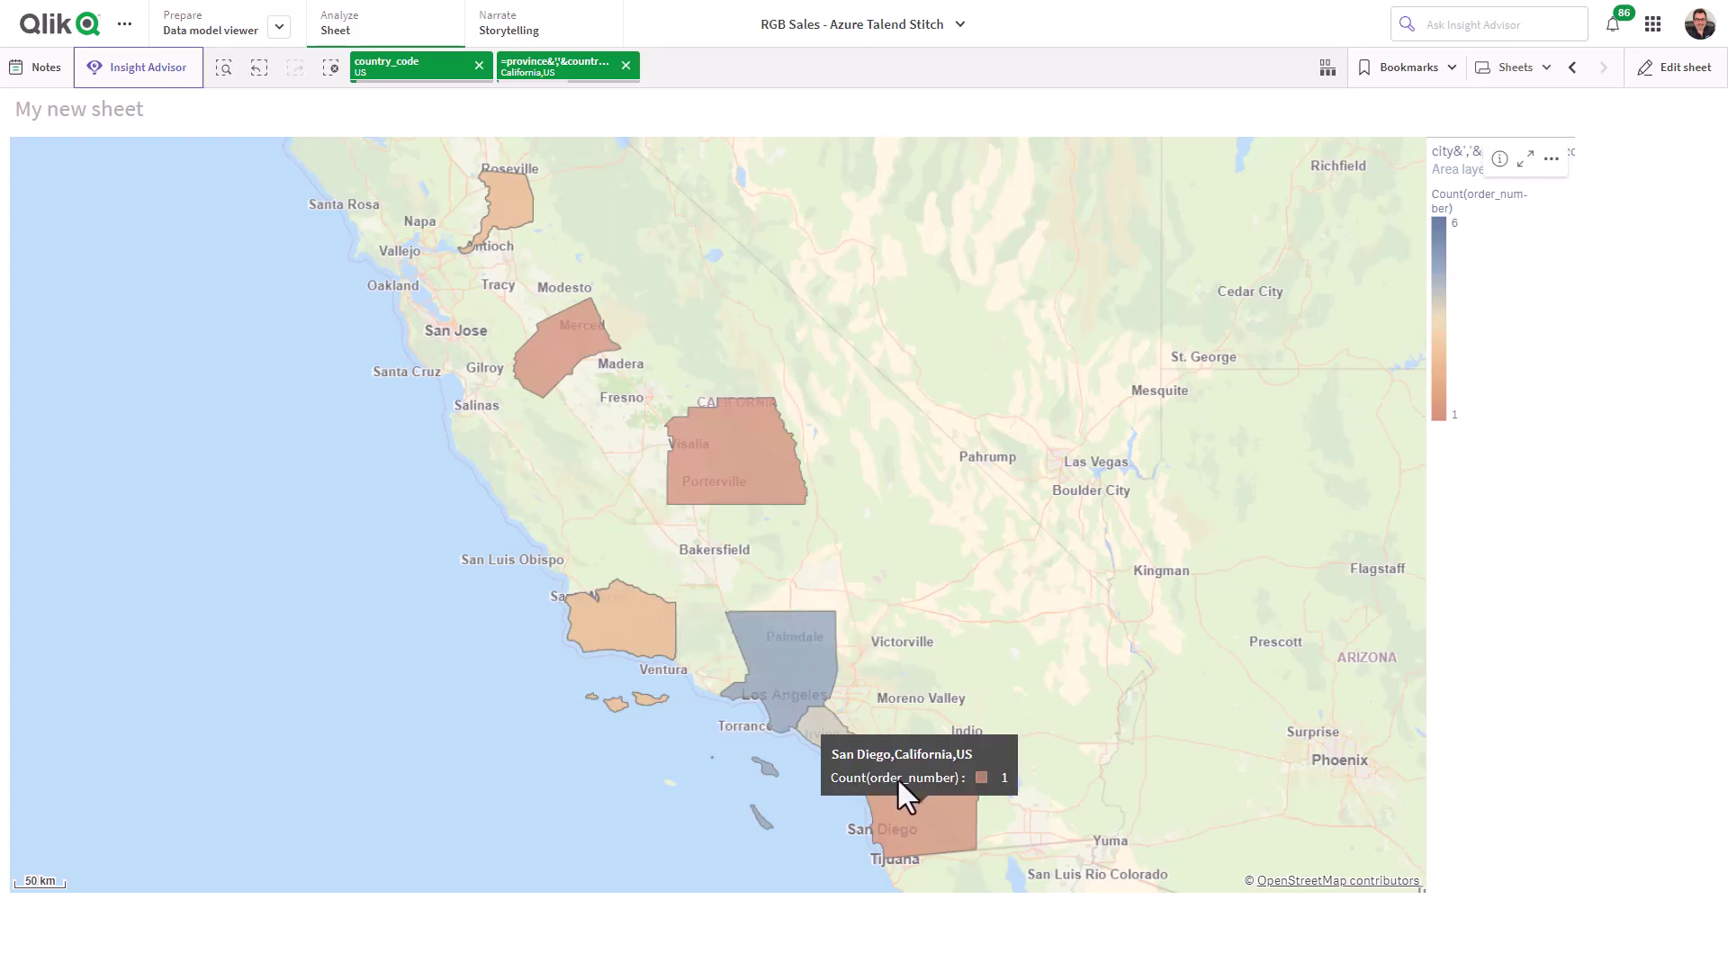
{"action": "mouse_move", "coordinate": [724, 463]}
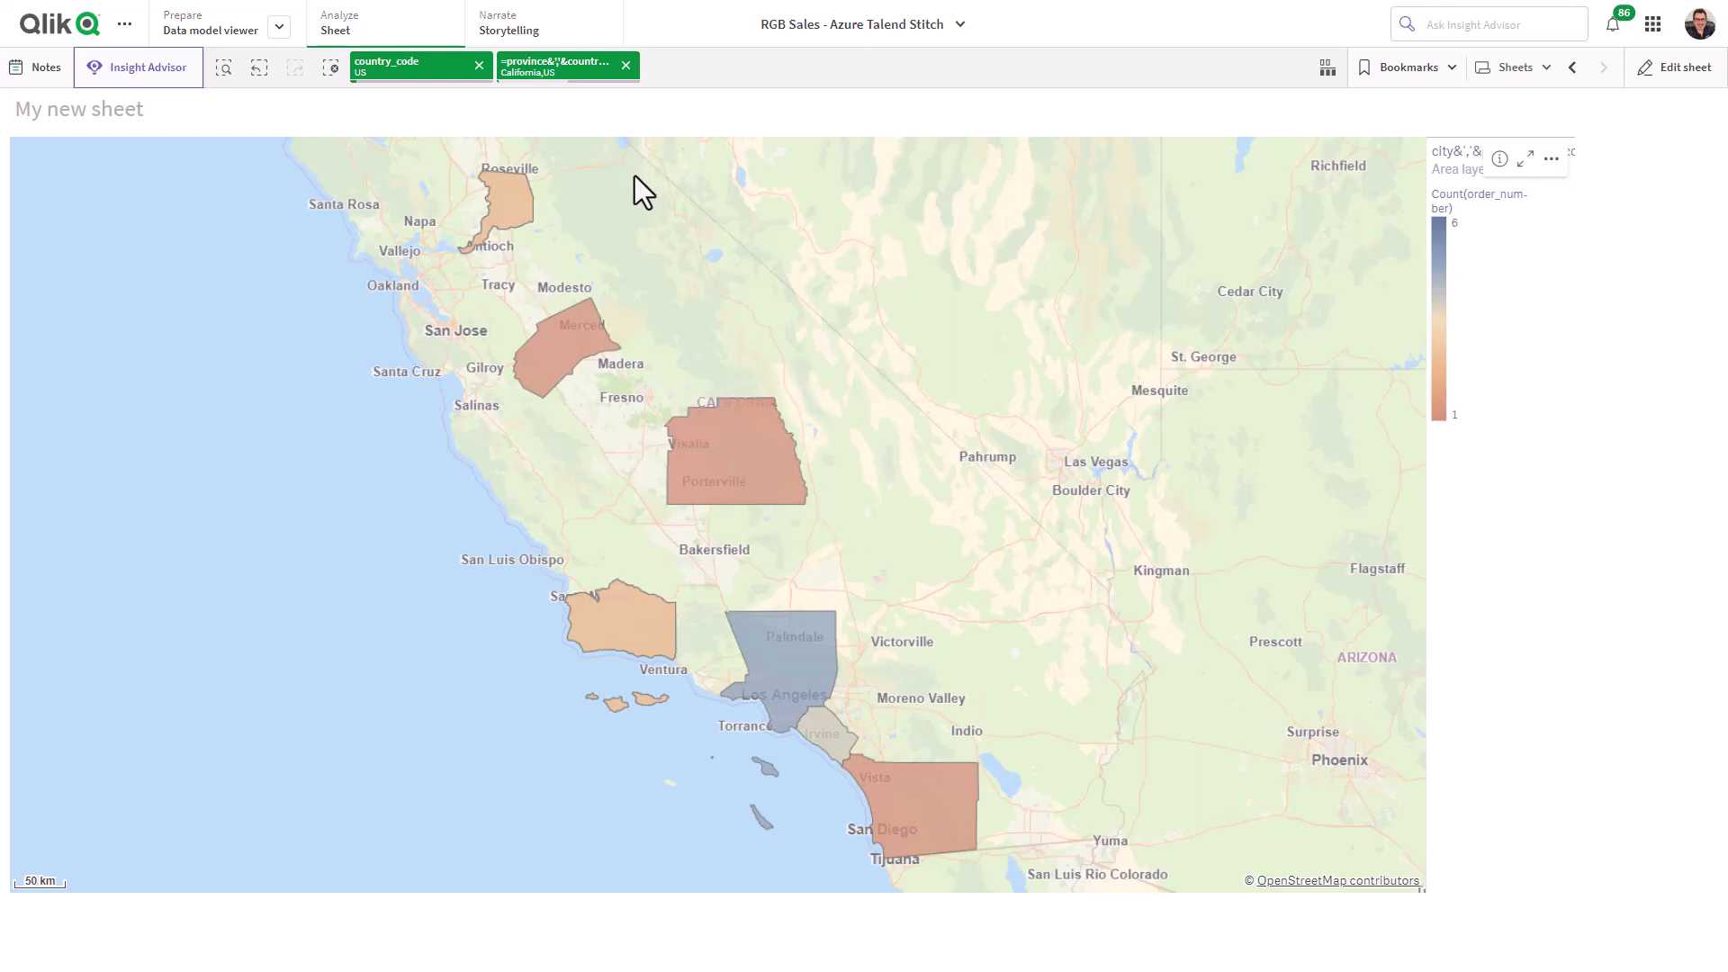
Reopen the sheet for editing and customize the area layer's visible drill-down levels to exclude the city level
{"action": "left_click", "coordinate": [1672, 68]}
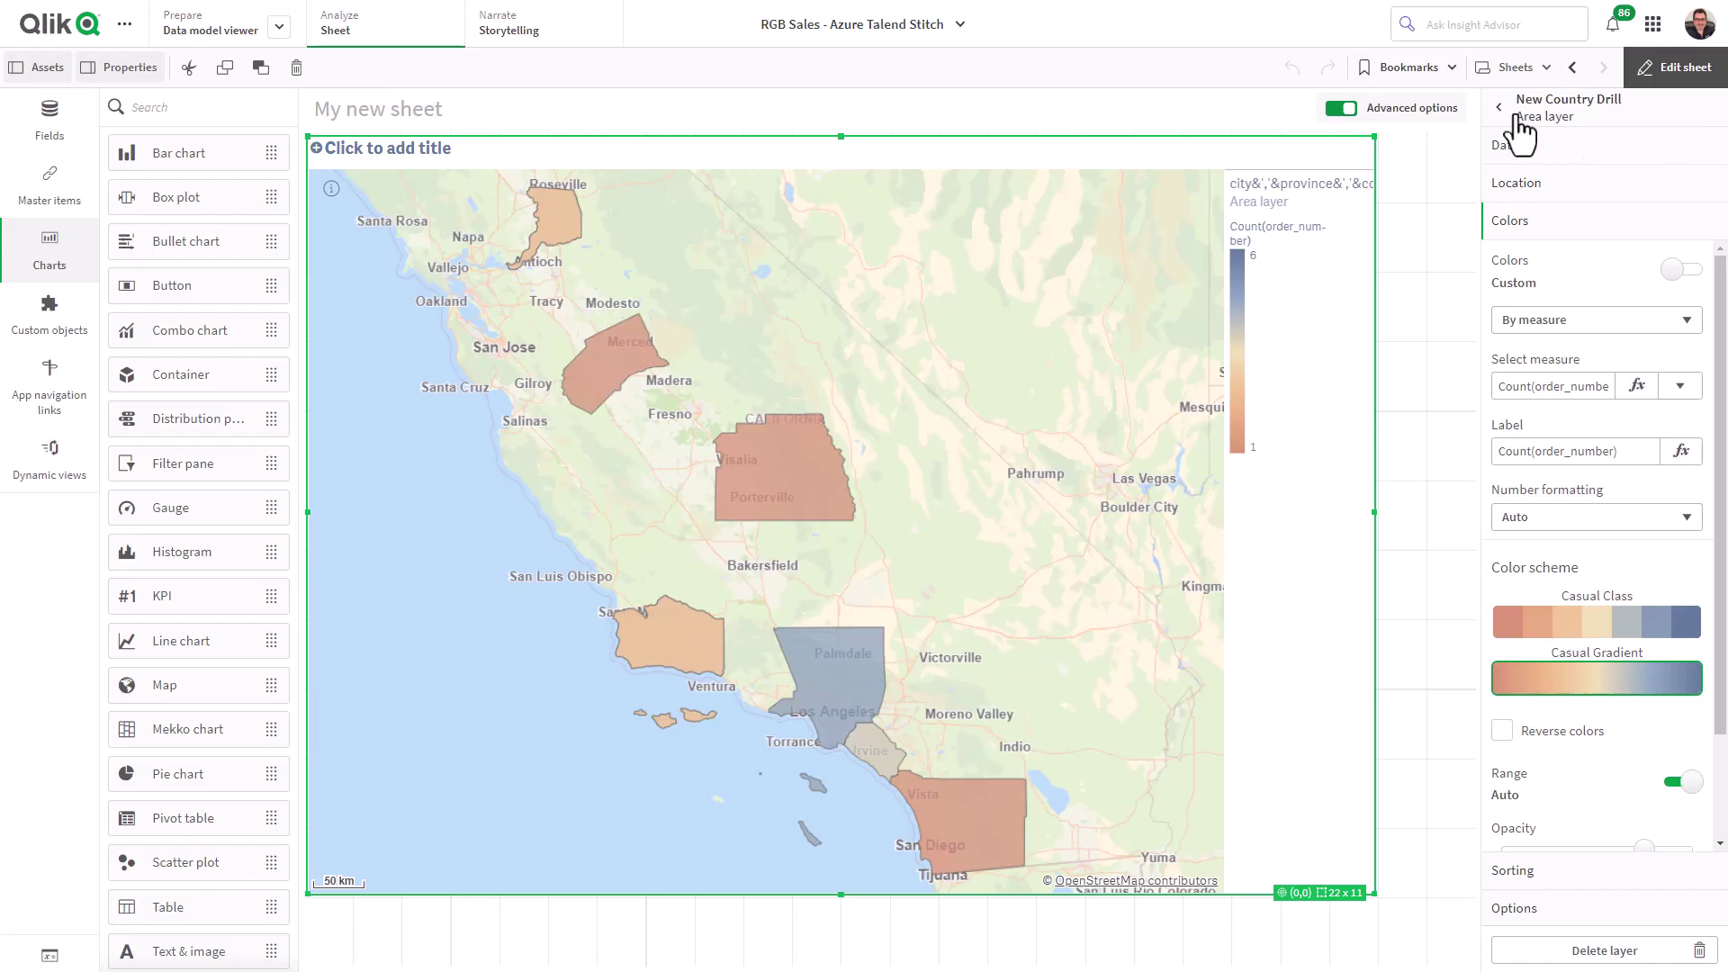
{"action": "scroll", "coordinate": [1550, 486], "scroll_direction": "down", "scroll_amount": 2}
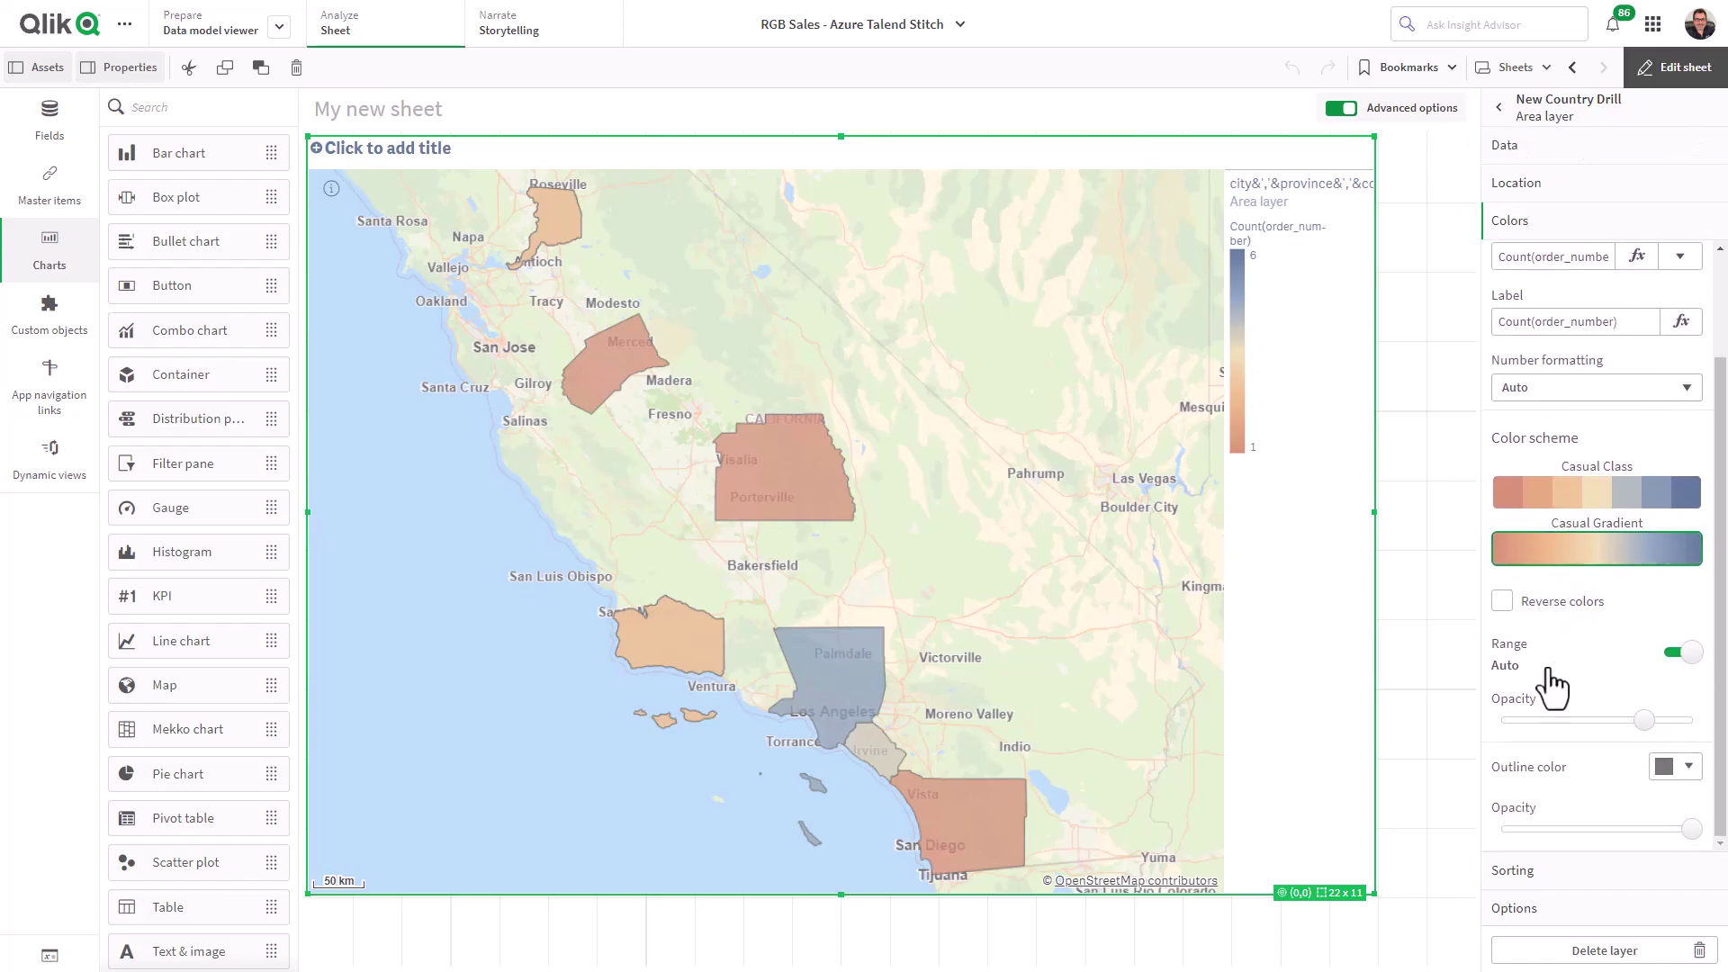
{"action": "left_click", "coordinate": [1565, 909]}
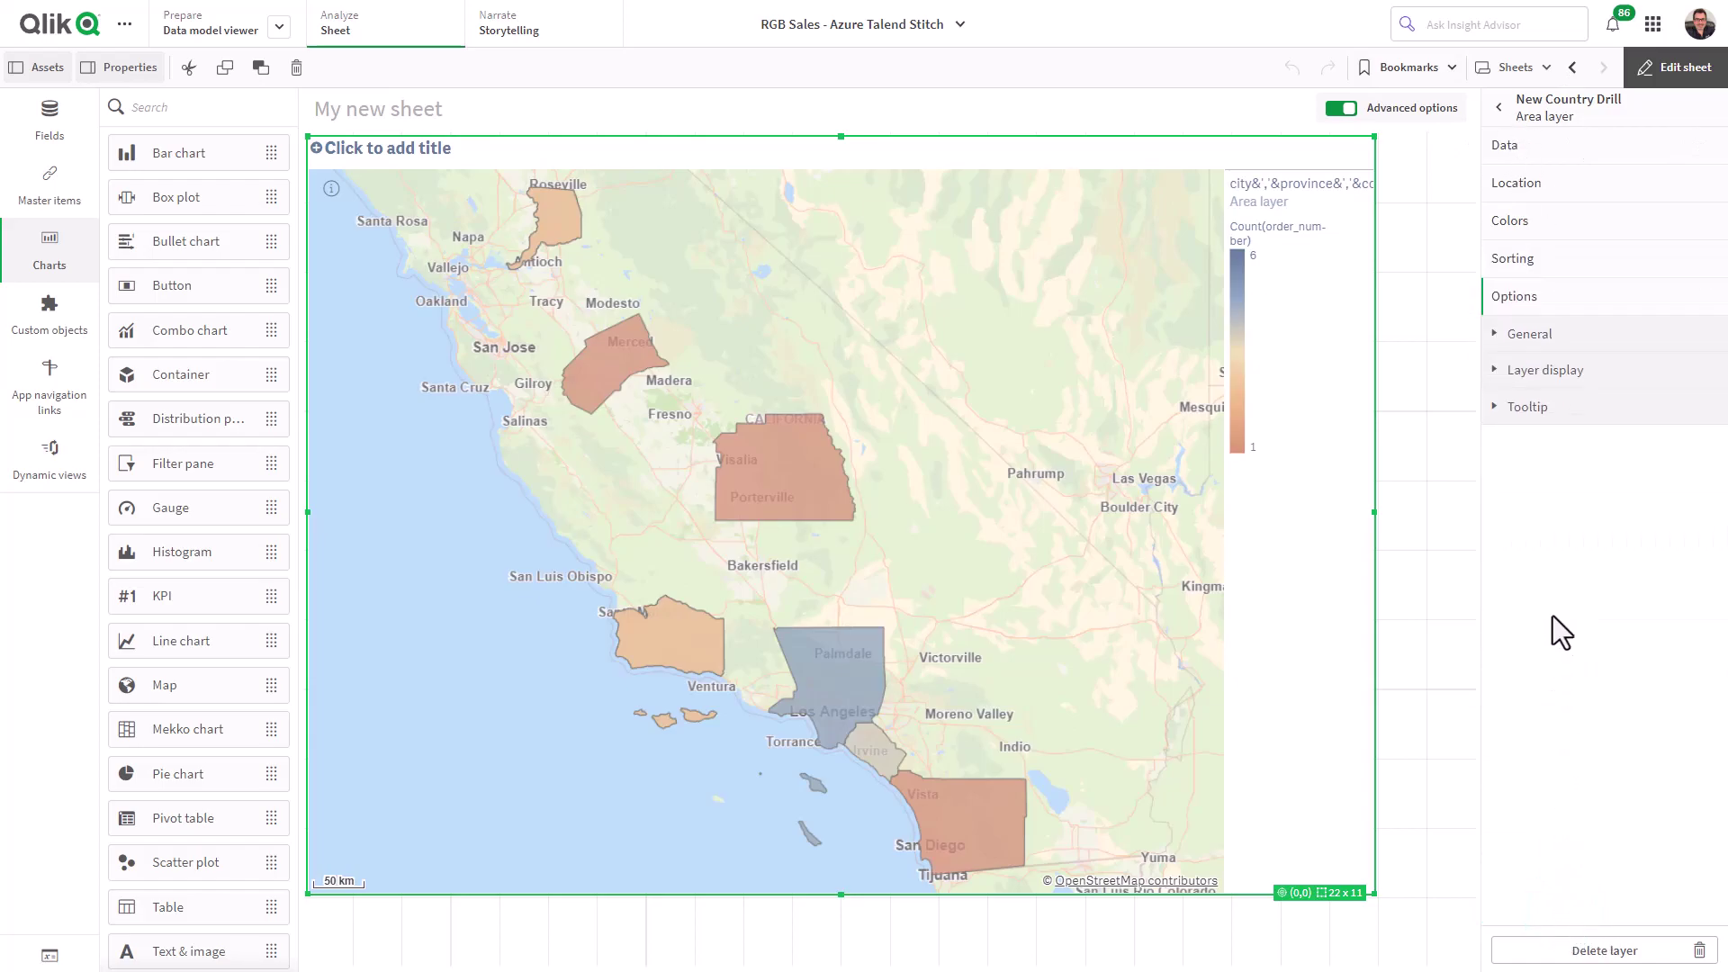
{"action": "left_click", "coordinate": [1524, 382]}
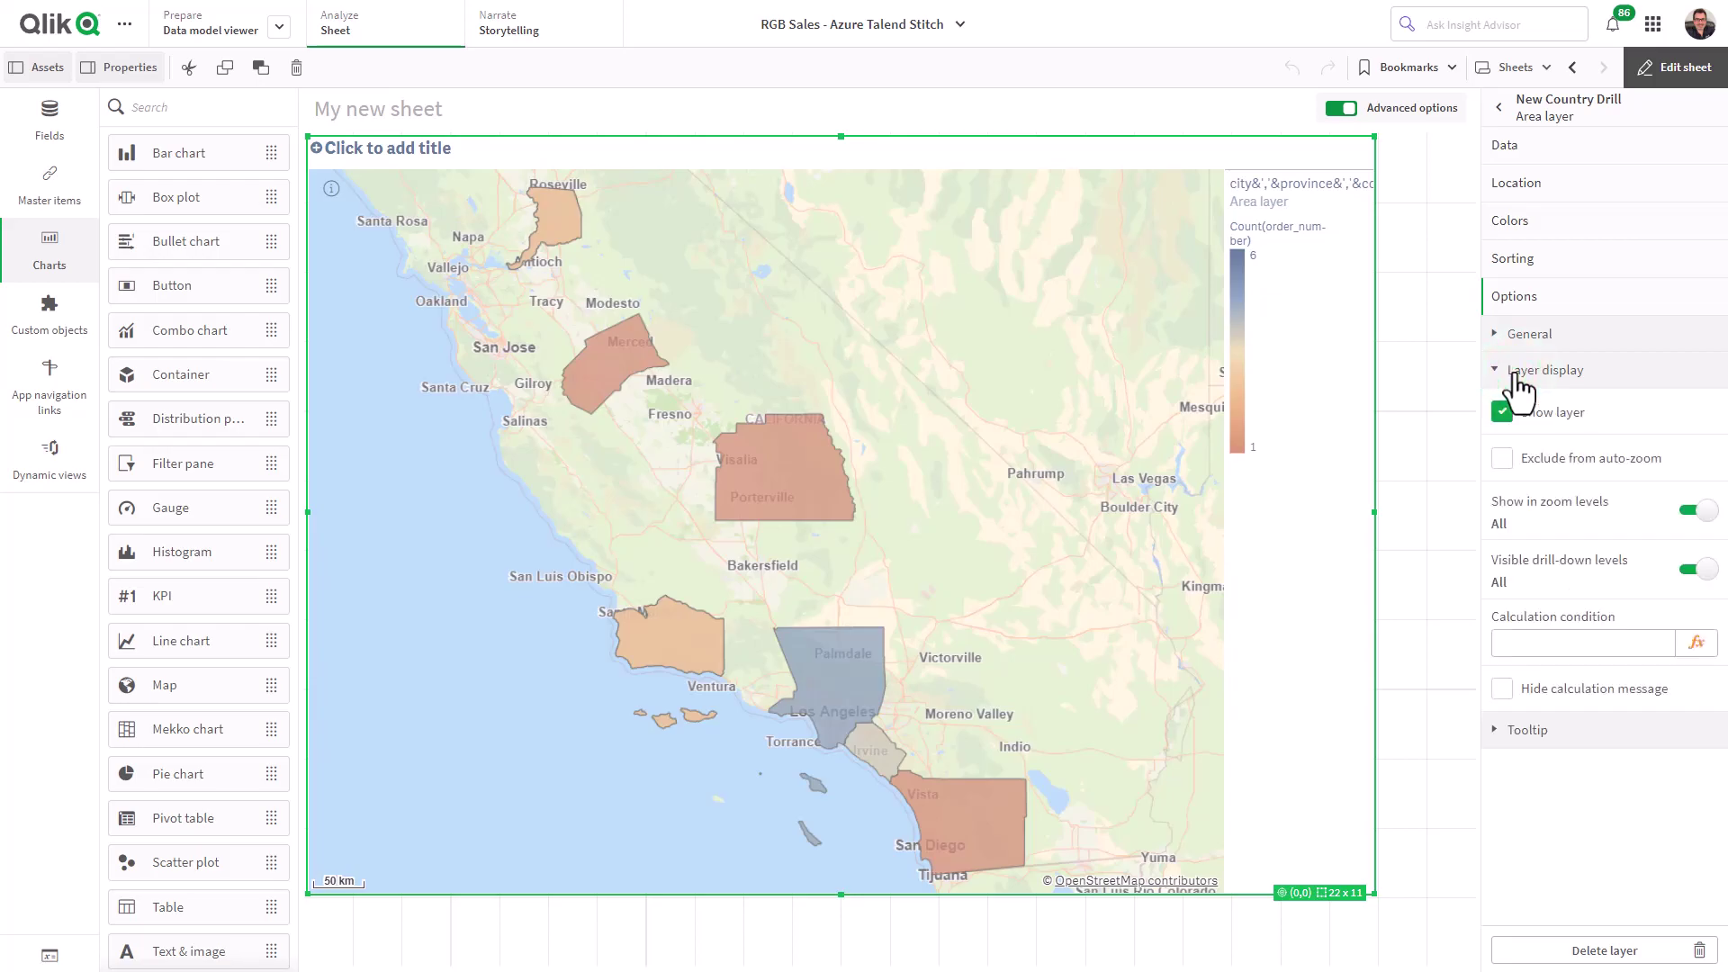
{"action": "left_click", "coordinate": [1701, 569]}
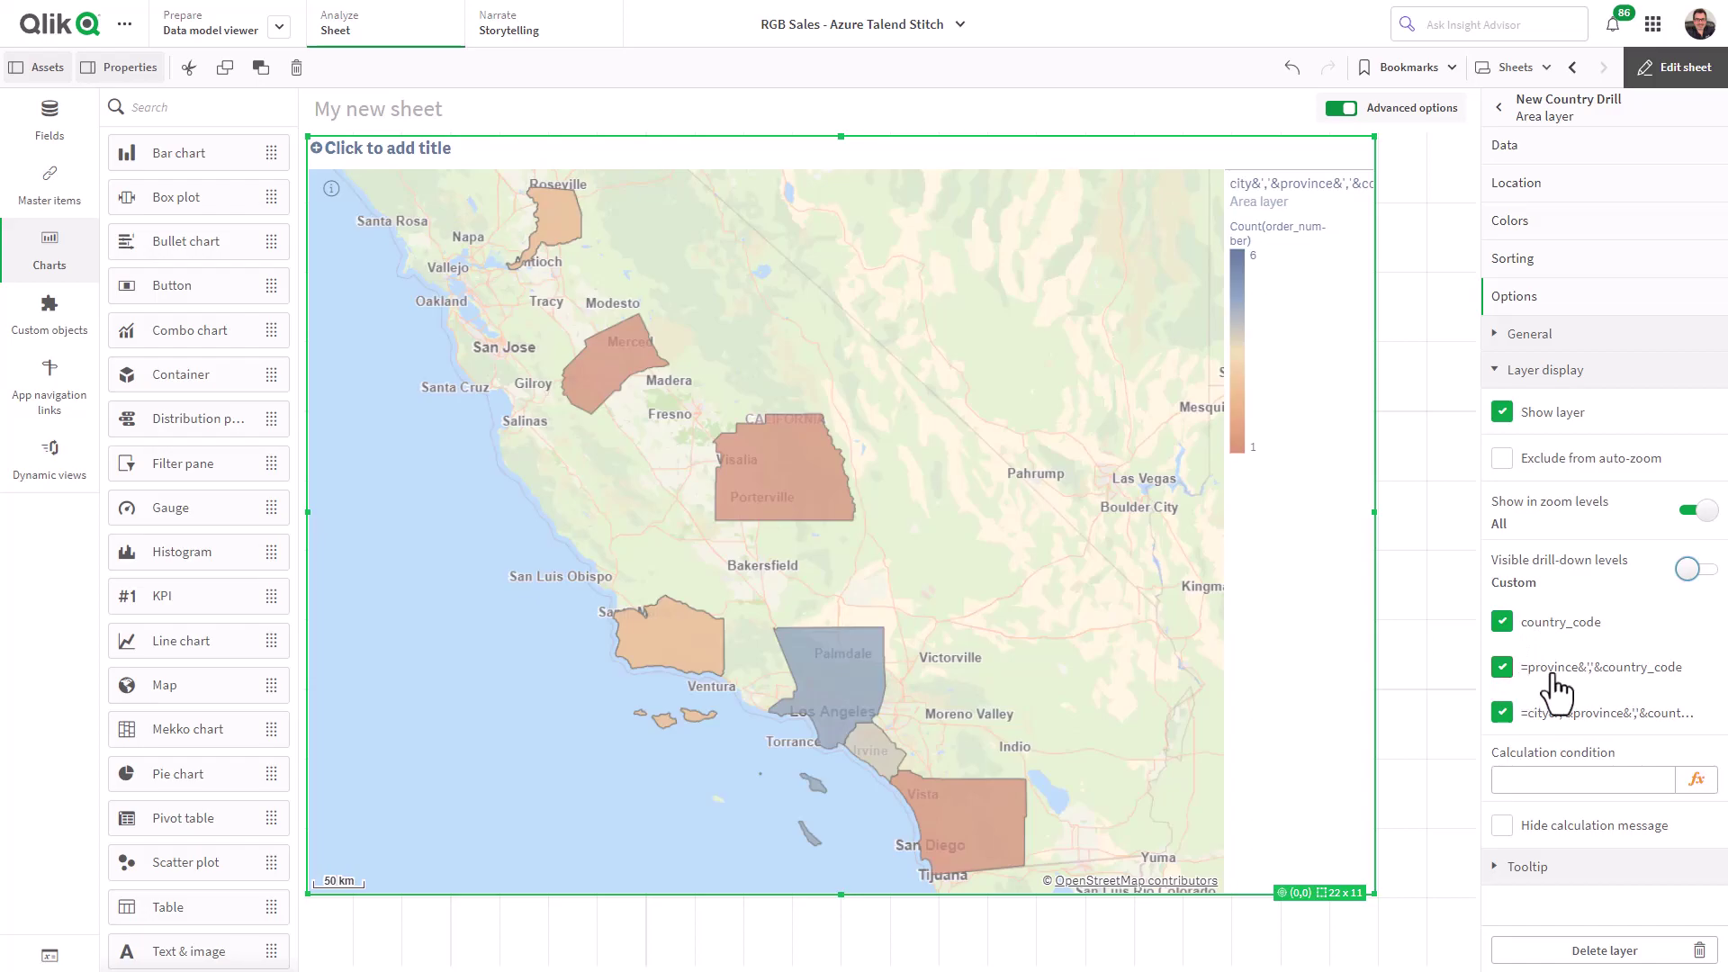
{"action": "left_click", "coordinate": [1512, 718]}
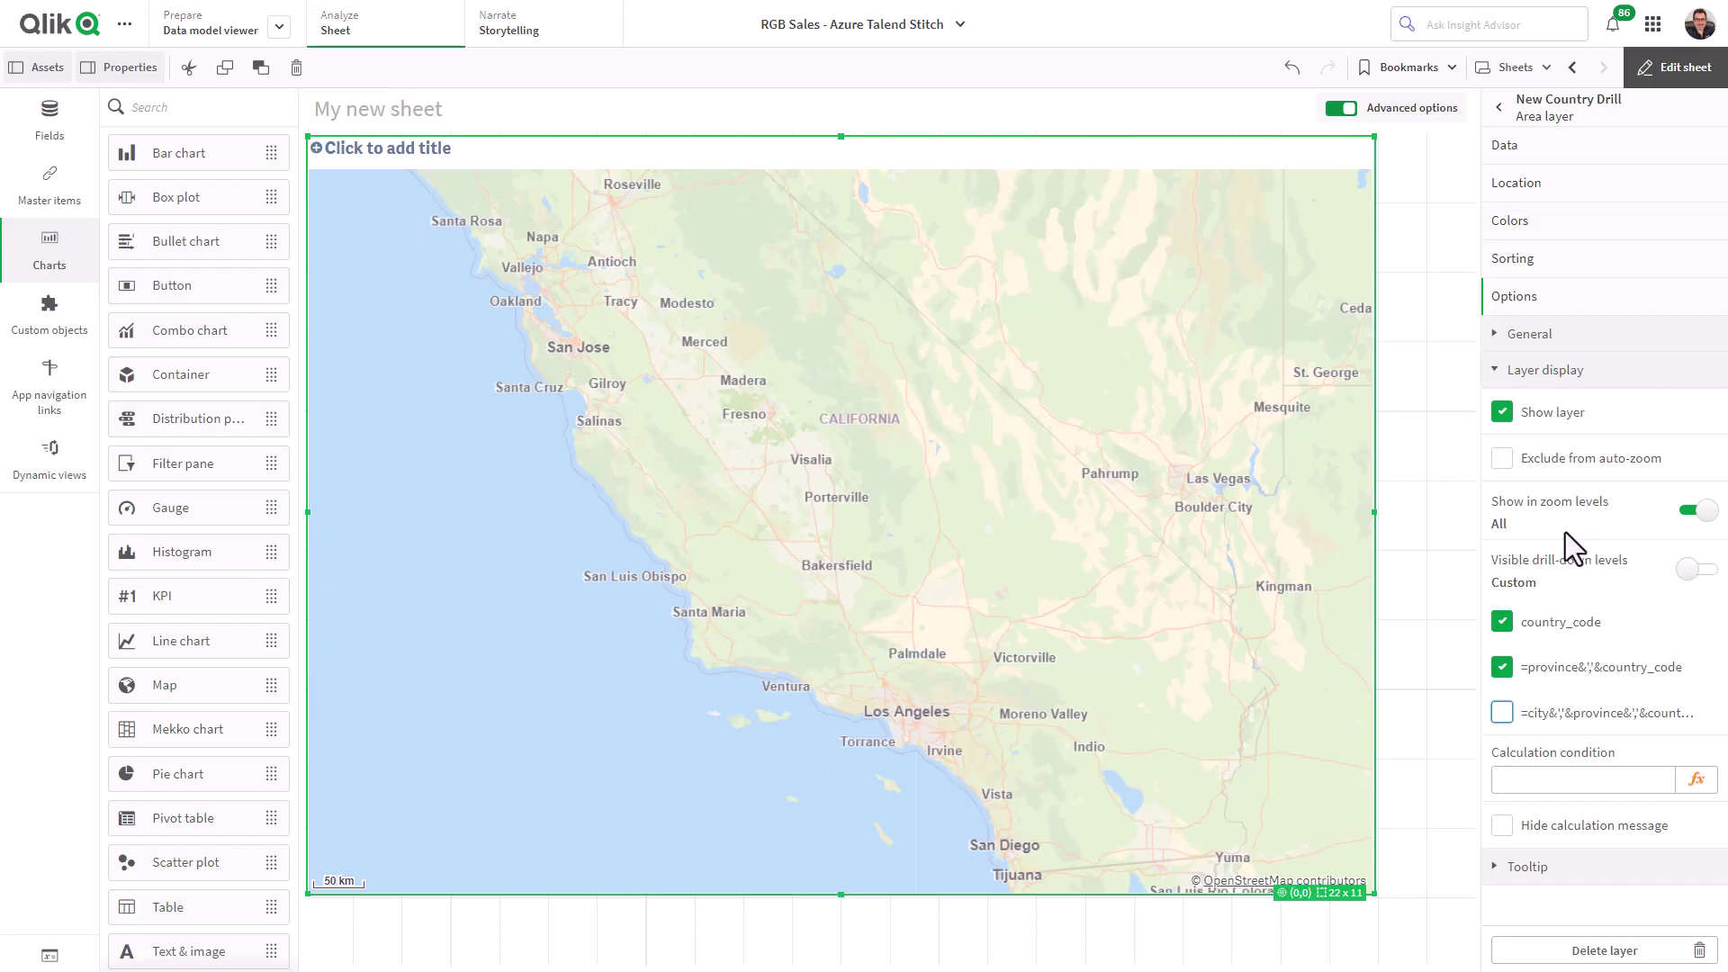
Add a point layer to the map with New Country Drill as its point dimension
{"action": "left_click", "coordinate": [1542, 115]}
{"action": "left_click", "coordinate": [1586, 261]}
{"action": "left_click", "coordinate": [1596, 396]}
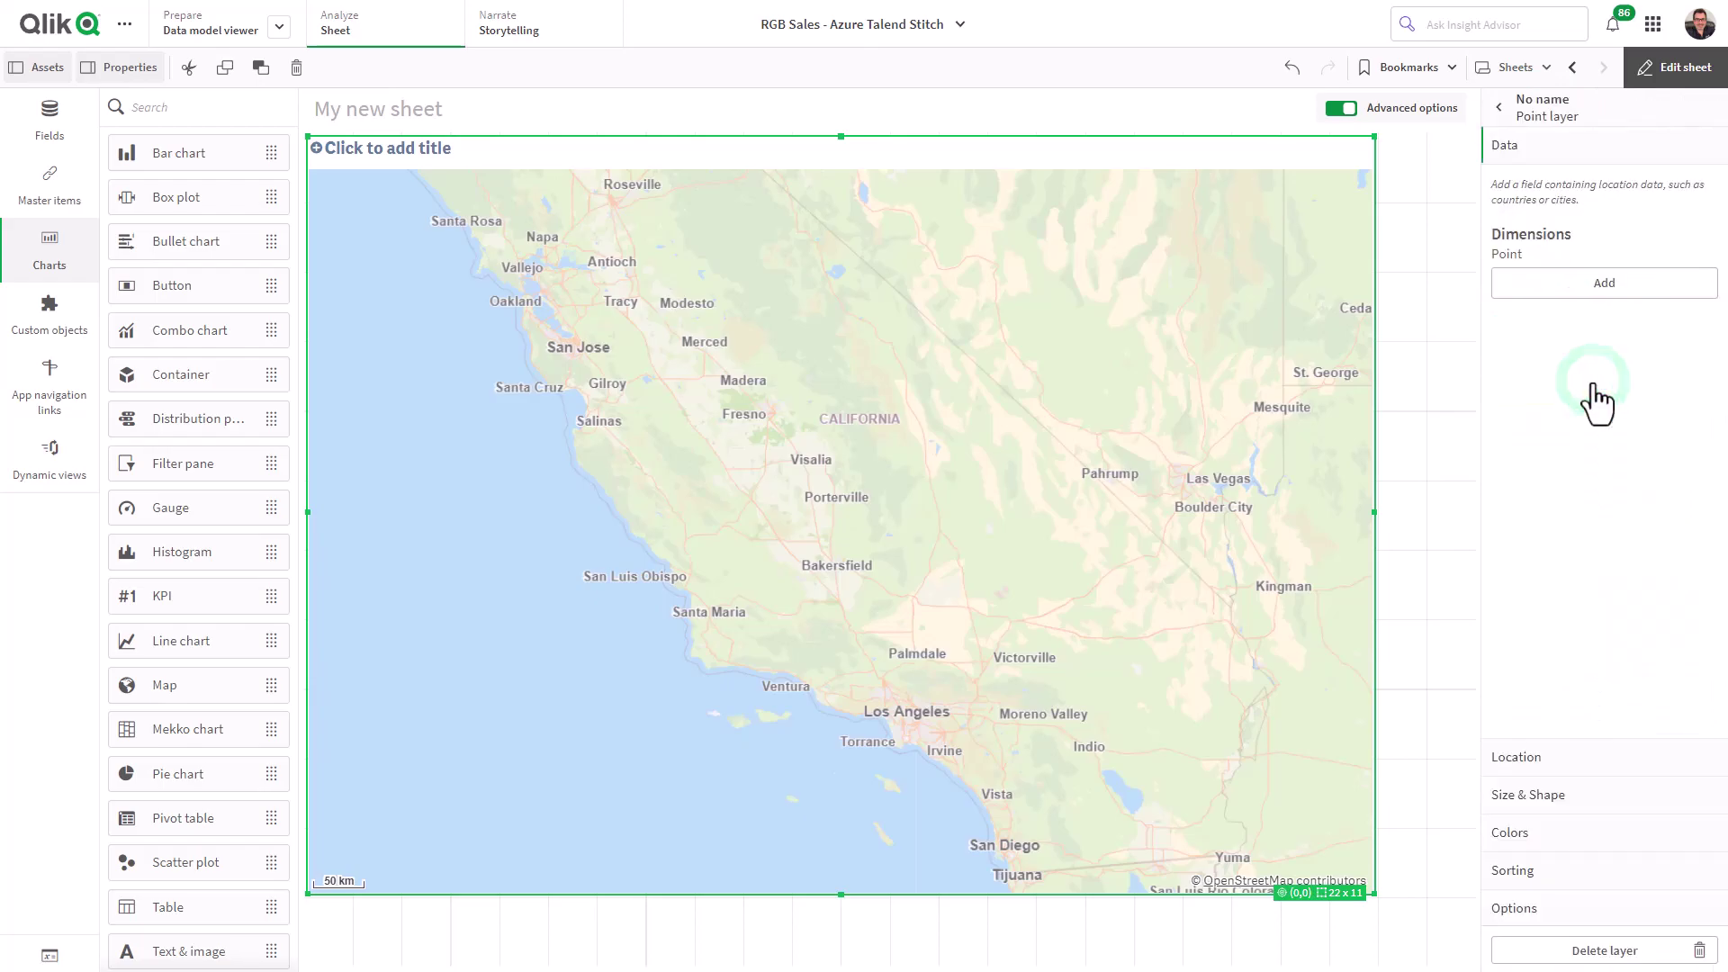
{"action": "left_click", "coordinate": [1583, 284]}
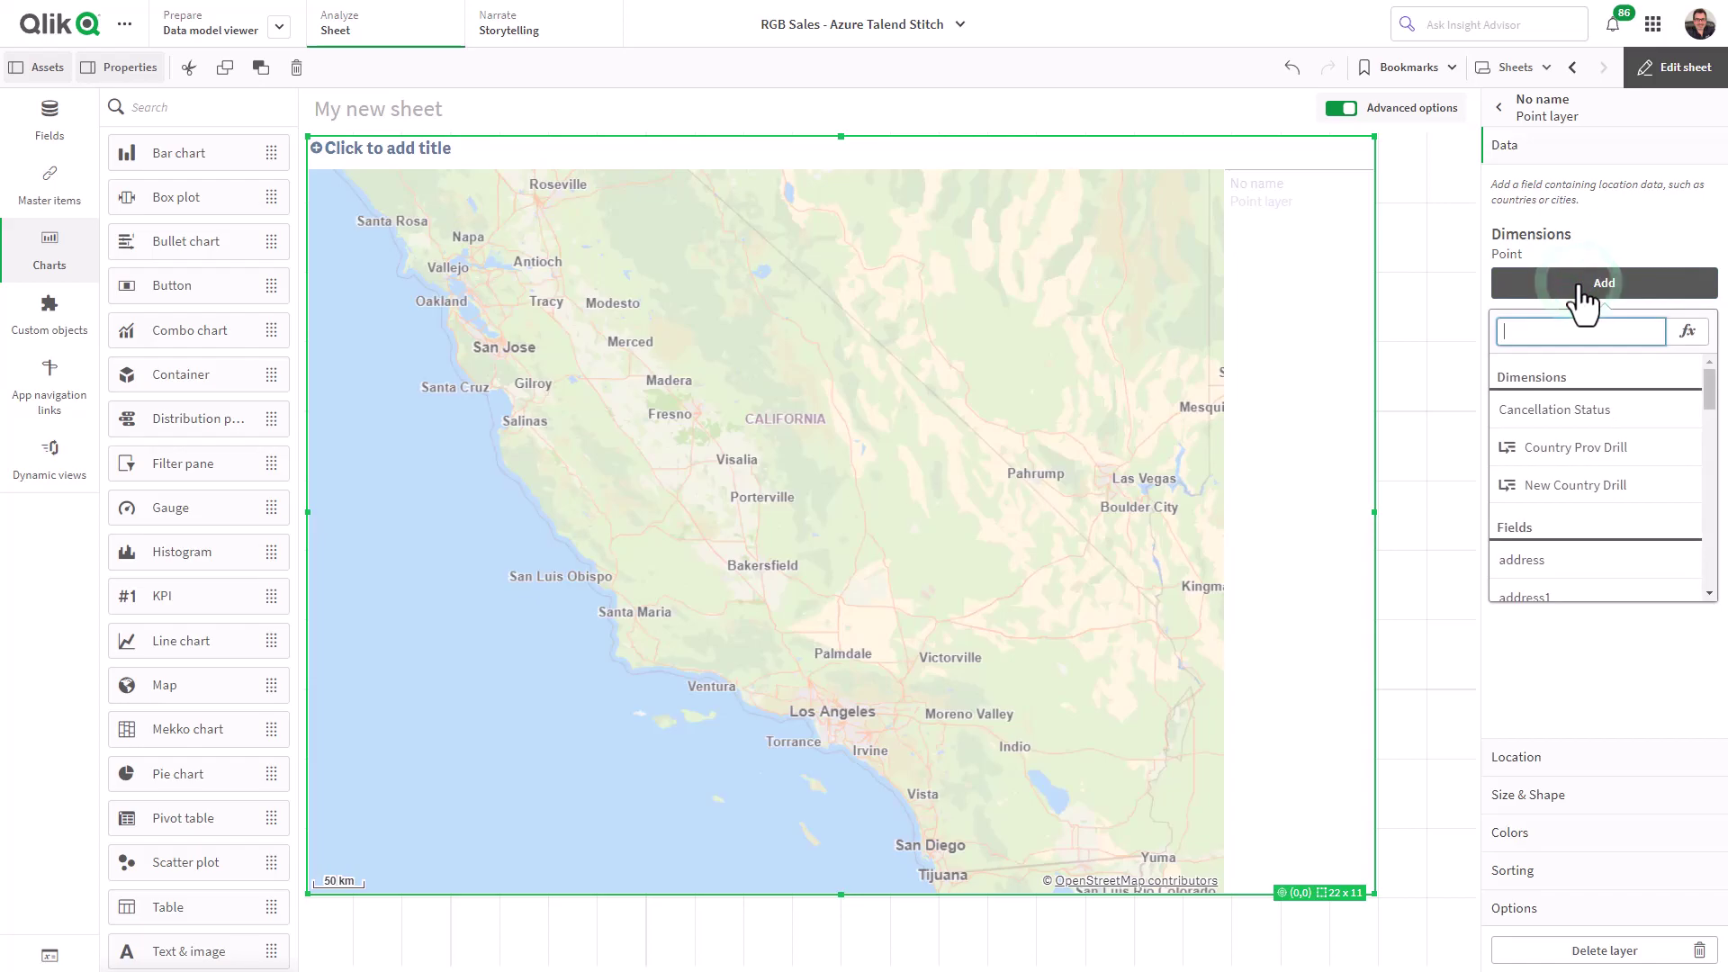
{"action": "left_click", "coordinate": [1577, 486]}
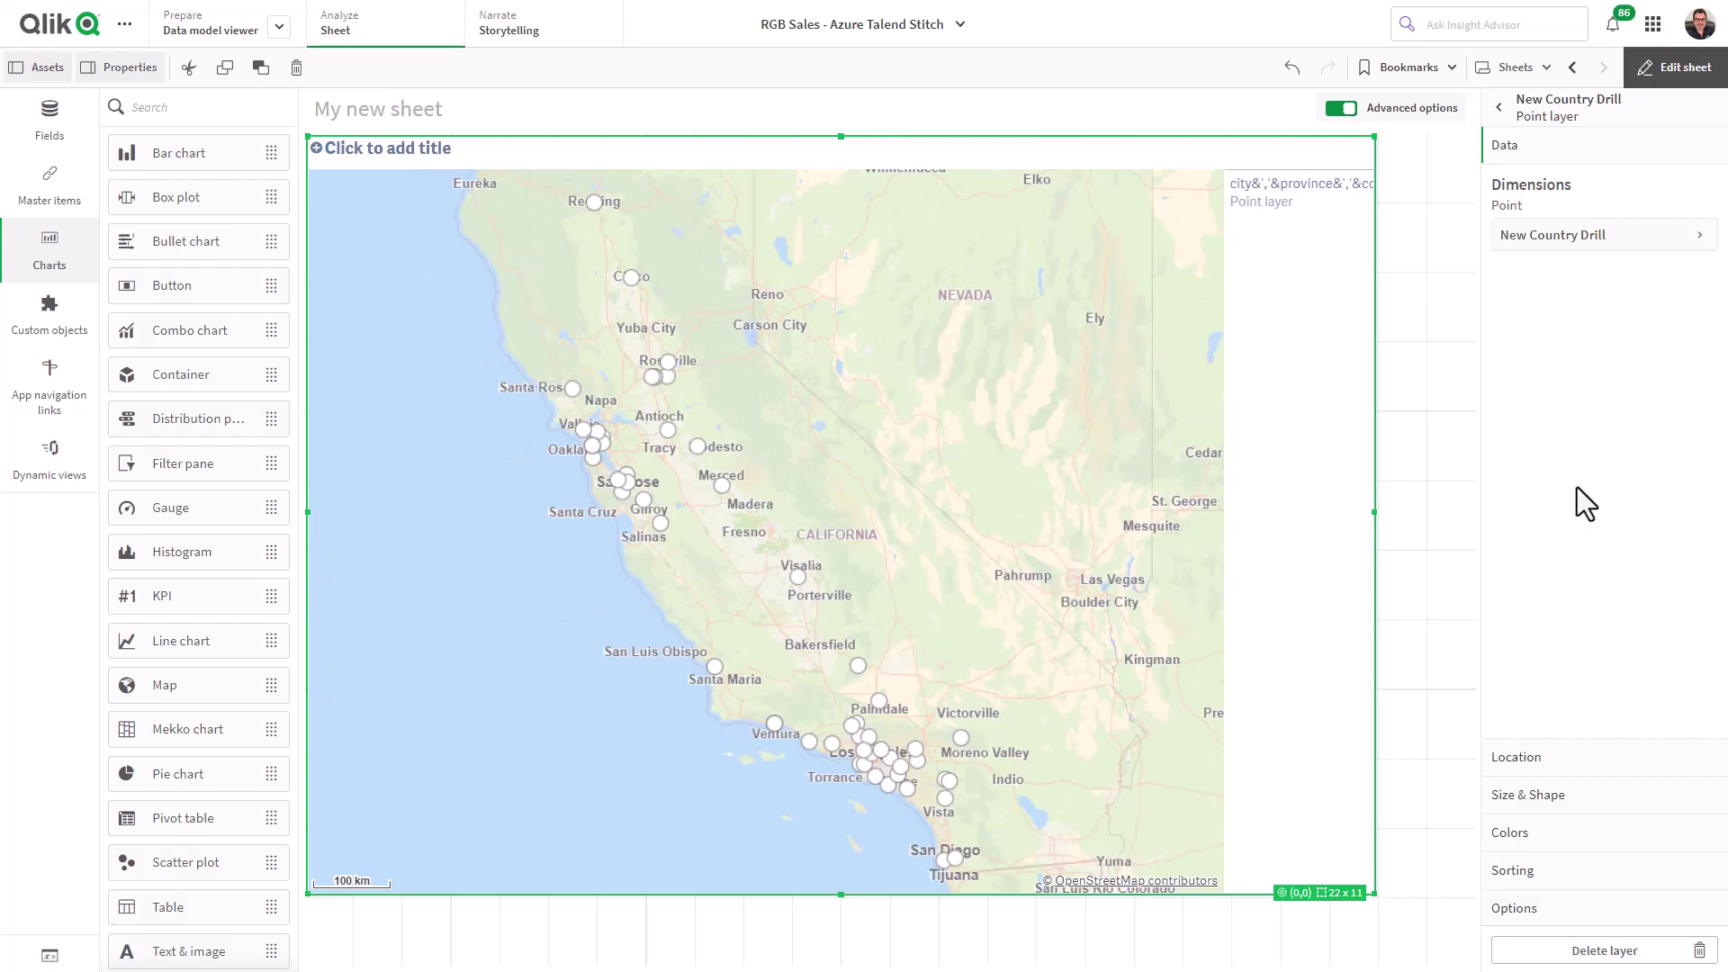
Size the point layer's bubbles by Count(order_number)
{"action": "left_click", "coordinate": [1530, 805]}
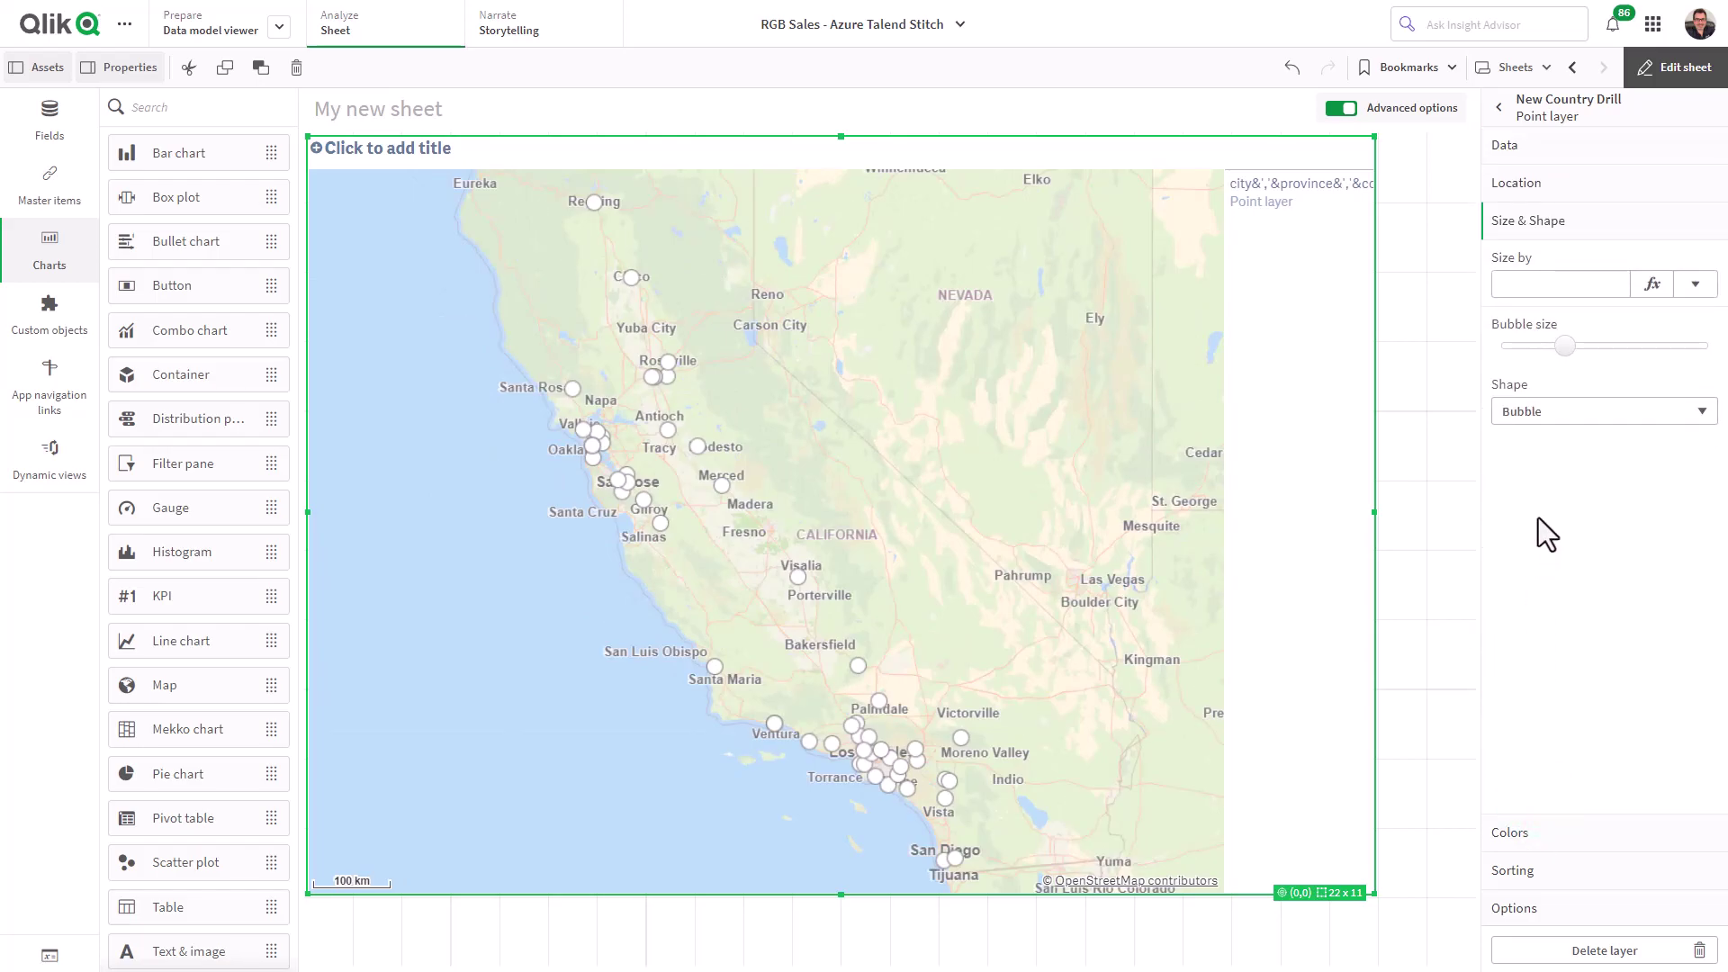
{"action": "left_click", "coordinate": [1696, 286]}
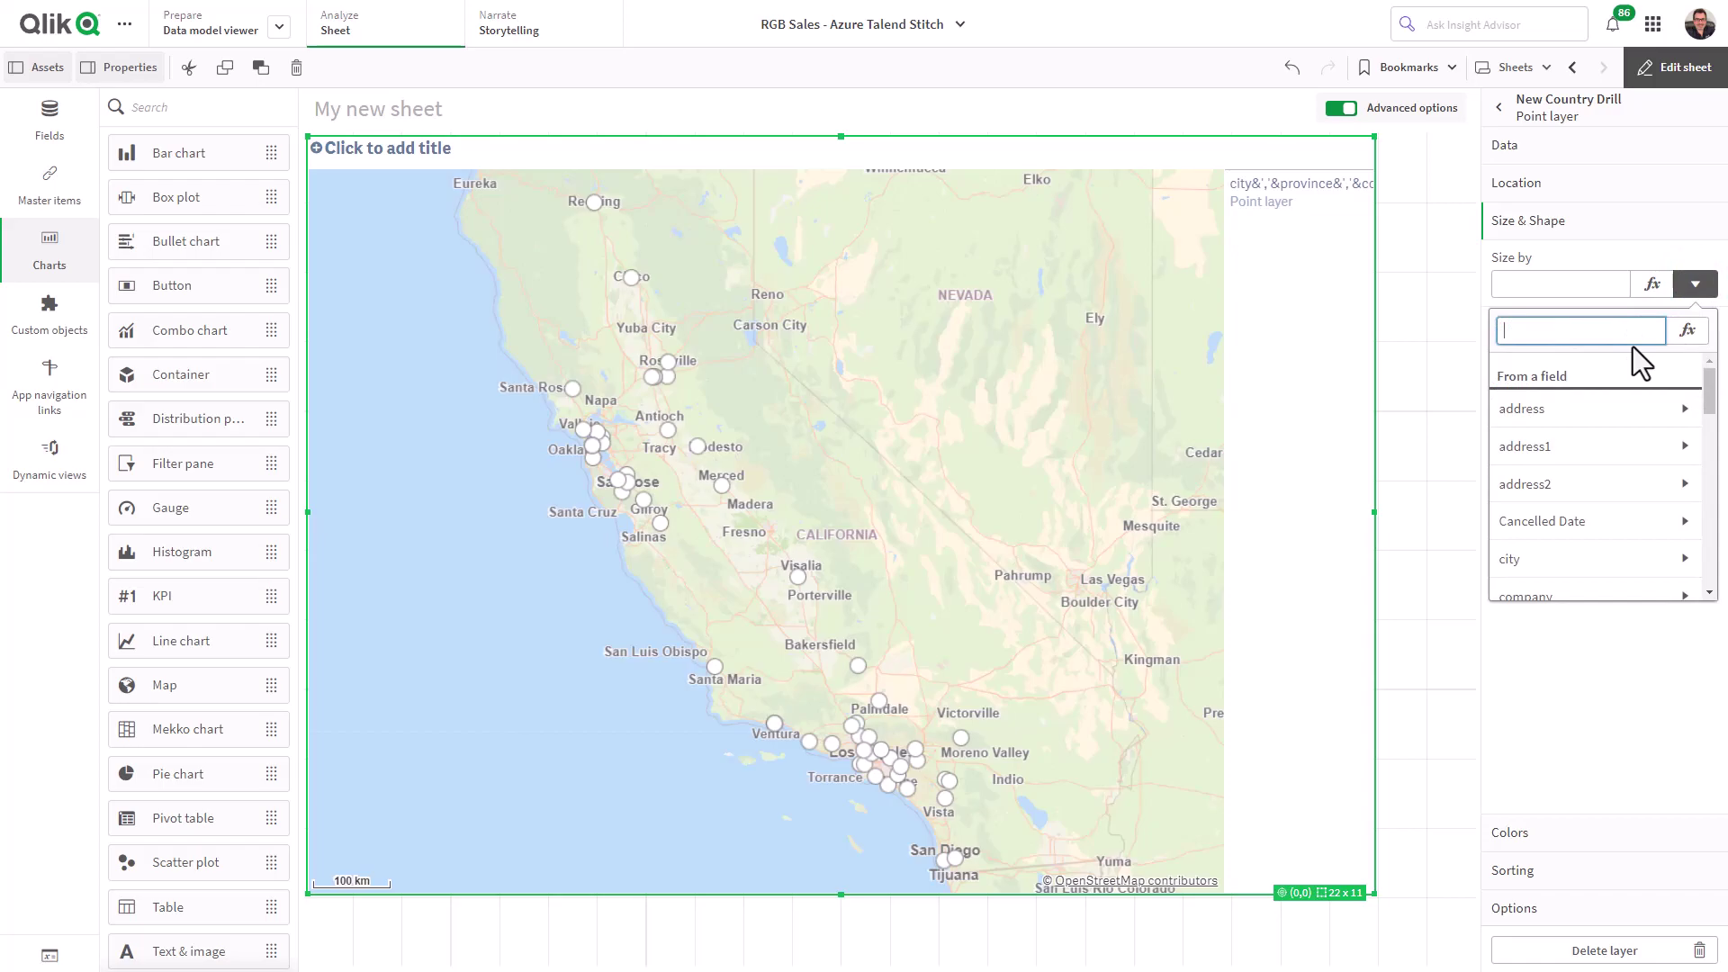
{"action": "type", "text": "ord"}
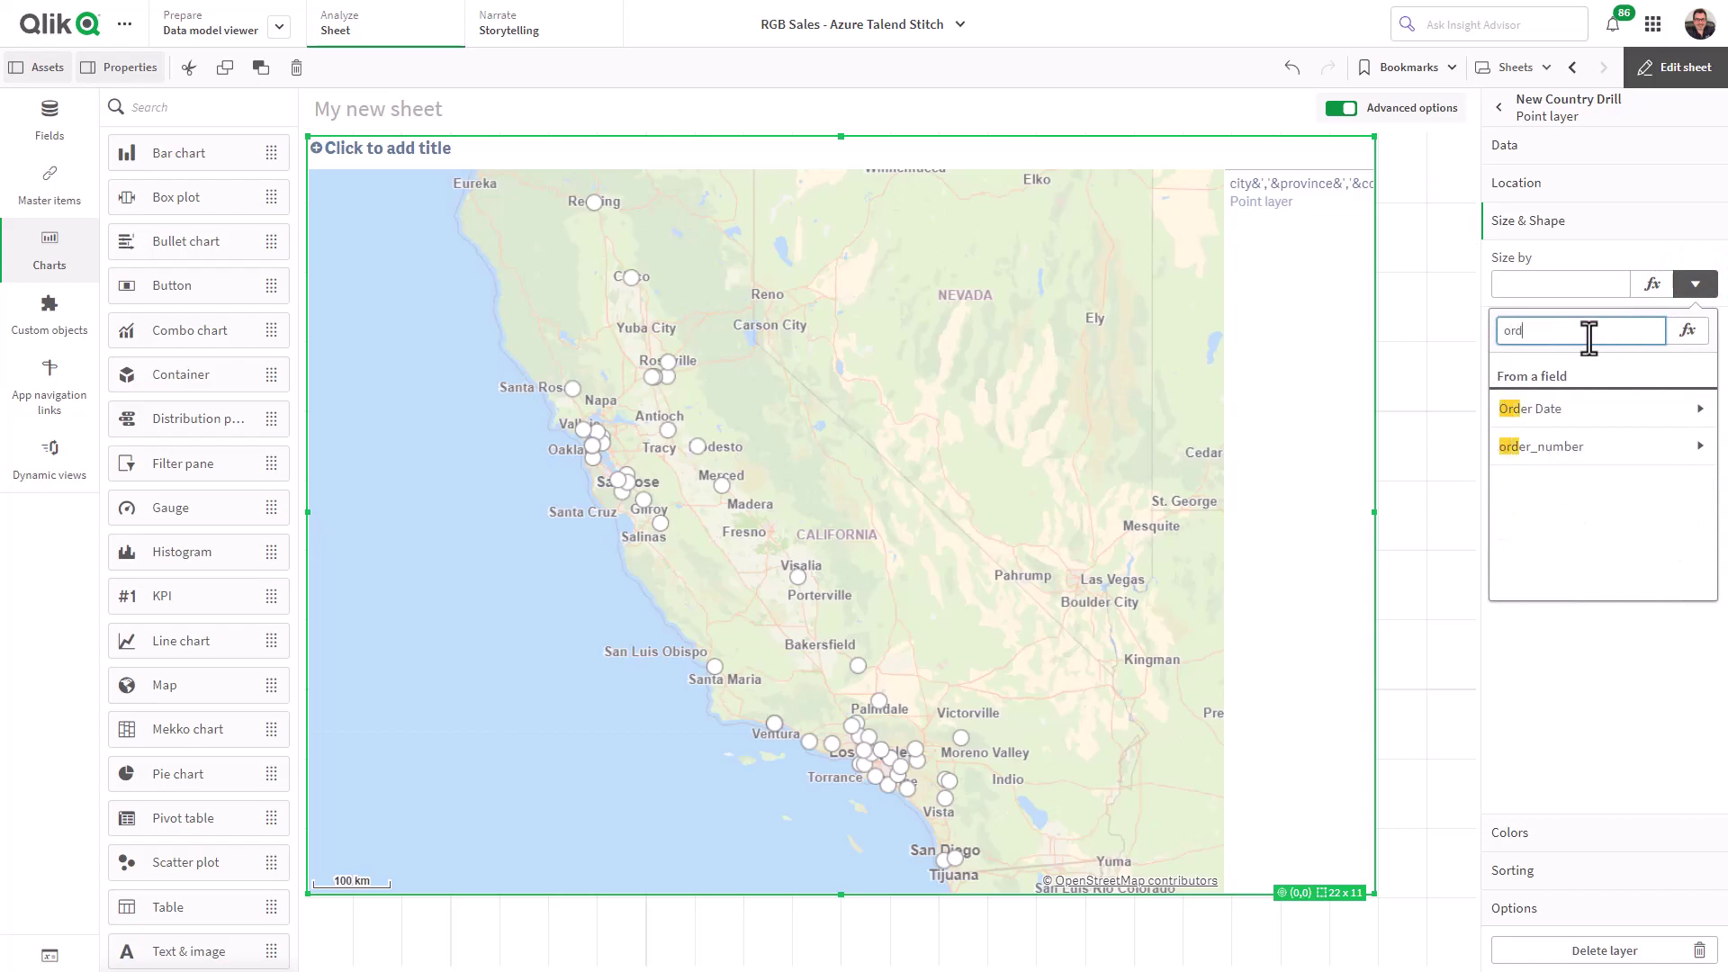
{"action": "left_click", "coordinate": [1546, 437]}
{"action": "left_click", "coordinate": [1540, 434]}
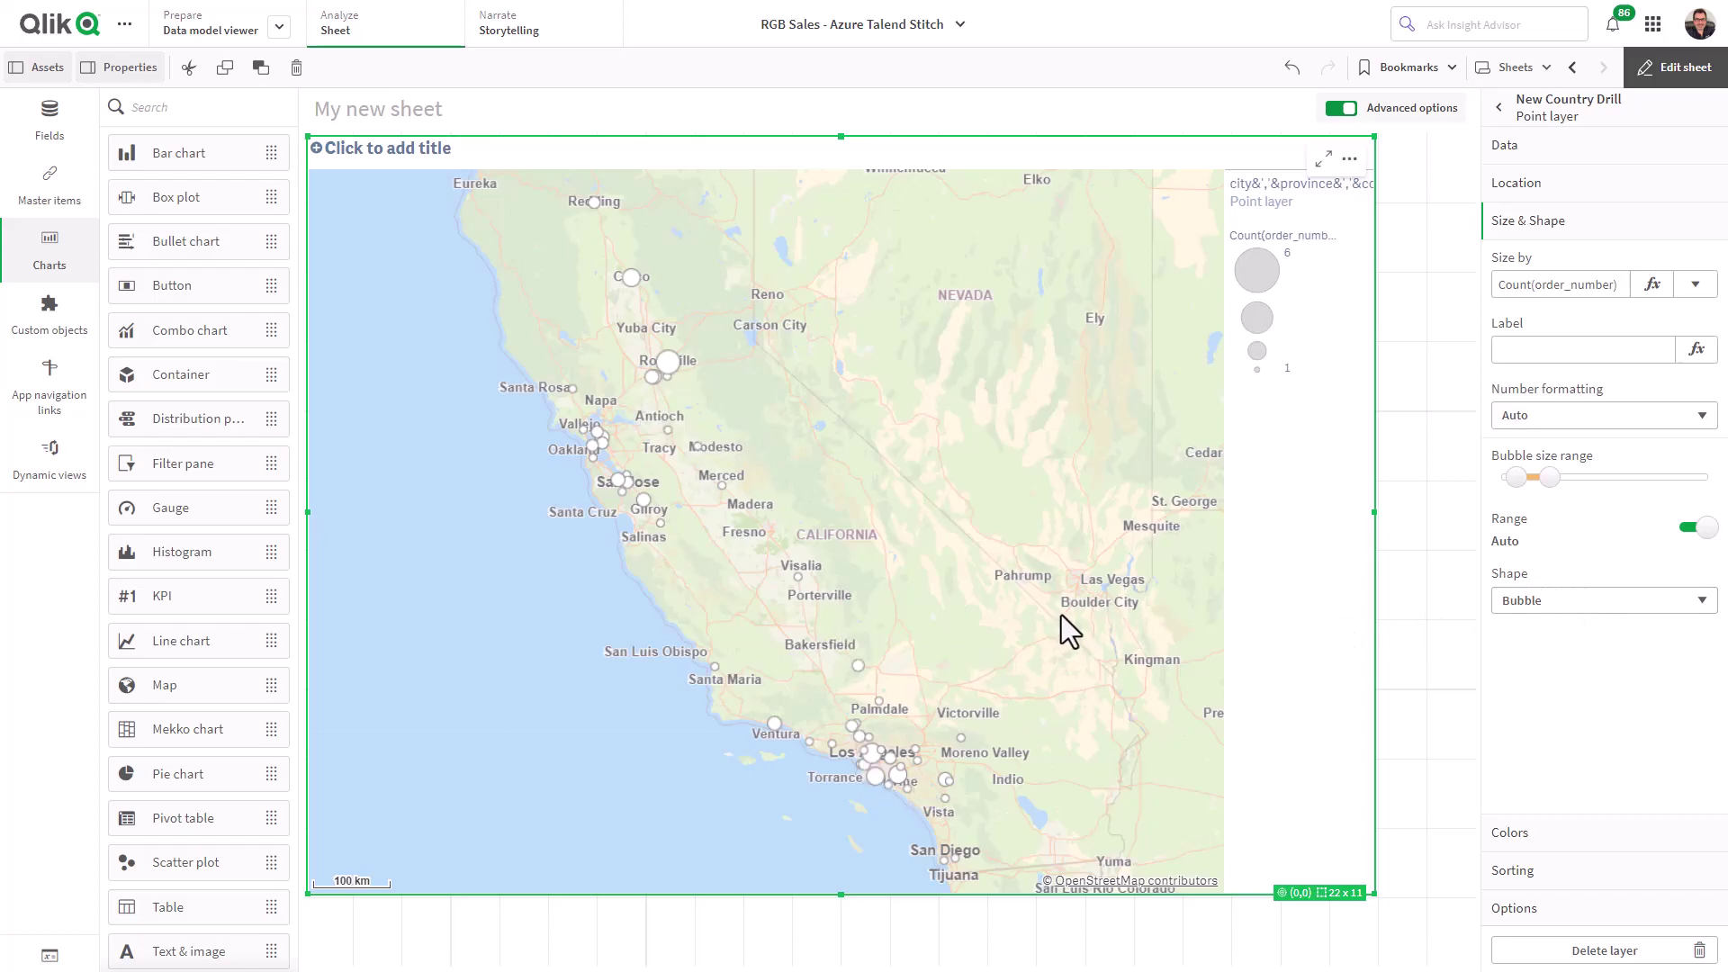
Color the point layer's bubbles a single bright blue
{"action": "left_click", "coordinate": [1521, 834]}
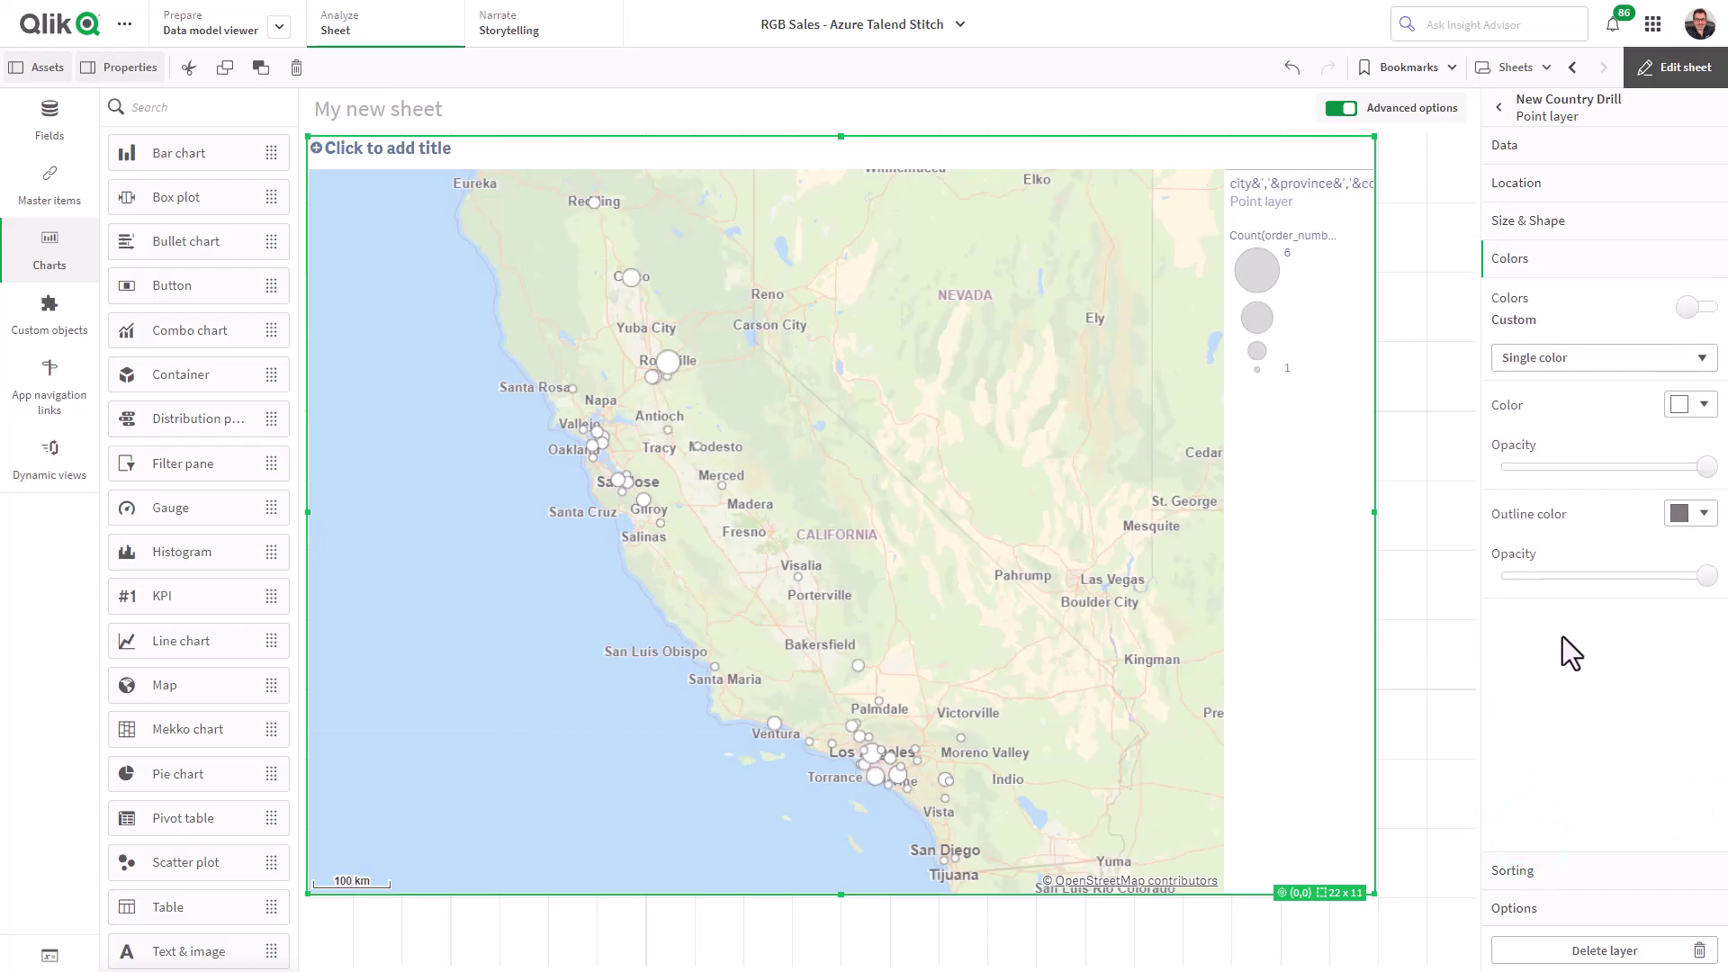
{"action": "left_click", "coordinate": [1704, 404]}
{"action": "left_click_drag", "start_coordinate": [1659, 270], "coordinate": [1591, 293]}
{"action": "left_click", "coordinate": [1595, 405]}
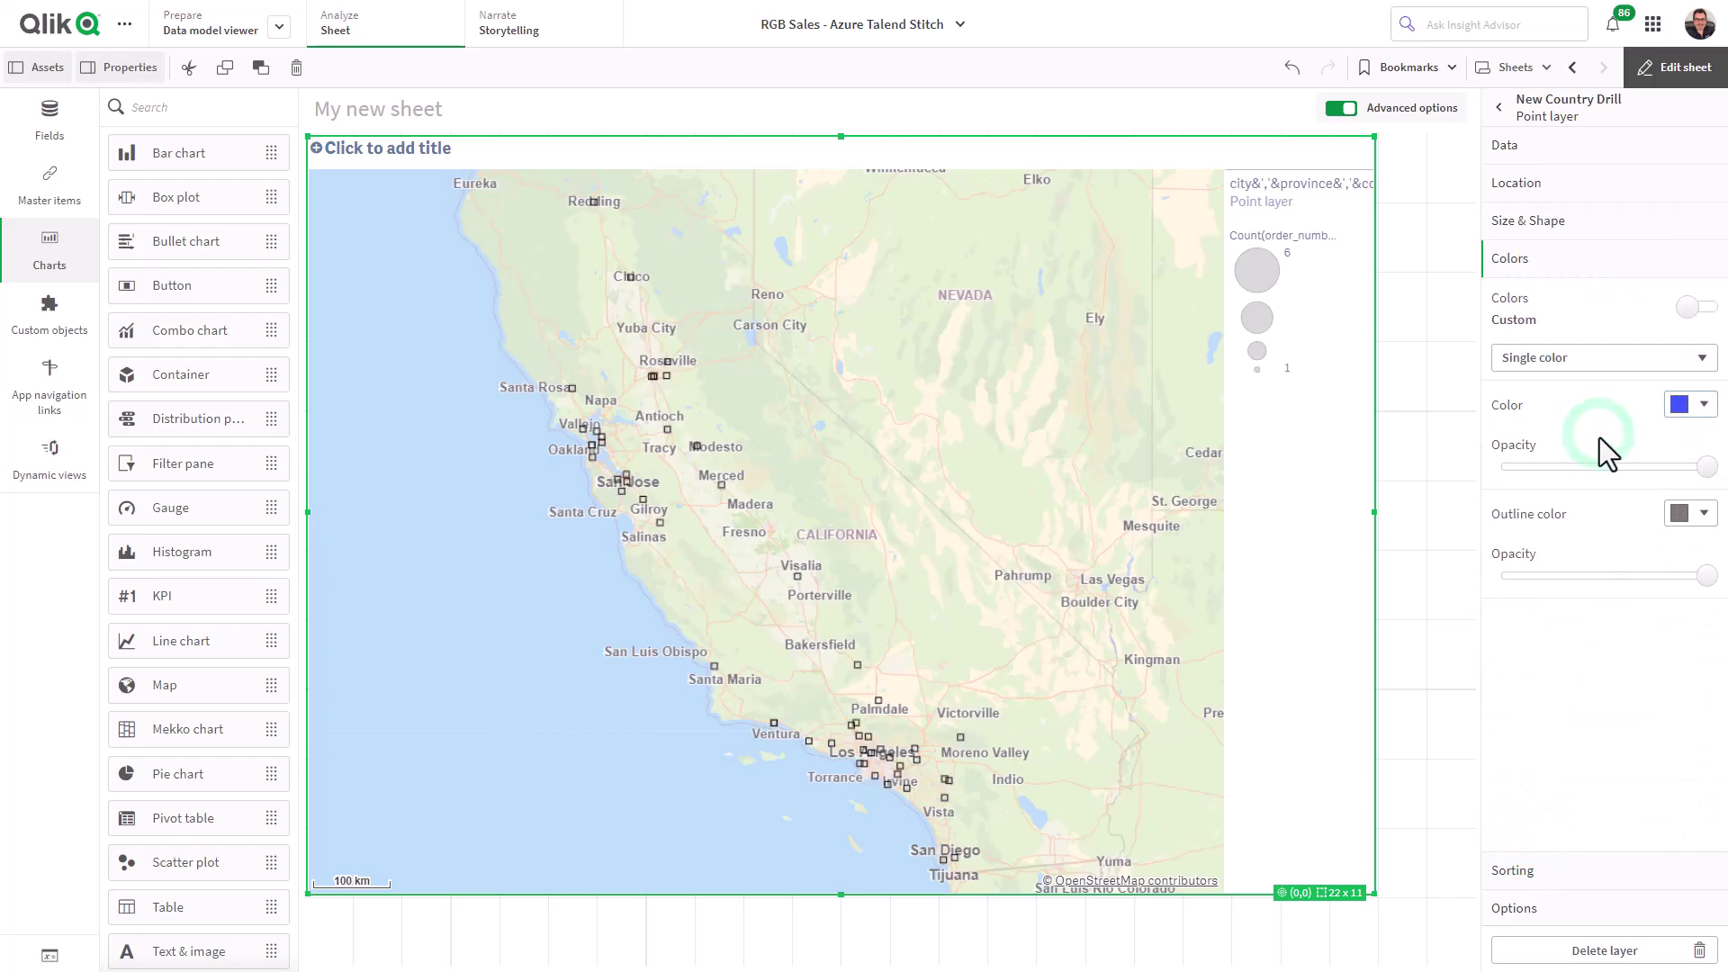
Set the bubbles' outline color to f1deb6 and reduce the outline opacity to about 60 percent
{"action": "left_click", "coordinate": [1705, 512]}
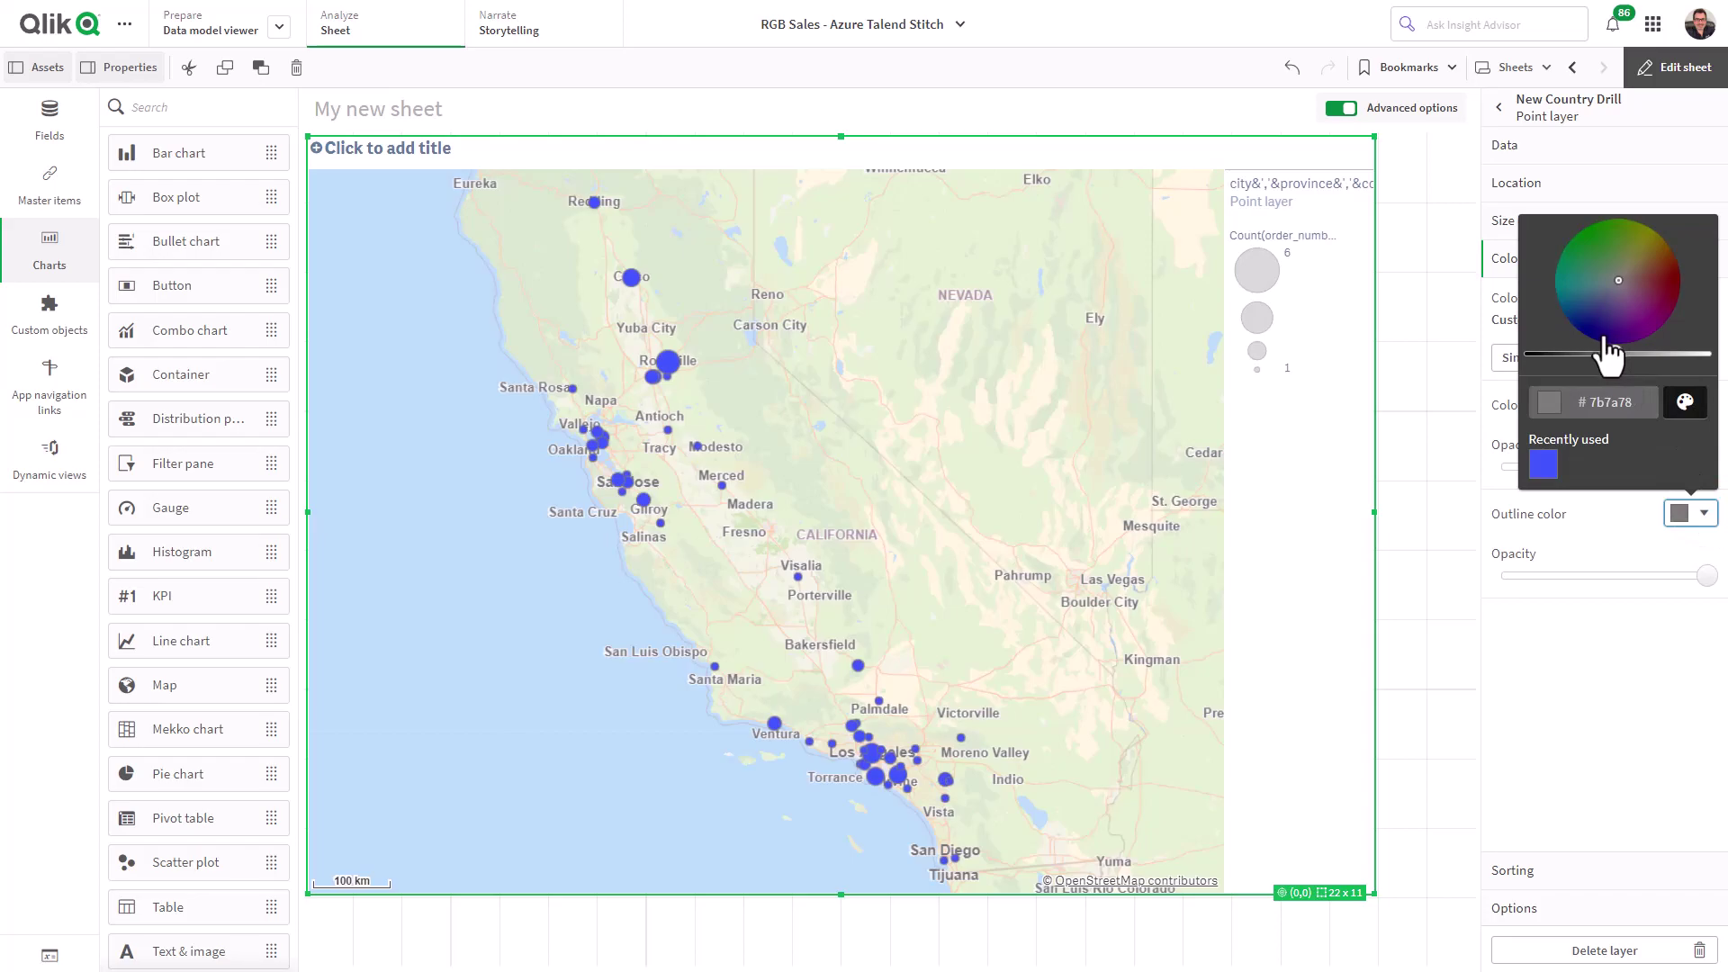
{"action": "left_click", "coordinate": [1671, 291]}
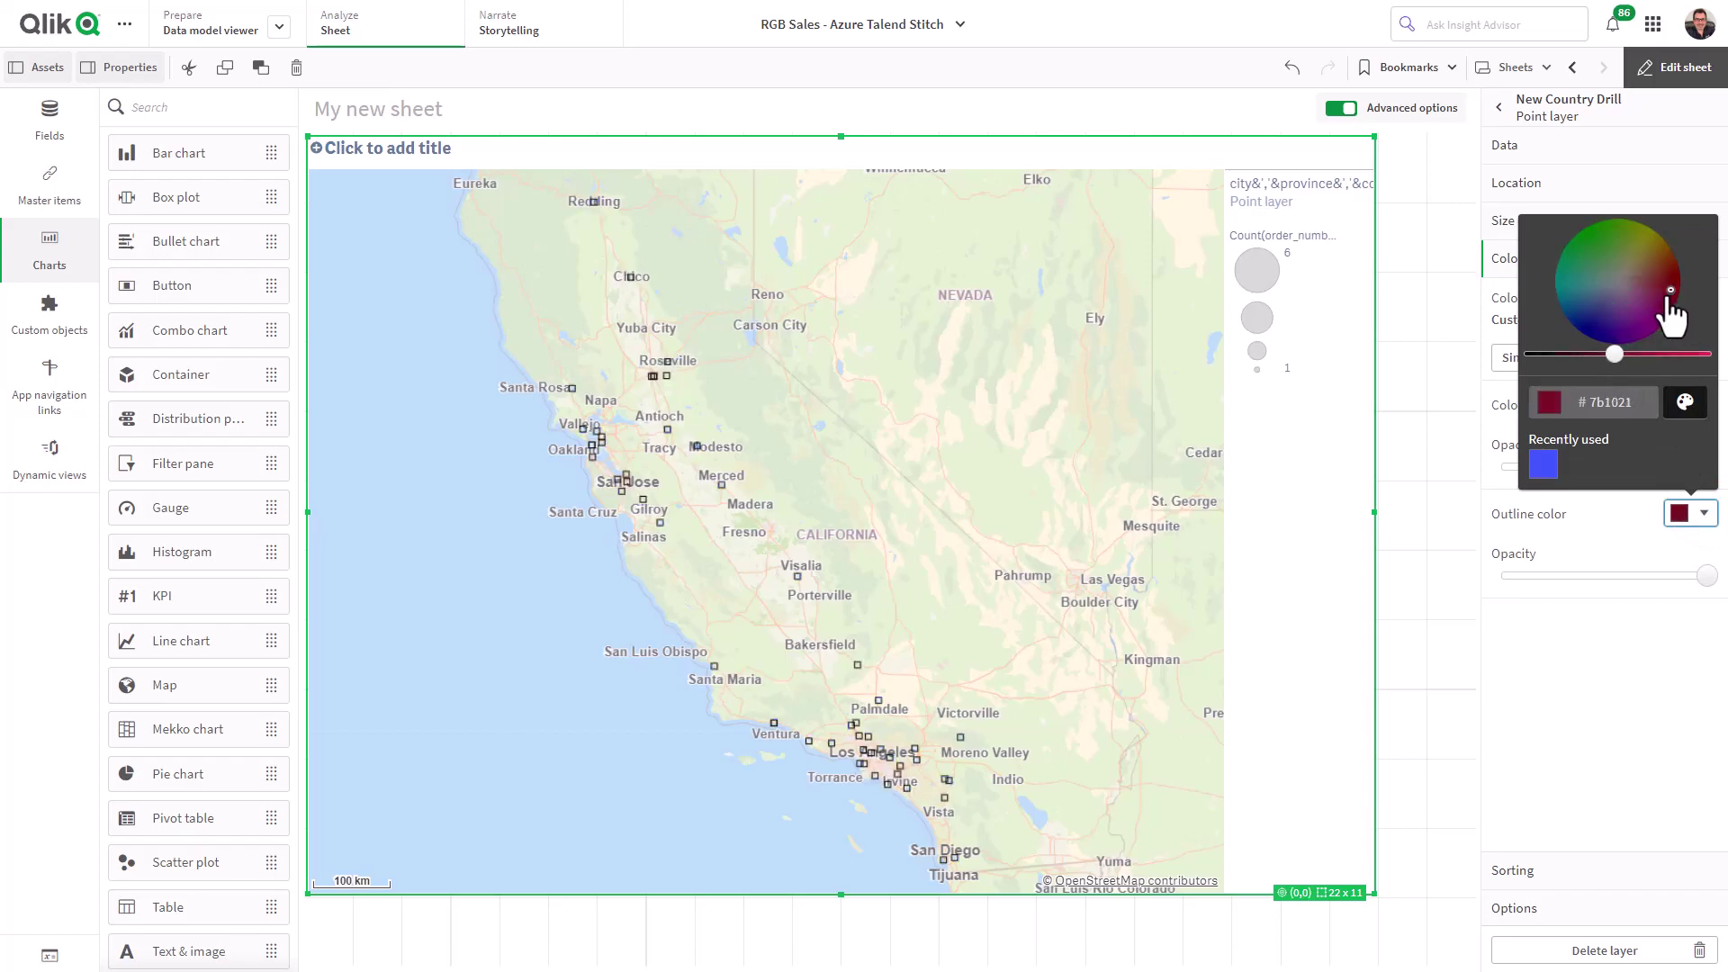
{"action": "left_click", "coordinate": [1618, 283]}
{"action": "left_click", "coordinate": [1685, 402]}
{"action": "left_click", "coordinate": [1617, 239]}
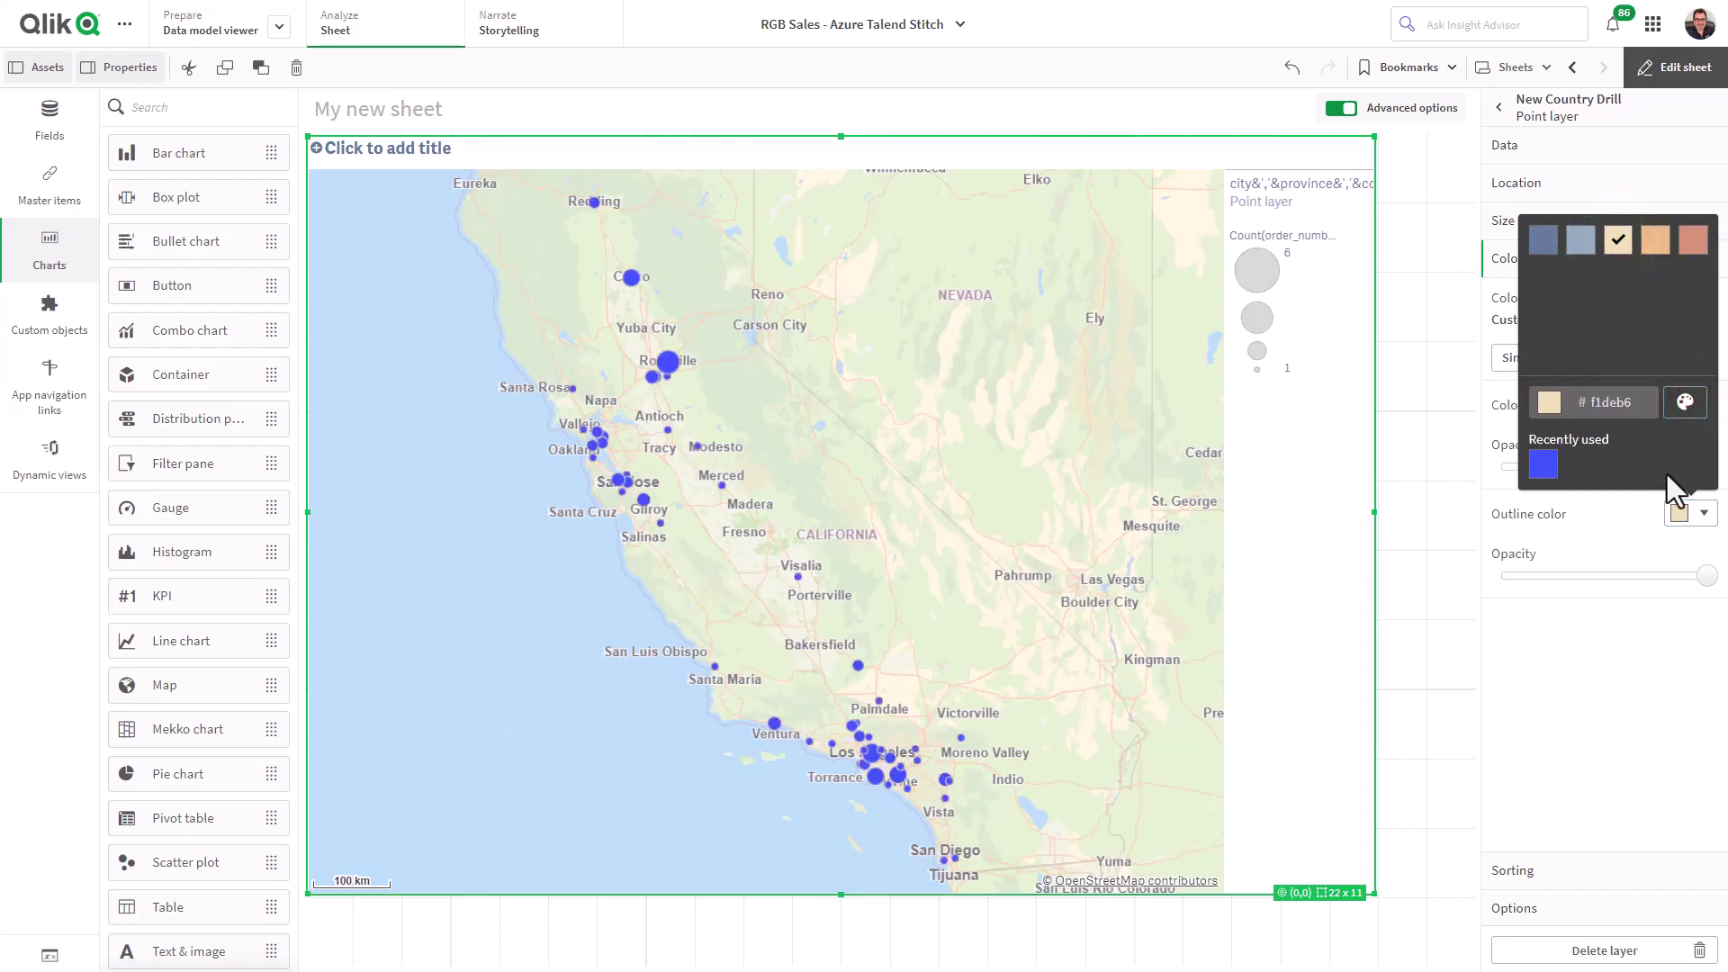
{"action": "left_click", "coordinate": [1612, 534]}
{"action": "left_click", "coordinate": [1615, 576]}
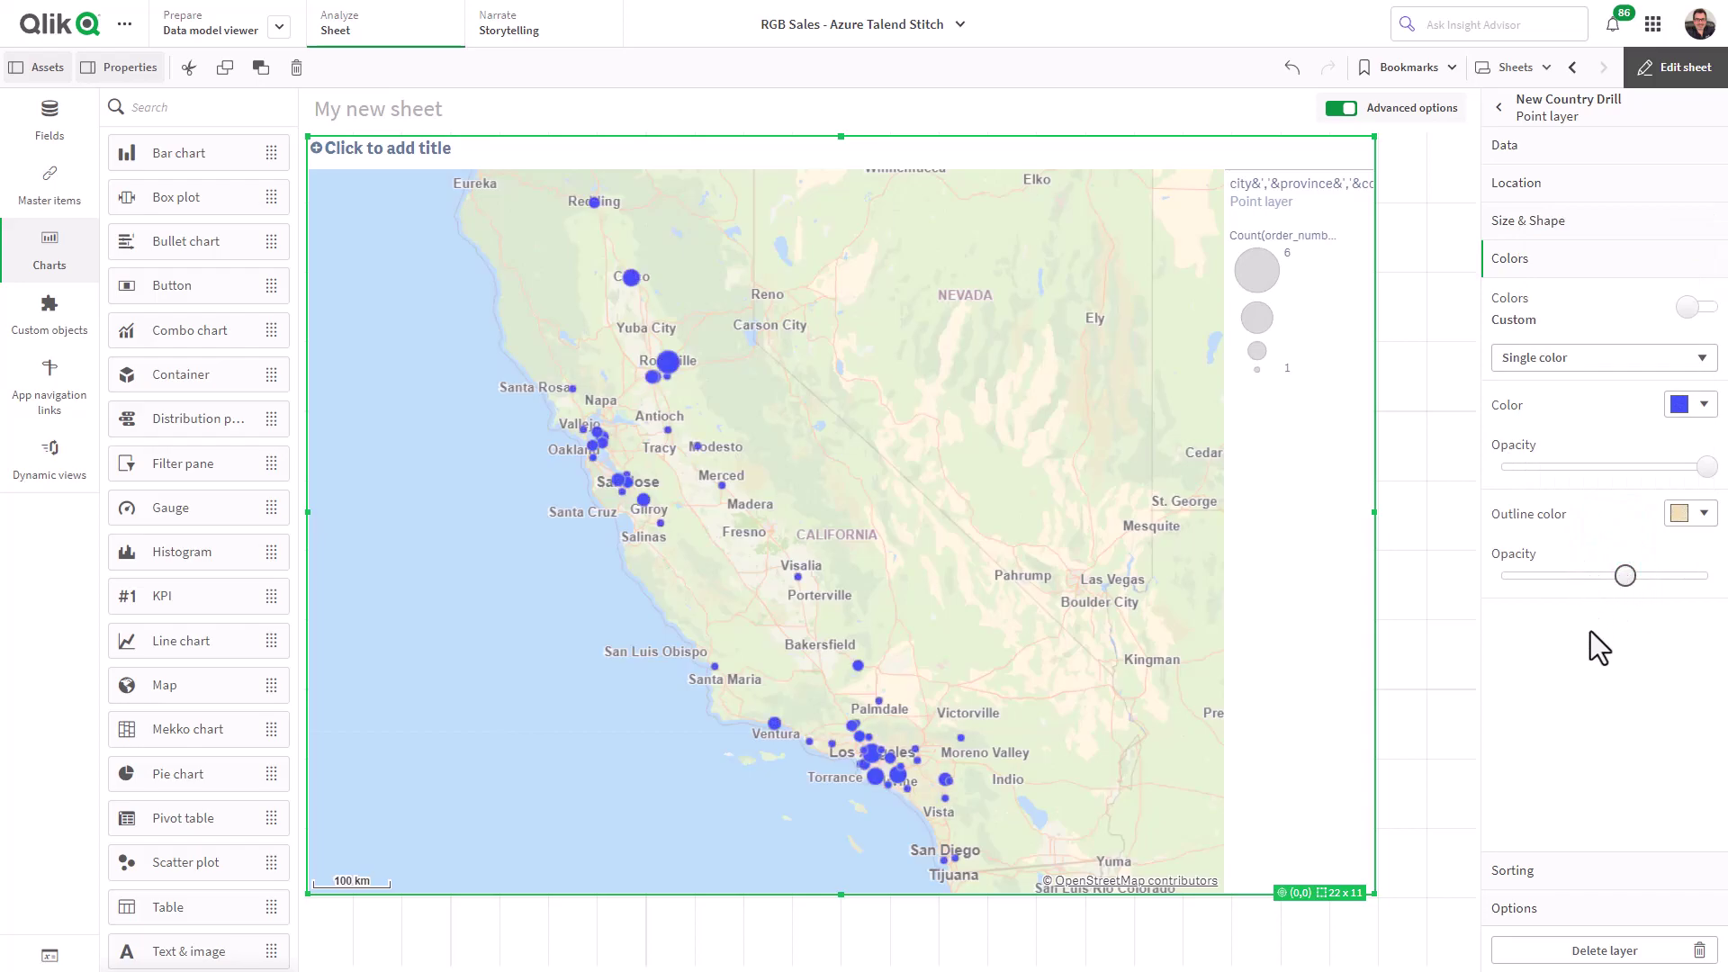
Switch the point layer's visible drill-down levels to Custom
{"action": "left_click", "coordinate": [1534, 907]}
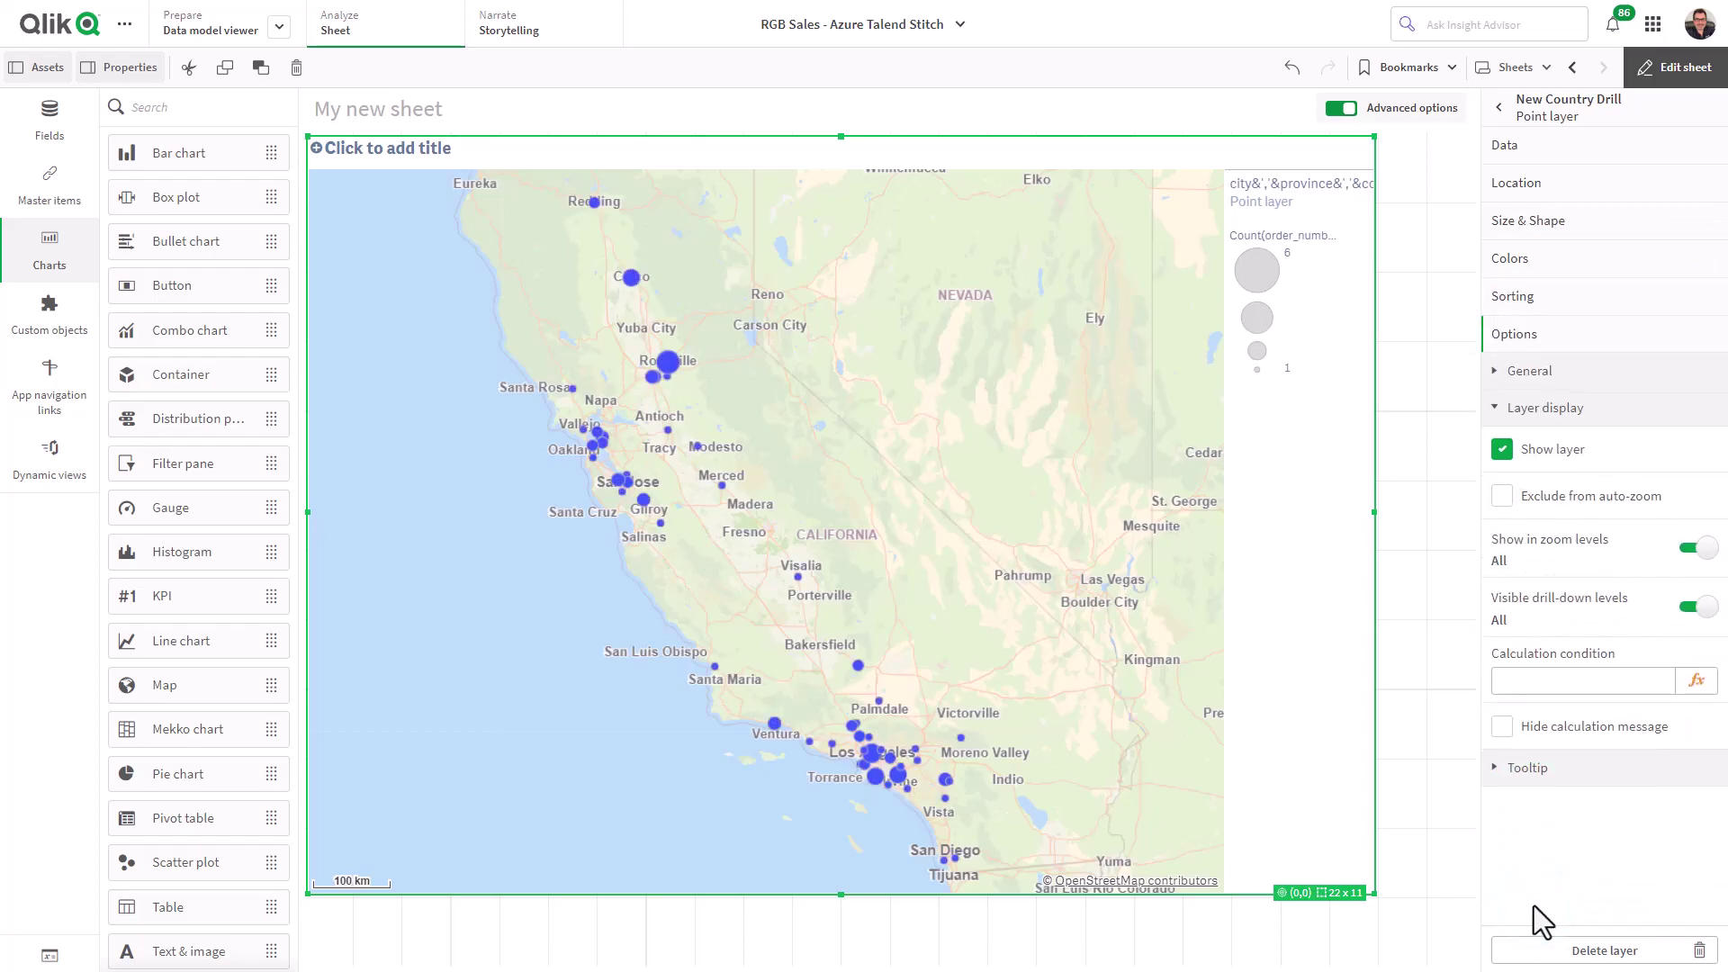
{"action": "left_click", "coordinate": [1694, 612]}
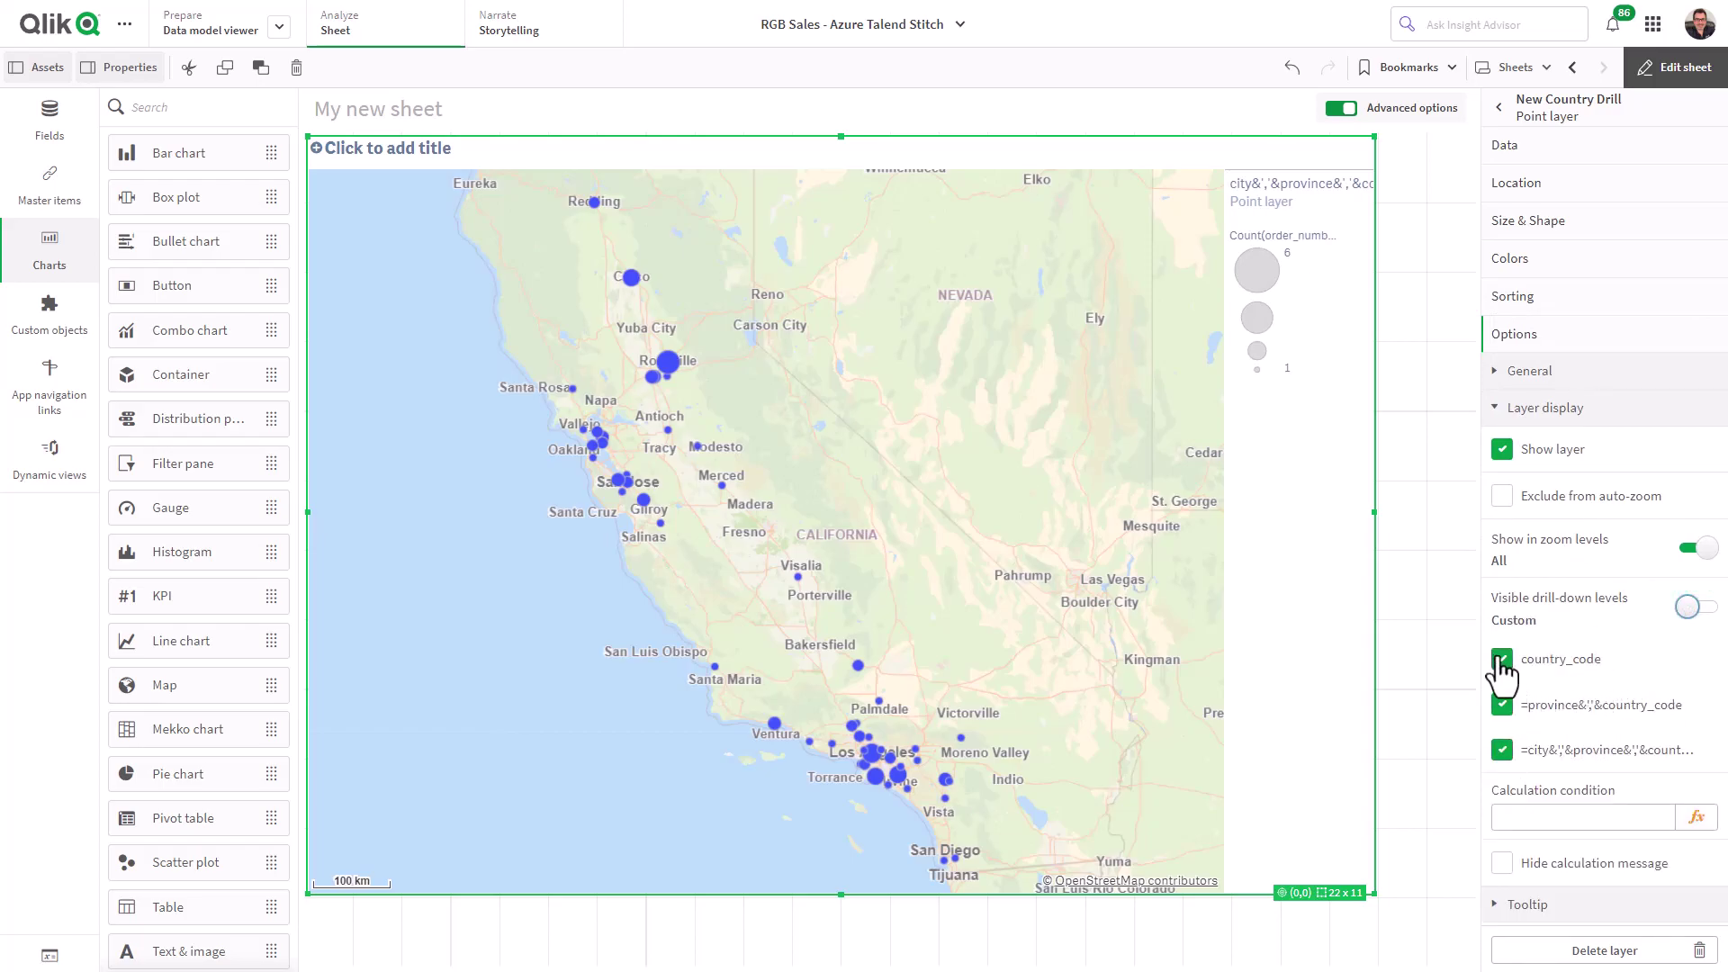
Clear all selections outside edit mode to examine both layers at country level, and reopen the sheet for editing
{"action": "left_click", "coordinate": [1663, 70]}
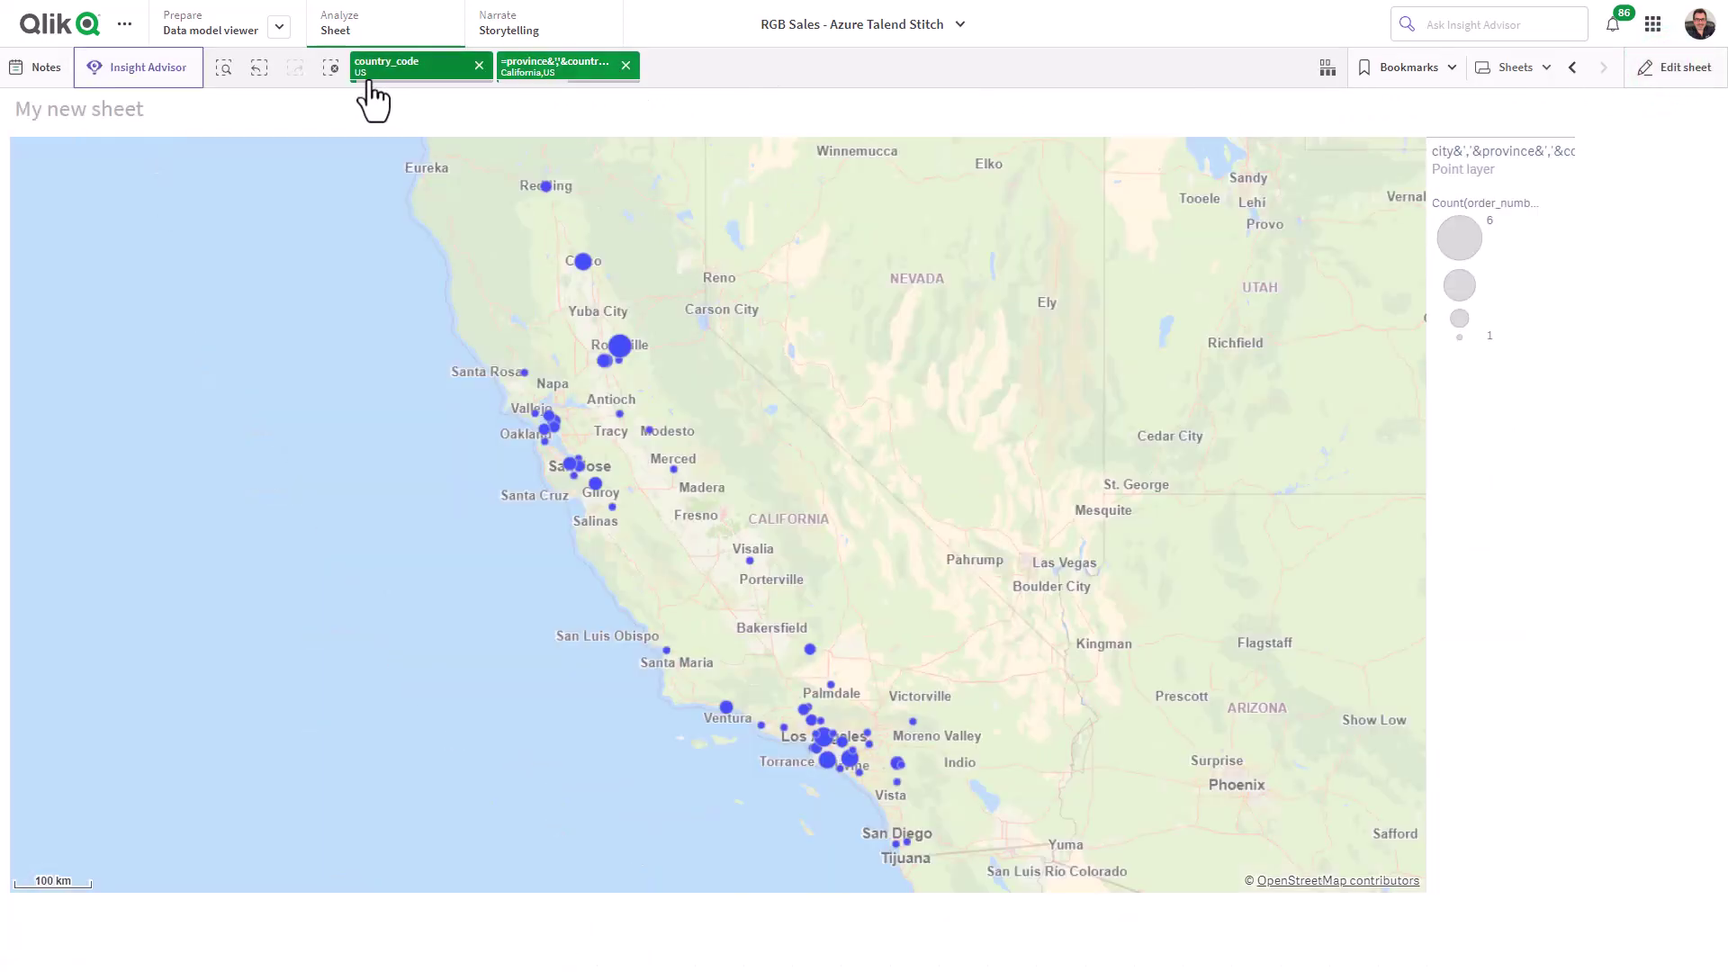
{"action": "left_click", "coordinate": [331, 69]}
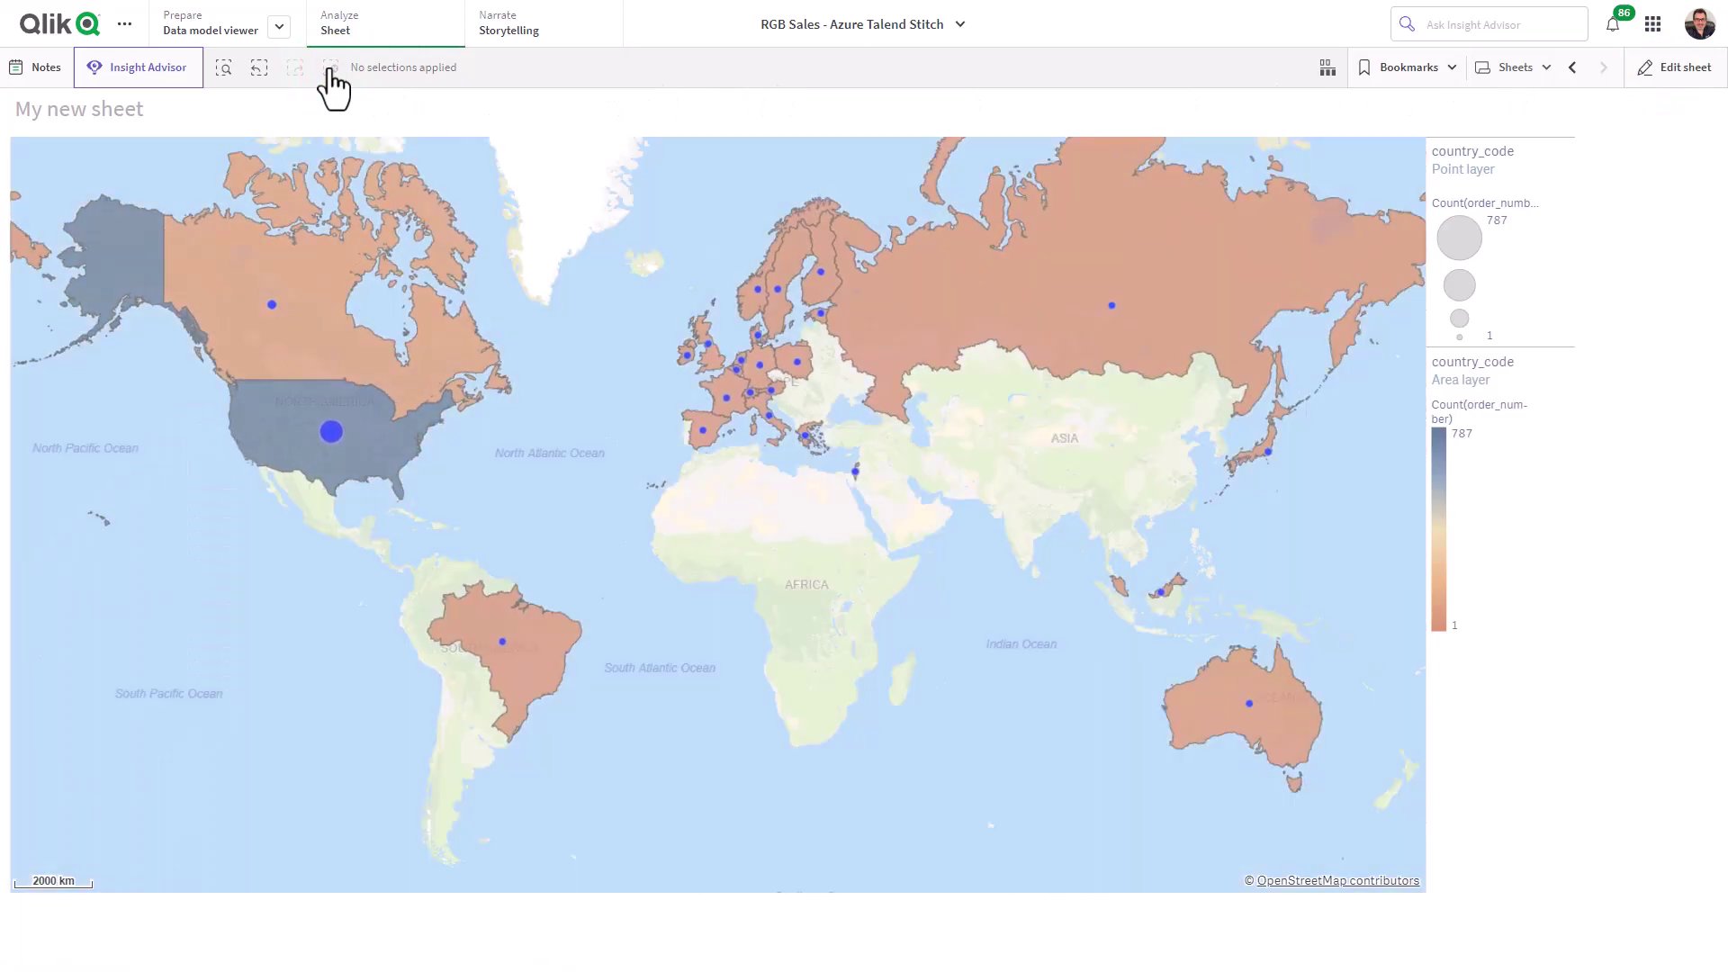
{"action": "mouse_move", "coordinate": [995, 331]}
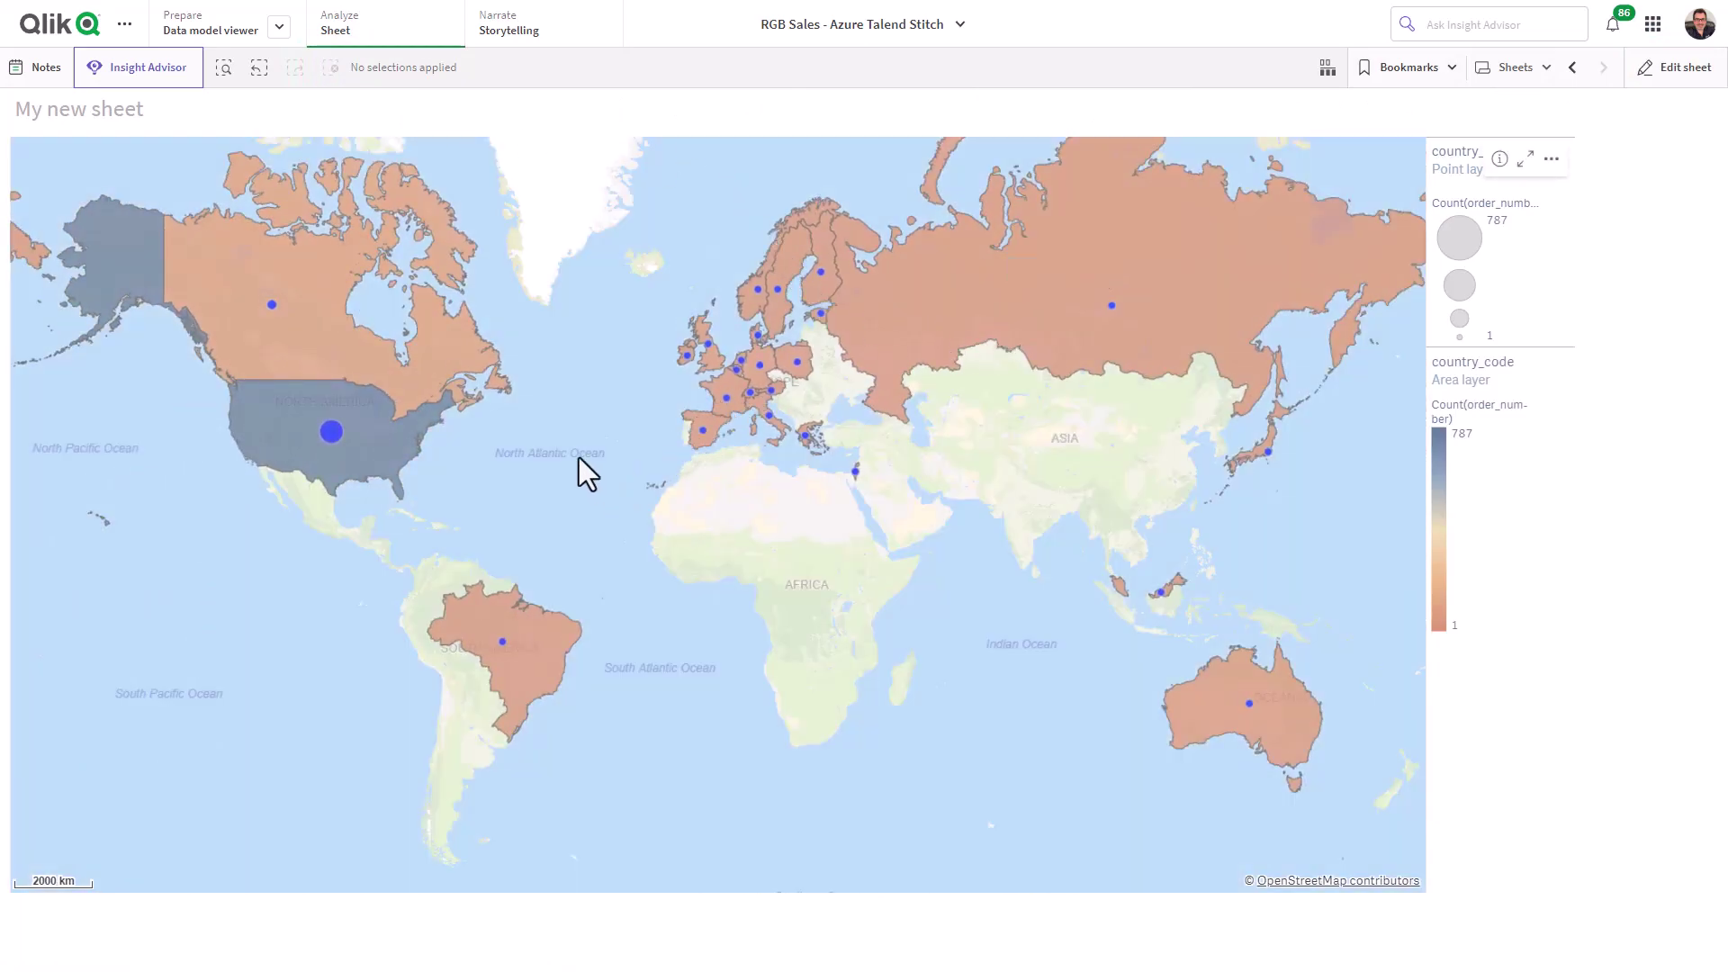
{"action": "mouse_move", "coordinate": [353, 443]}
{"action": "left_click", "coordinate": [1682, 79]}
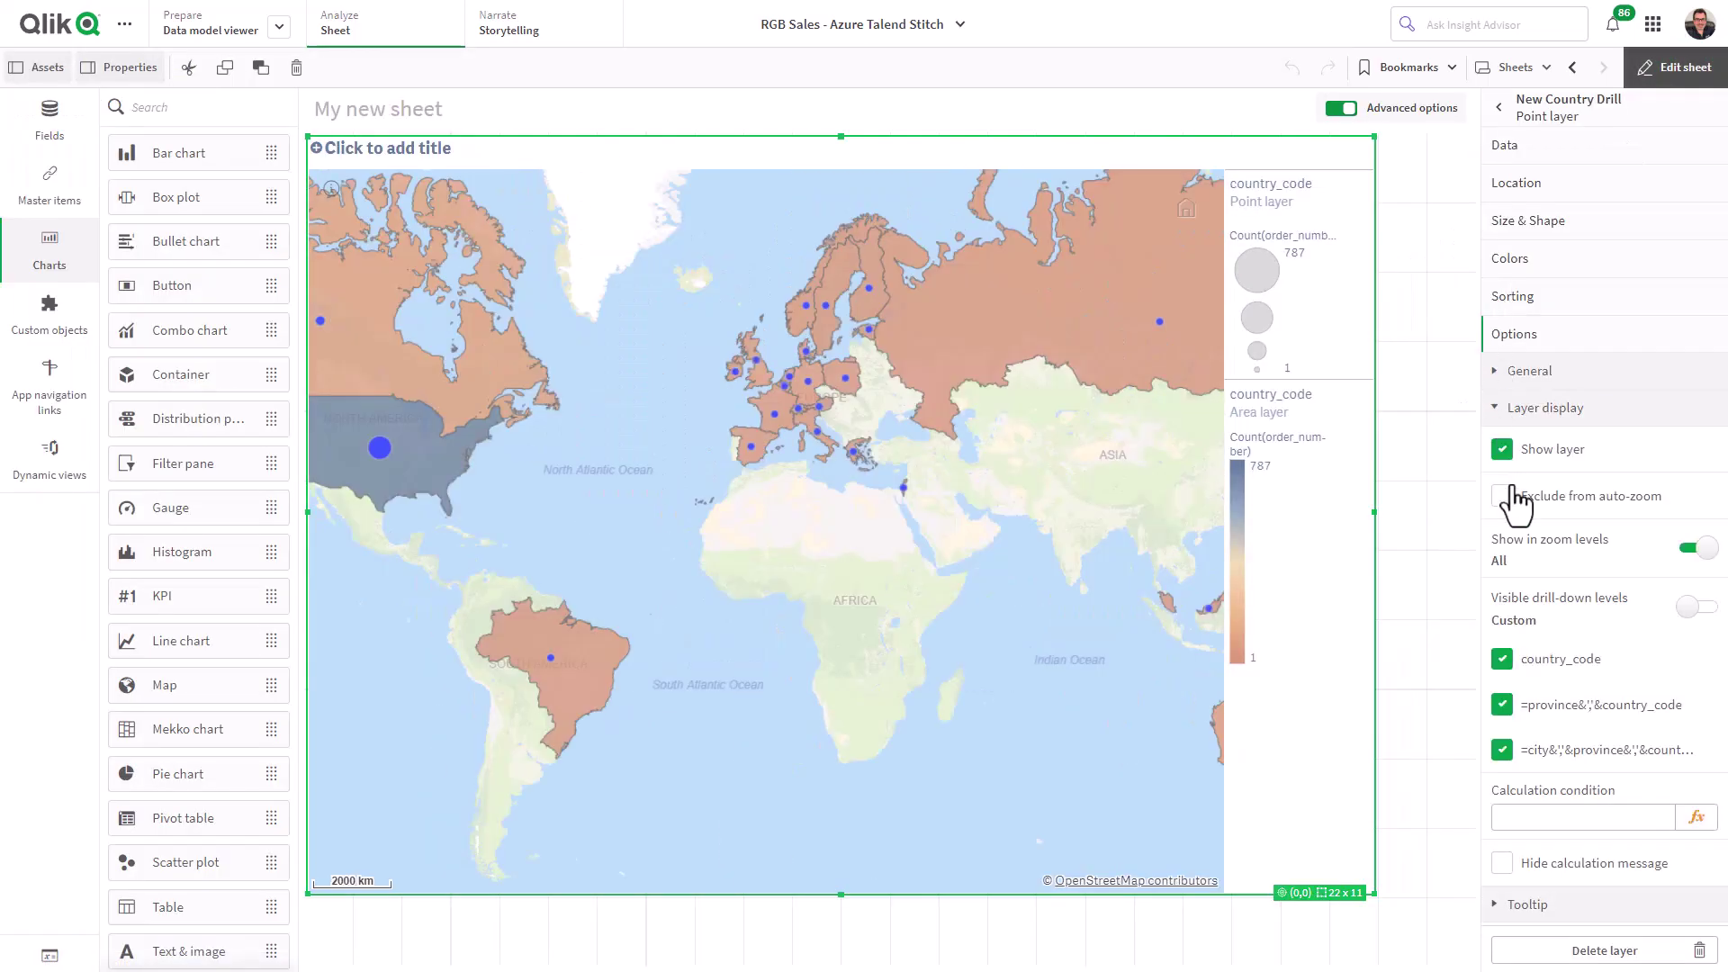
Hide the point layer at the country_code drill-down level and drill into the US outside edit mode to check the Ohio bubble
{"action": "left_click", "coordinate": [1502, 659]}
{"action": "left_click", "coordinate": [1665, 72]}
{"action": "left_click", "coordinate": [385, 440]}
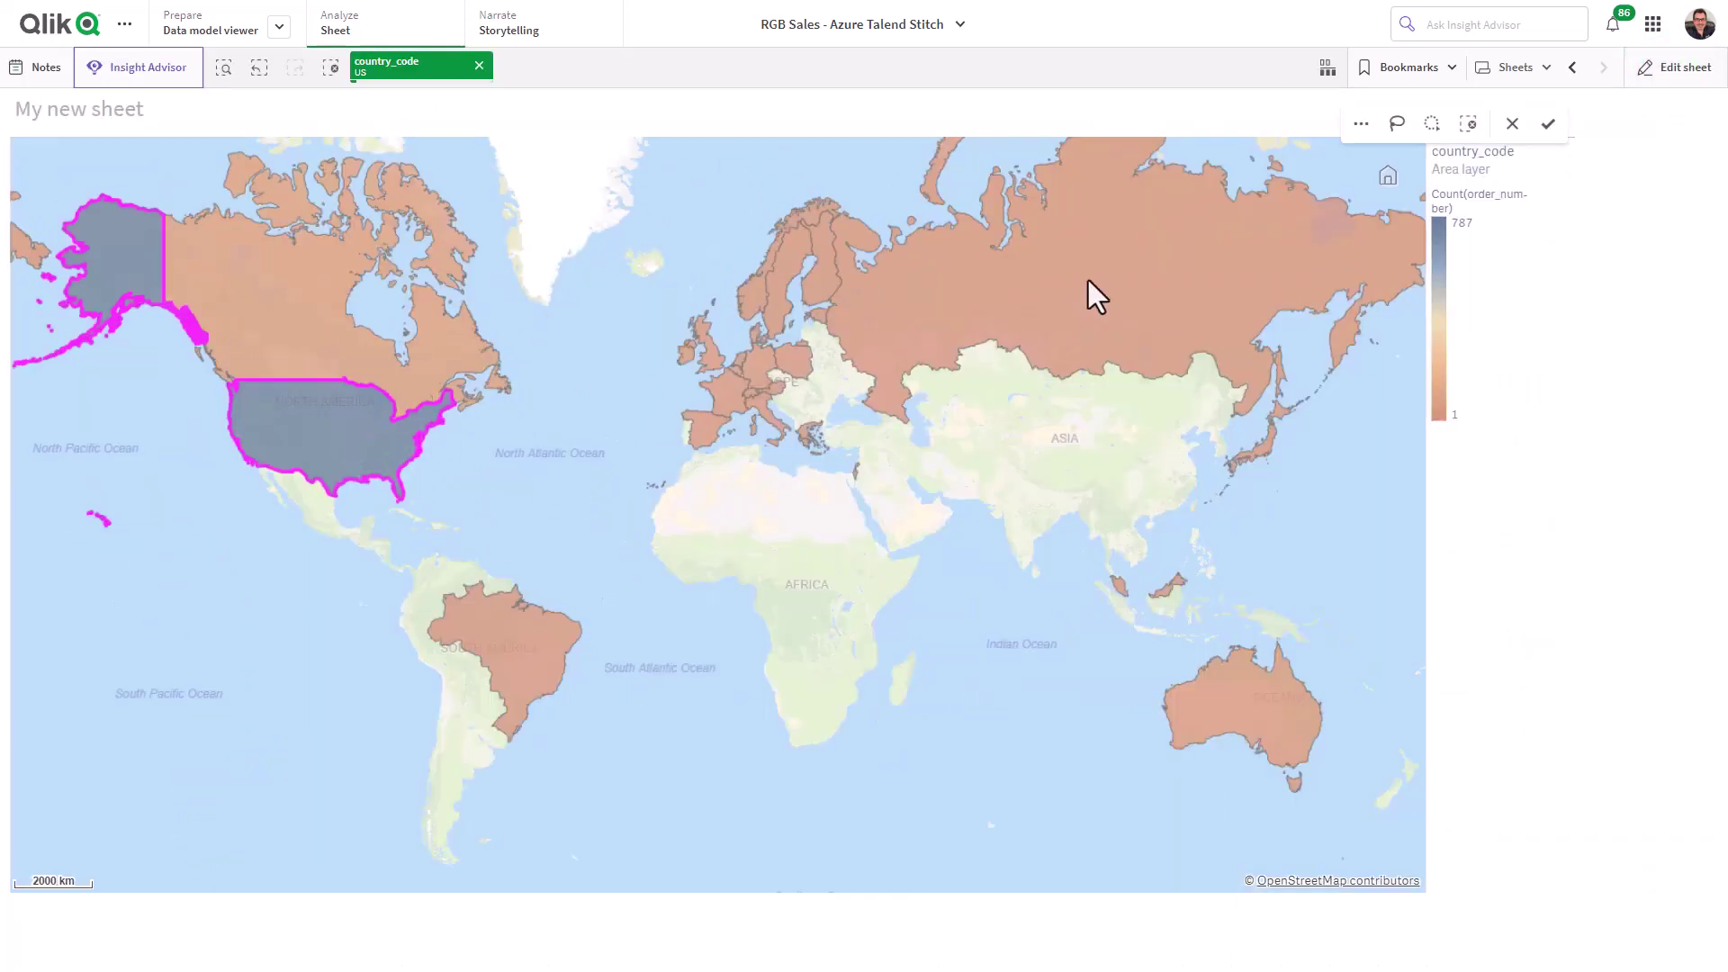
{"action": "left_click", "coordinate": [1548, 124]}
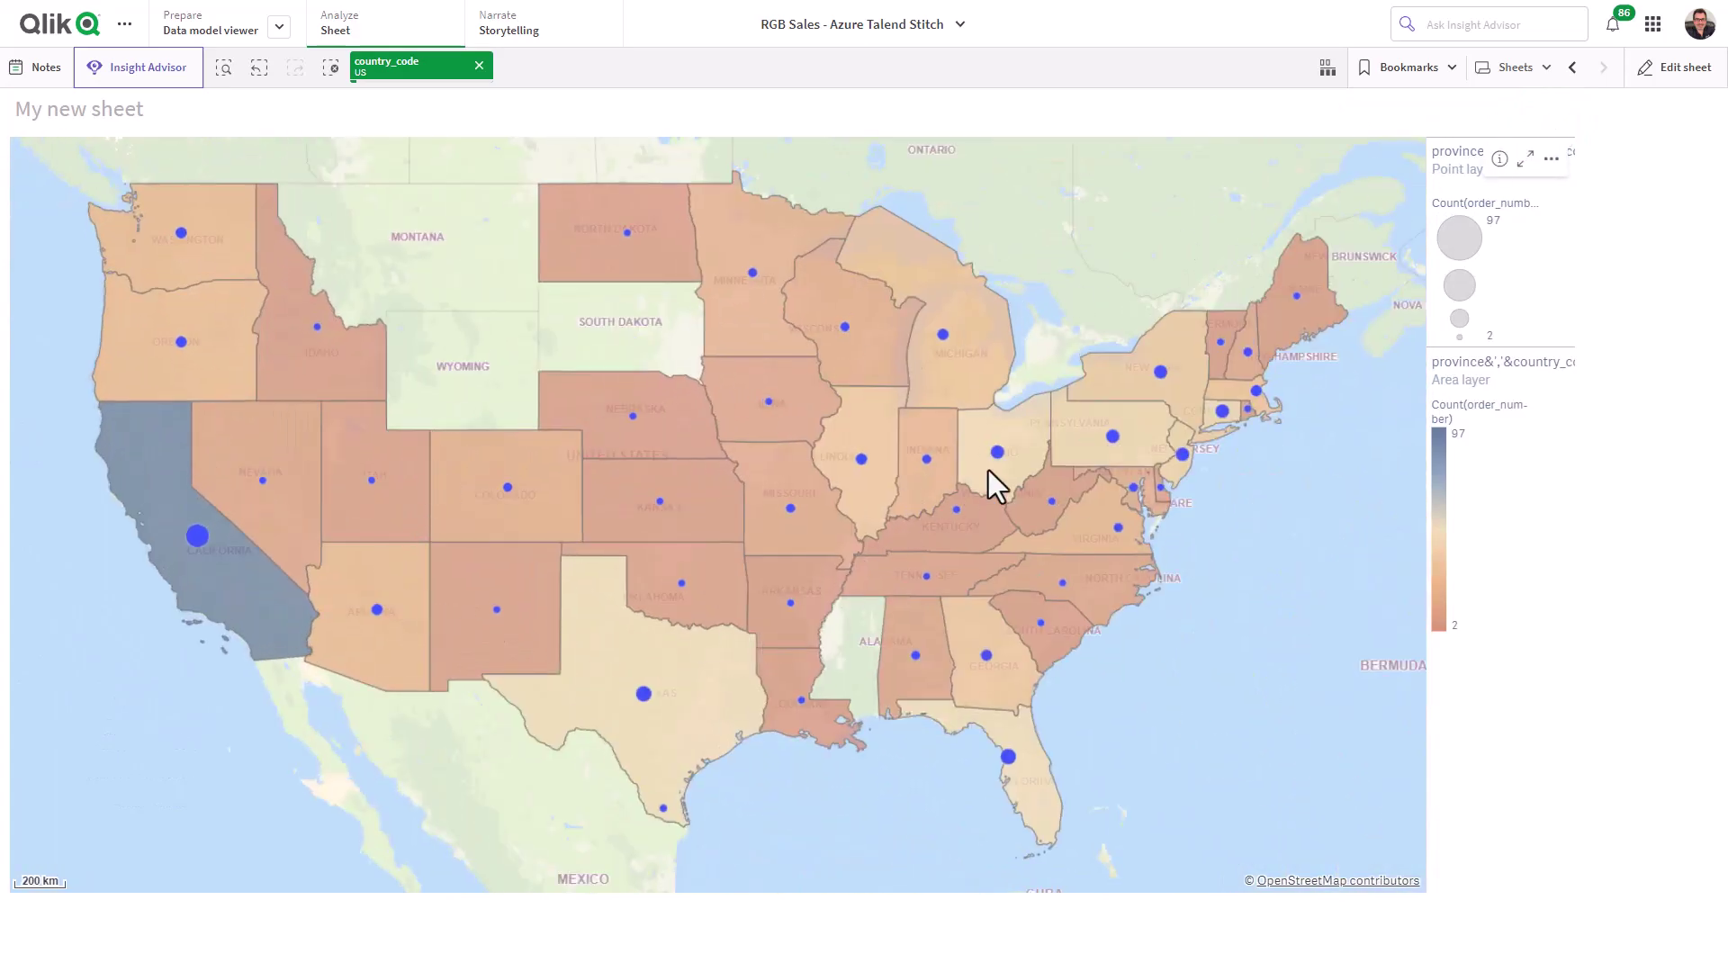
{"action": "mouse_move", "coordinate": [1001, 451]}
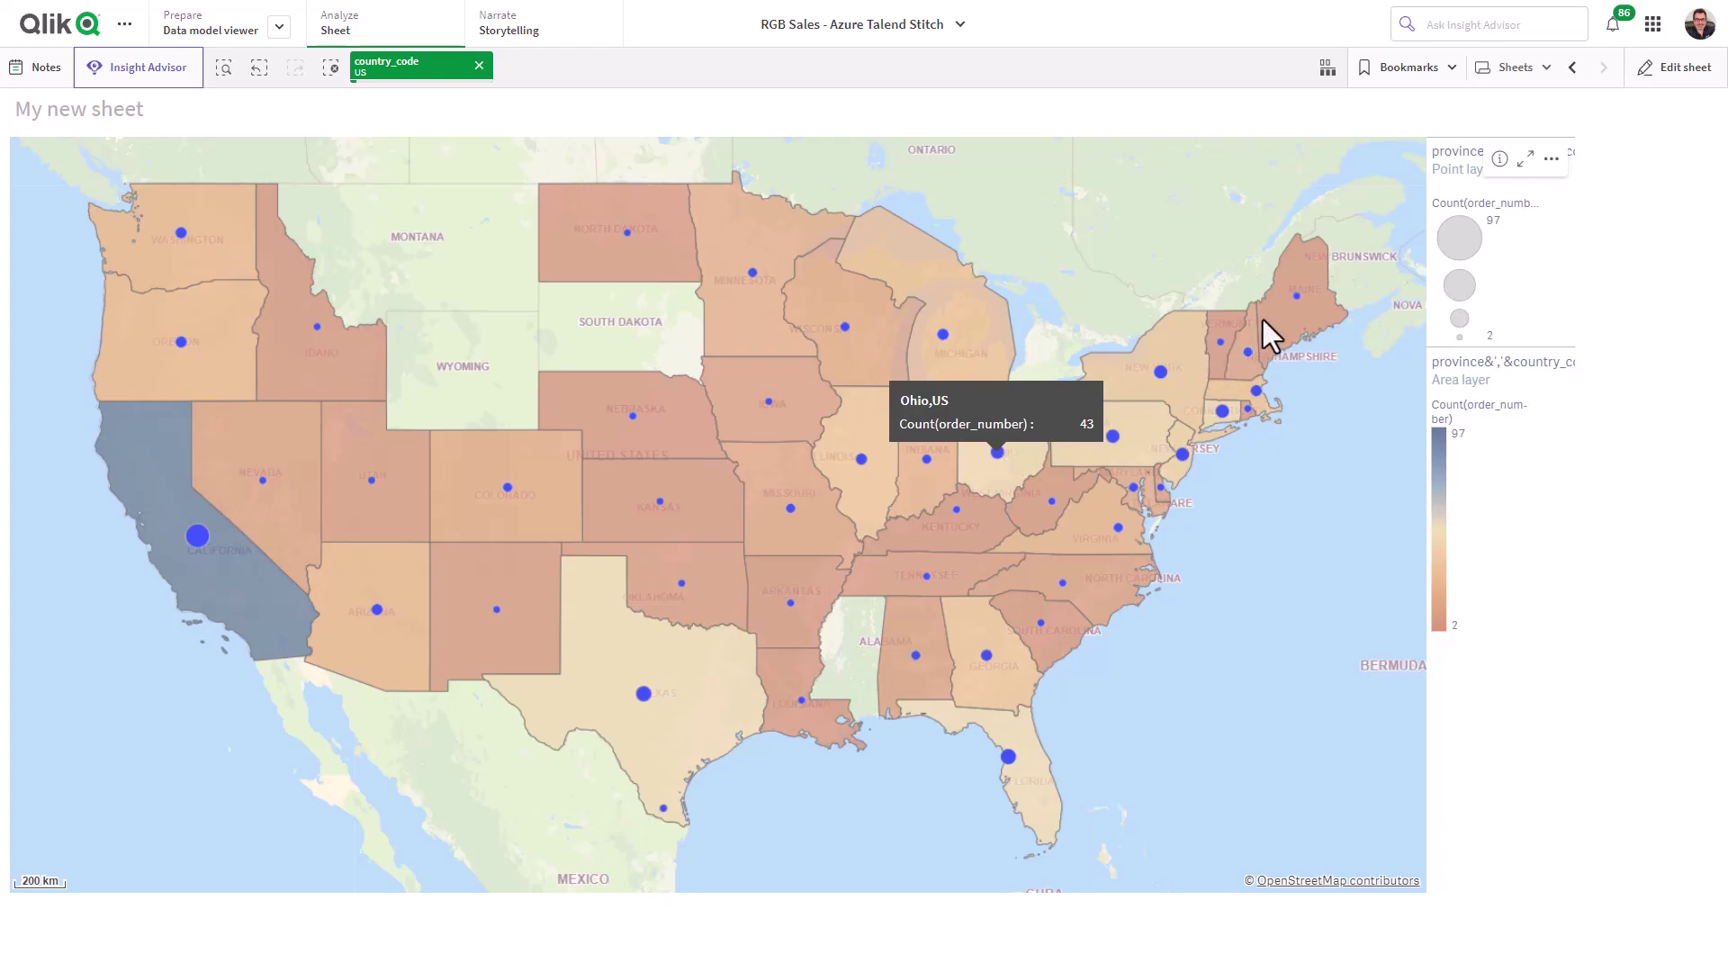
Reopen the sheet for editing, hide the point layer at the province level, and drill into California outside edit mode
{"action": "left_click", "coordinate": [1667, 90]}
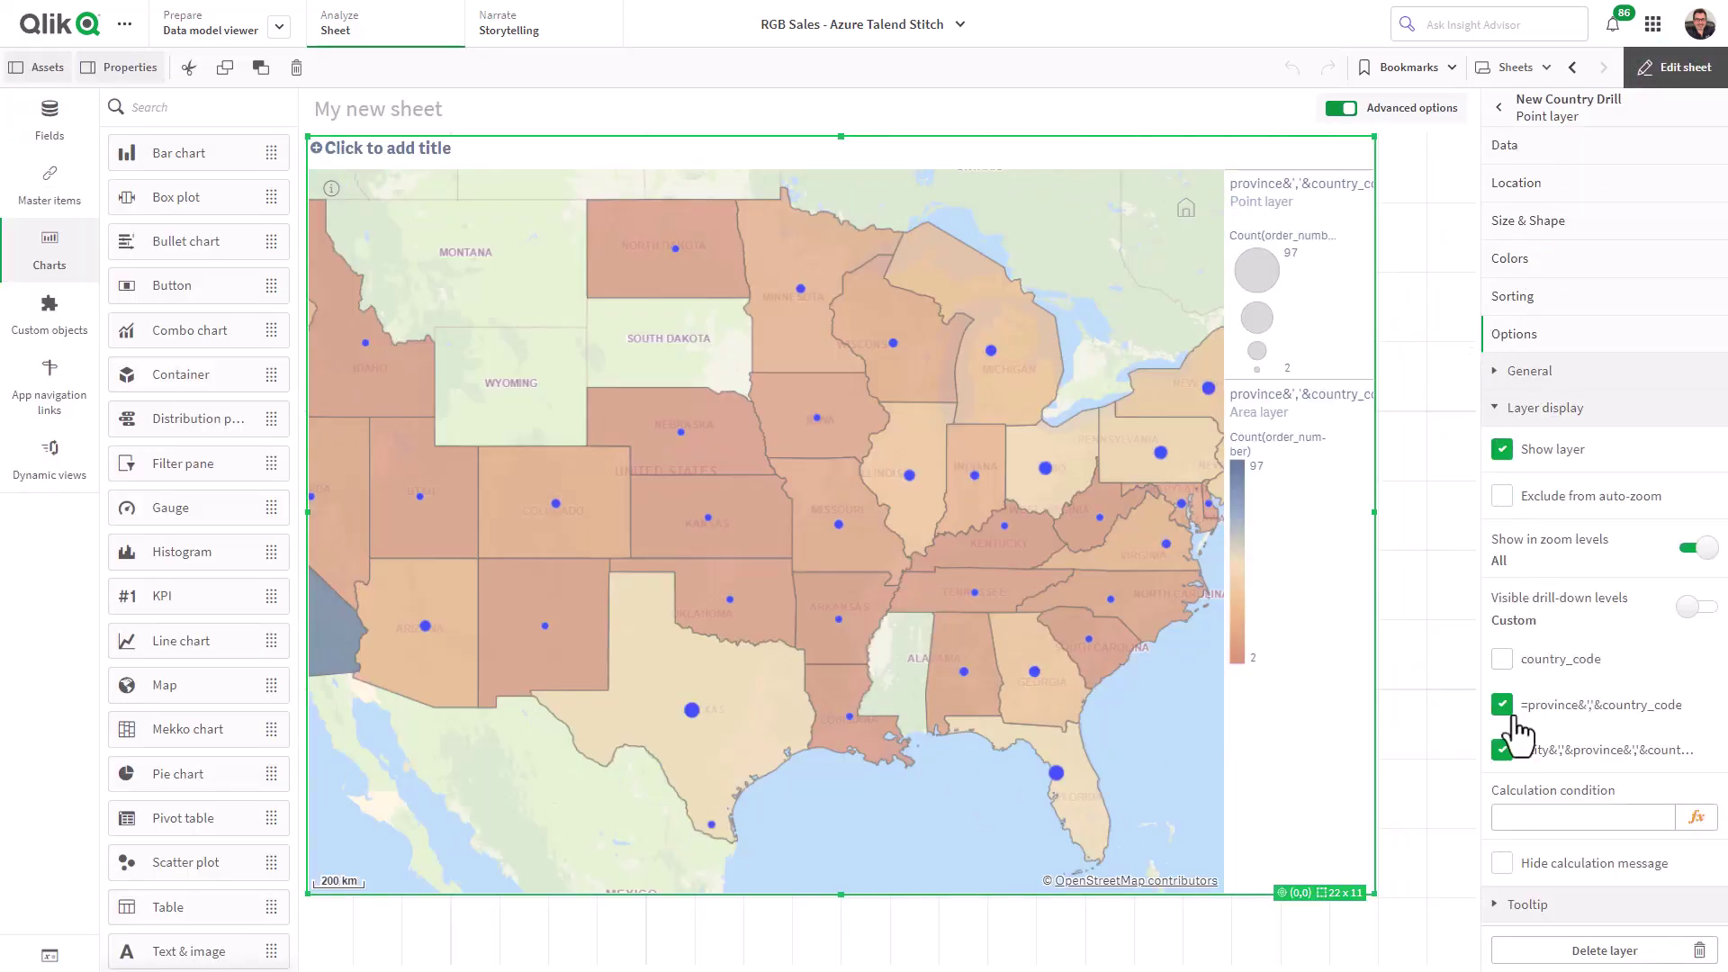
{"action": "left_click", "coordinate": [1508, 705]}
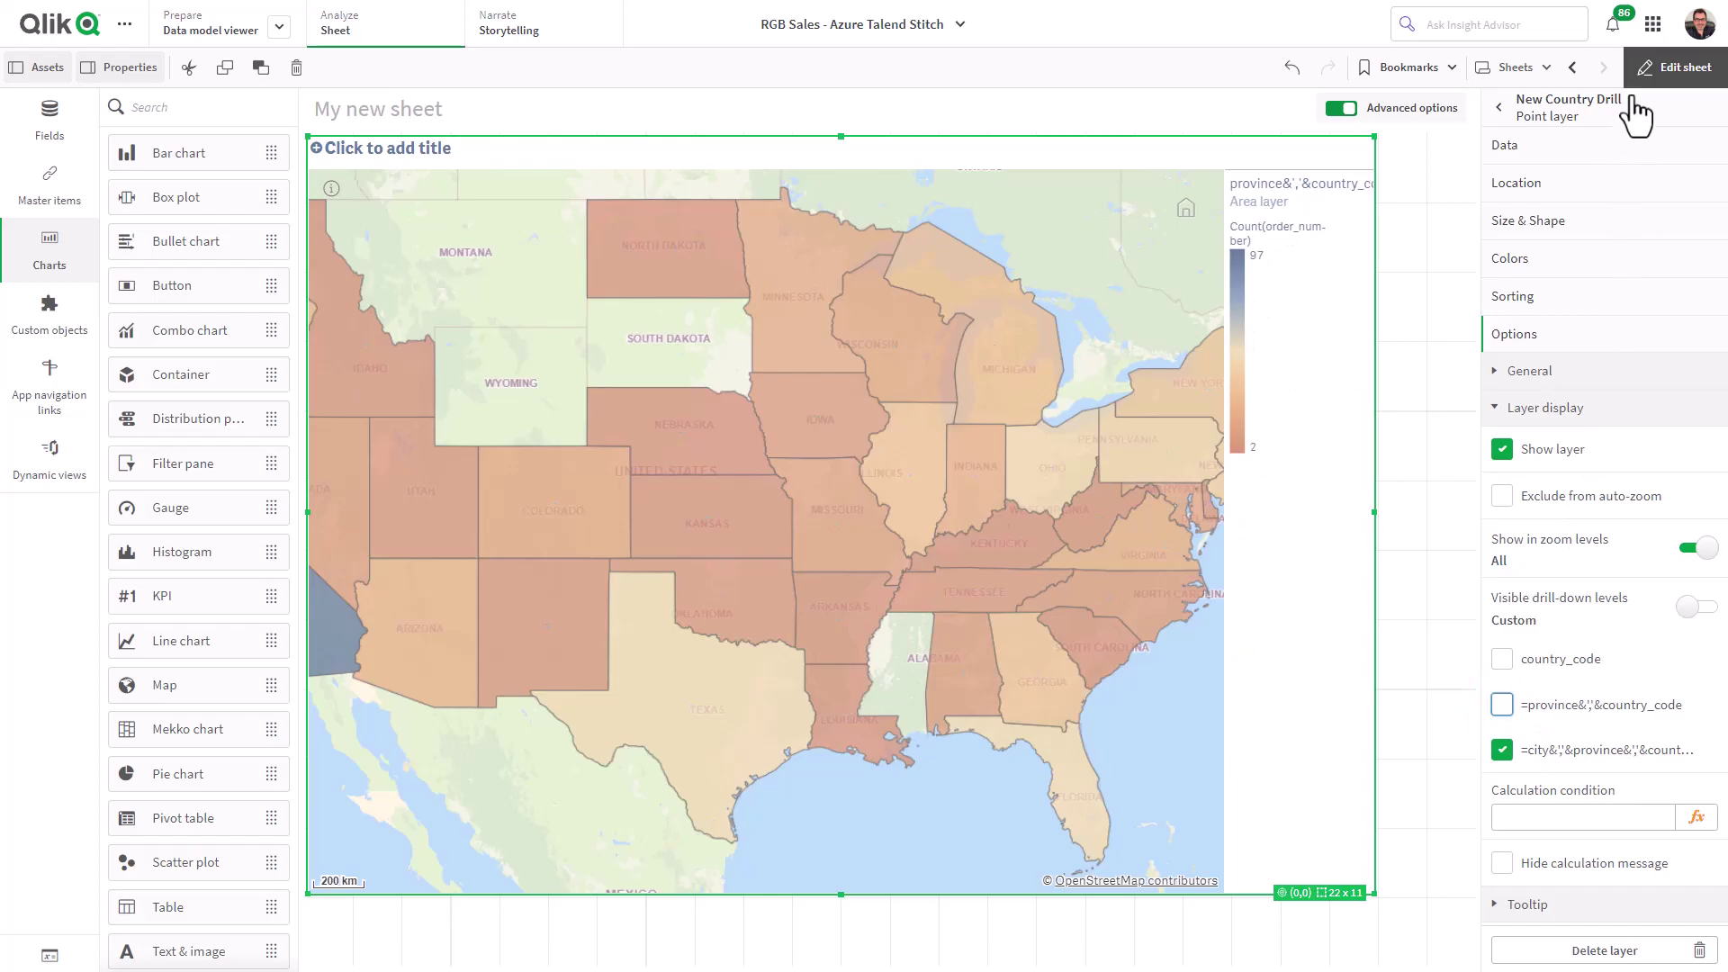
{"action": "left_click", "coordinate": [1656, 75]}
{"action": "left_click", "coordinate": [227, 589]}
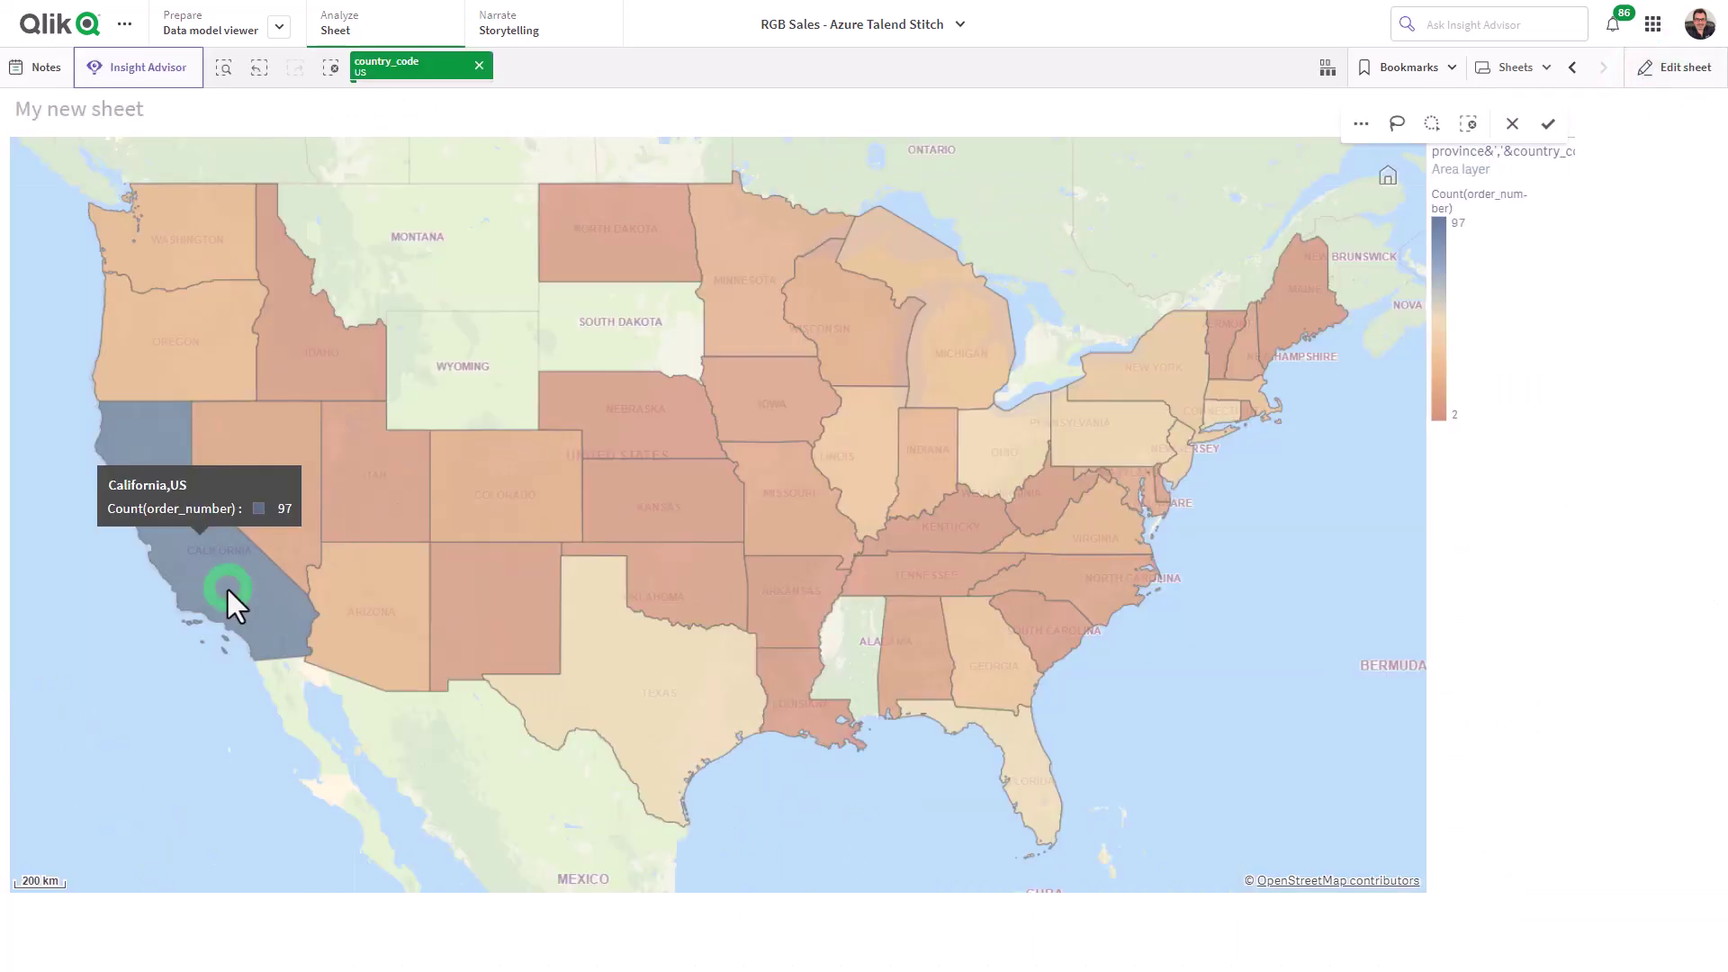
{"action": "left_click", "coordinate": [1548, 123]}
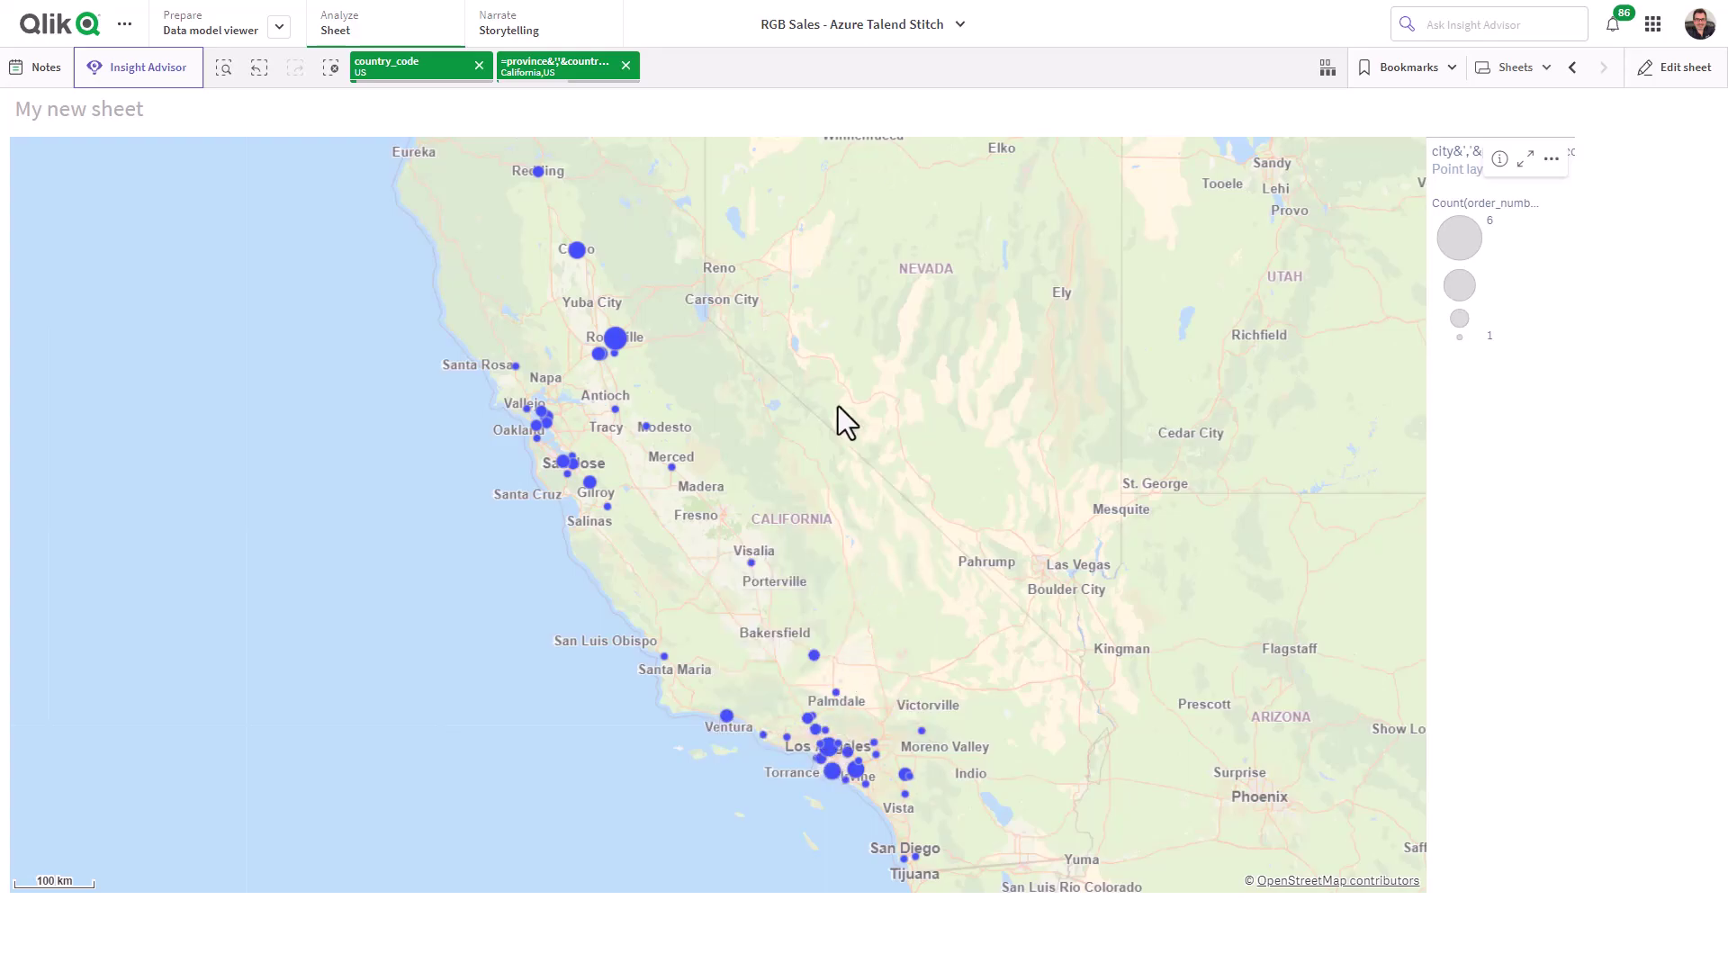
Clear all selections and drill from the US into California again to examine the order counts of the city bubbles around Roseville
{"action": "left_click", "coordinate": [331, 70]}
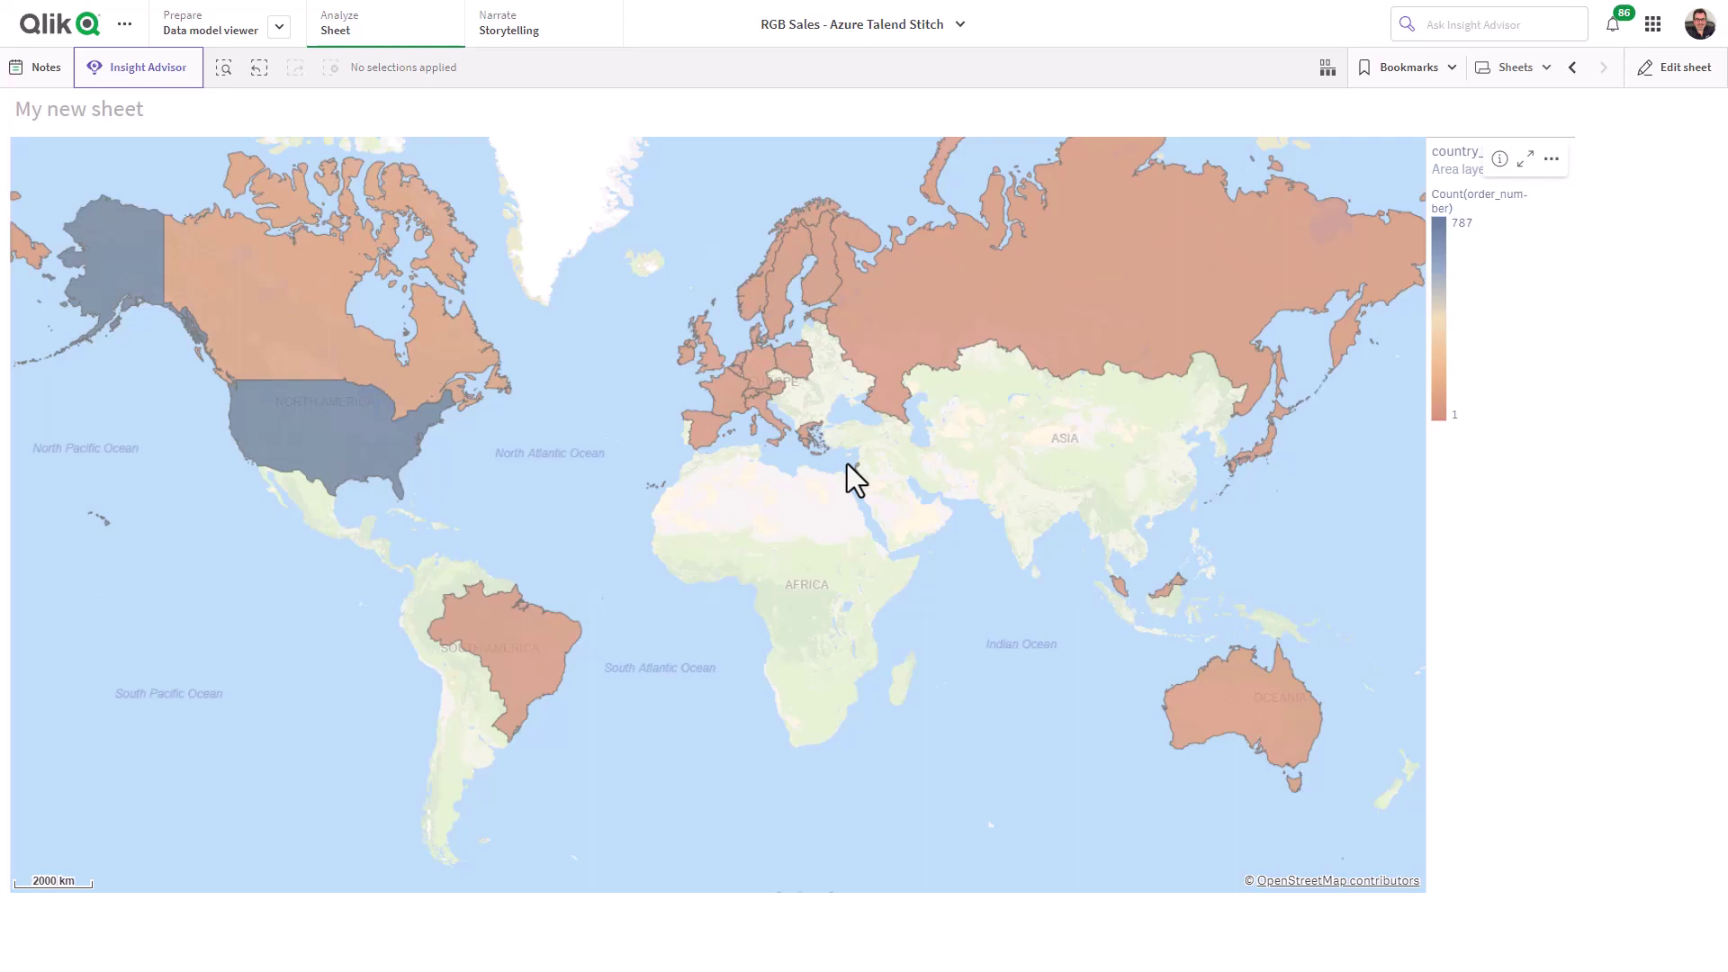
{"action": "left_click", "coordinate": [388, 436]}
{"action": "left_click", "coordinate": [1545, 121]}
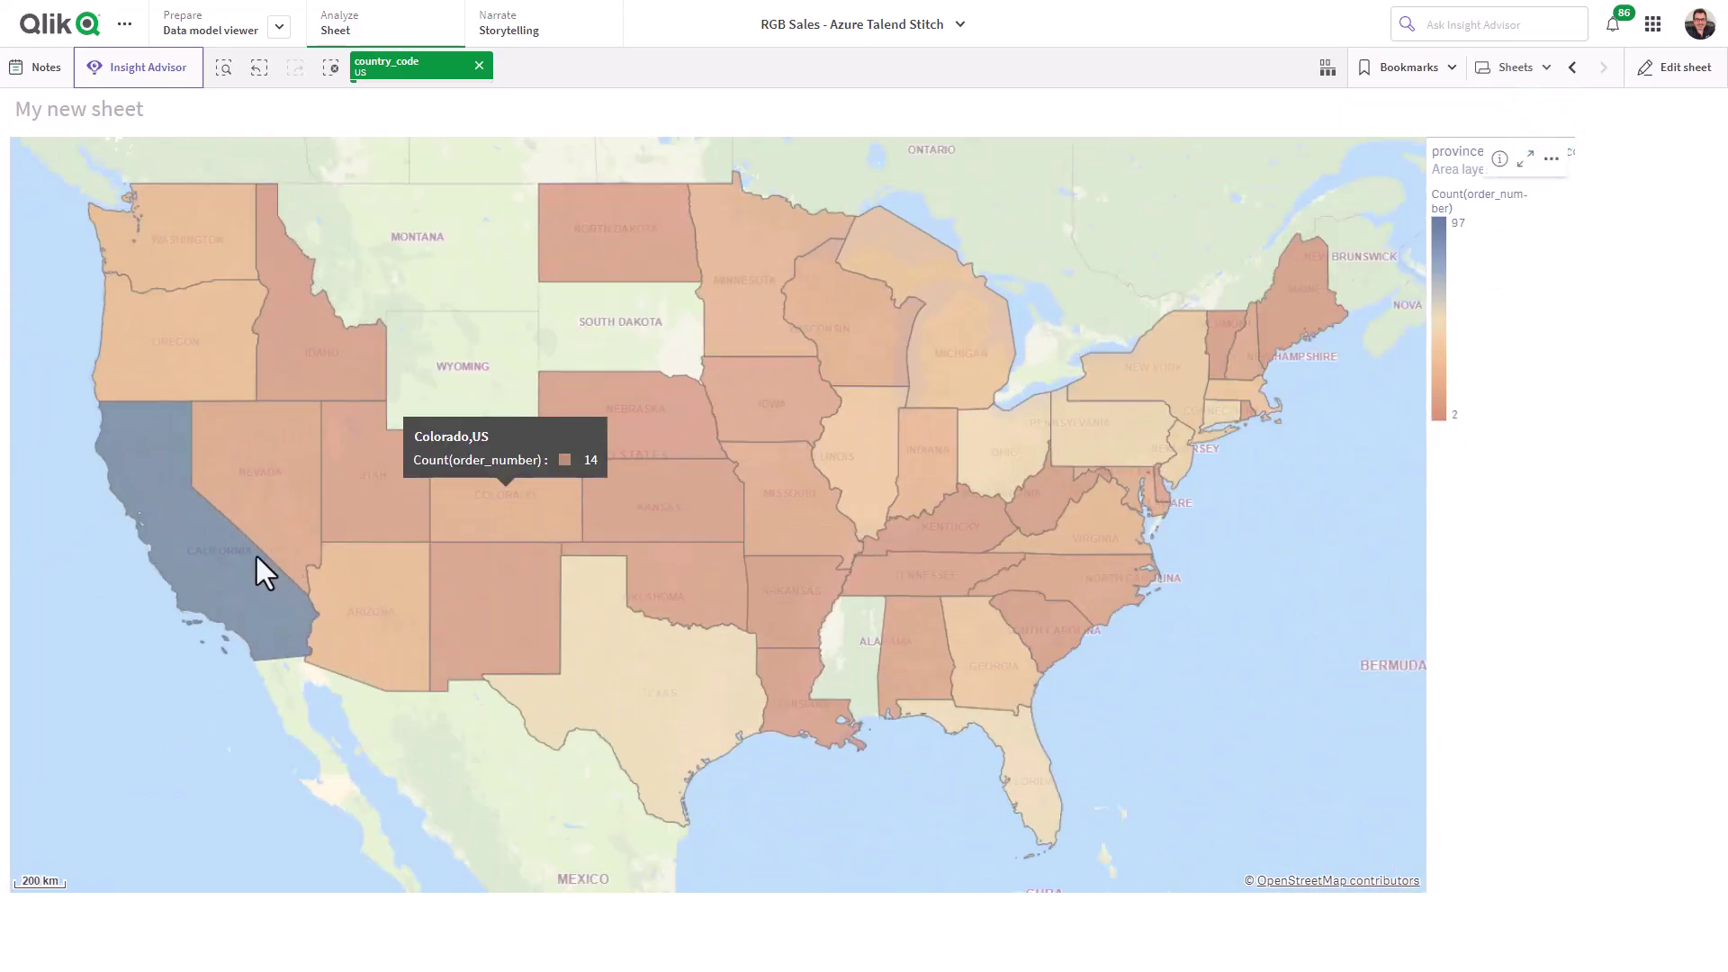
{"action": "left_click", "coordinate": [237, 558]}
{"action": "left_click", "coordinate": [1547, 124]}
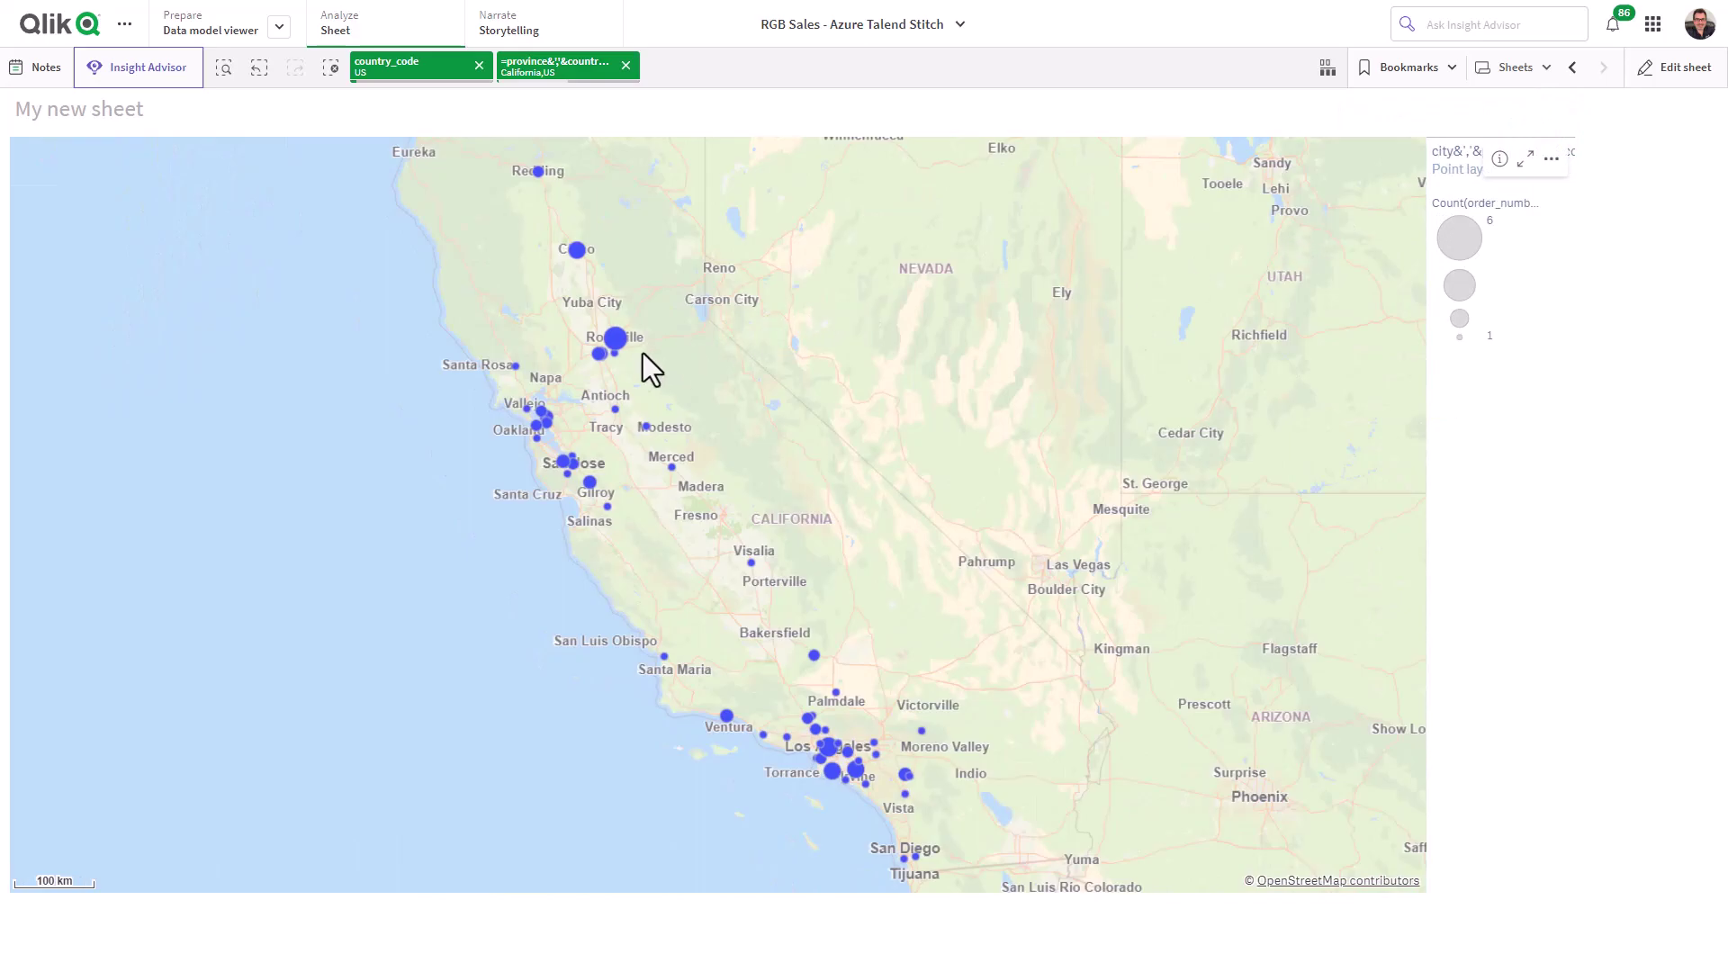
{"action": "mouse_move", "coordinate": [610, 343]}
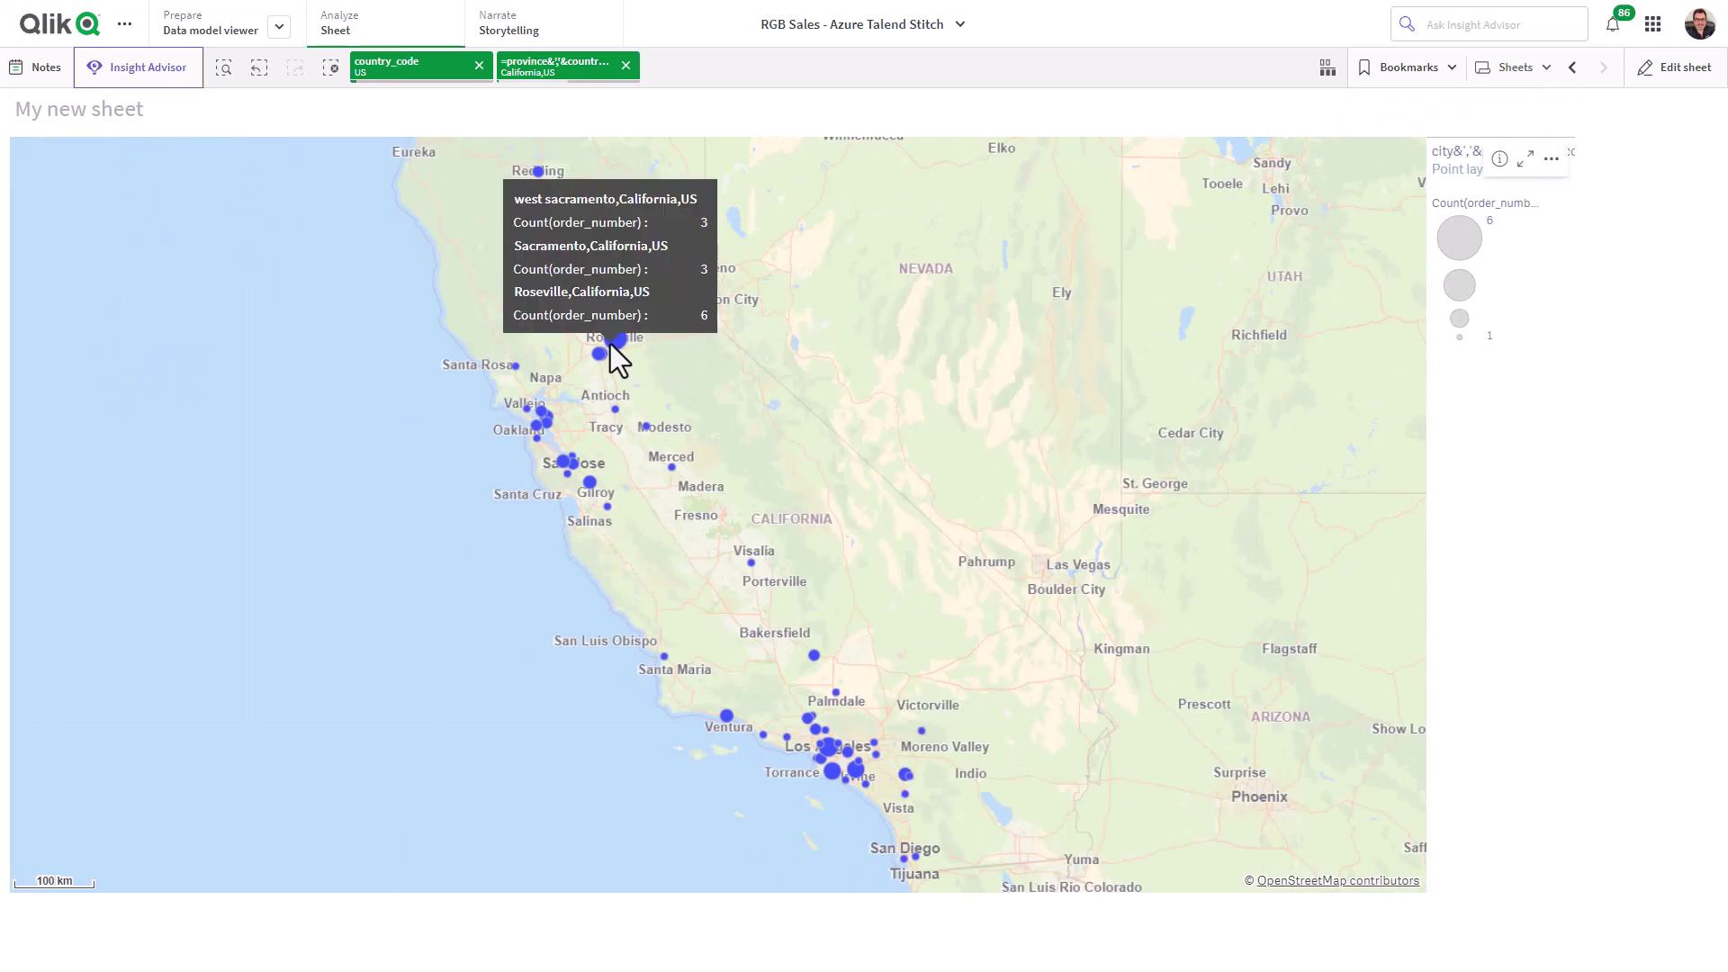